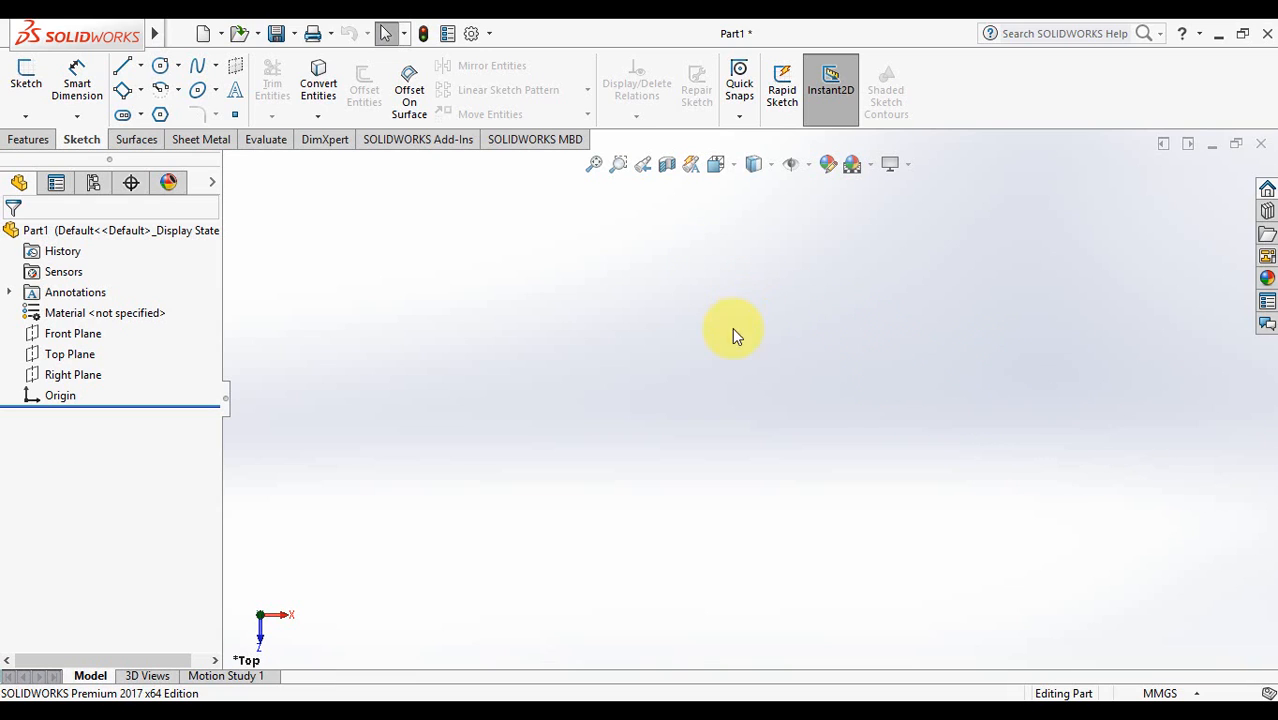
- Select the Top Plane and set the view Normal To it
right_click(73, 362)
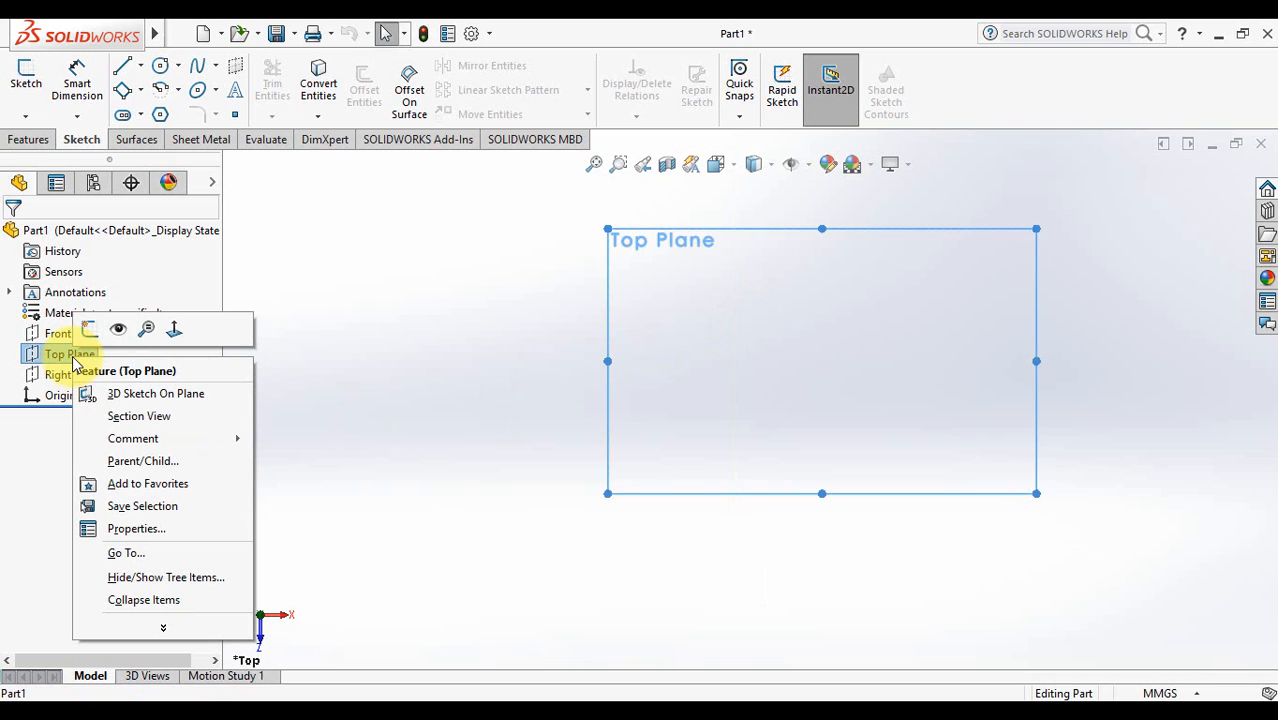
click(465, 303)
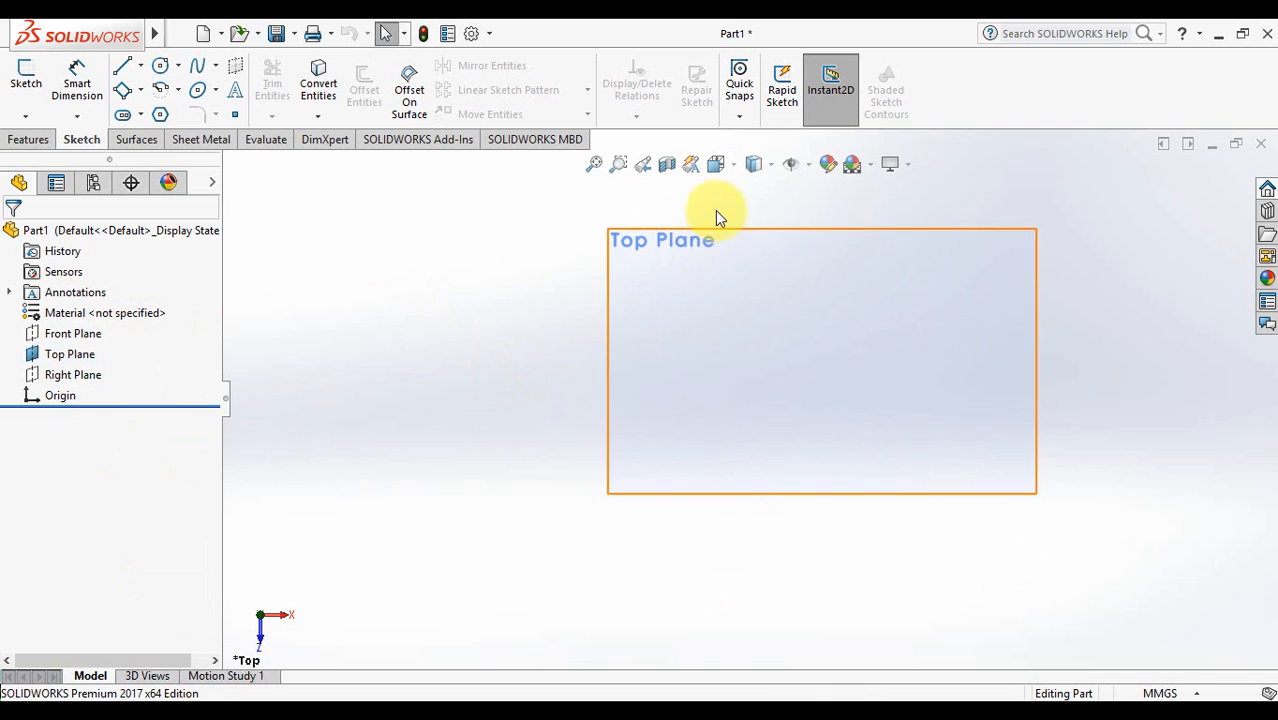
click(716, 164)
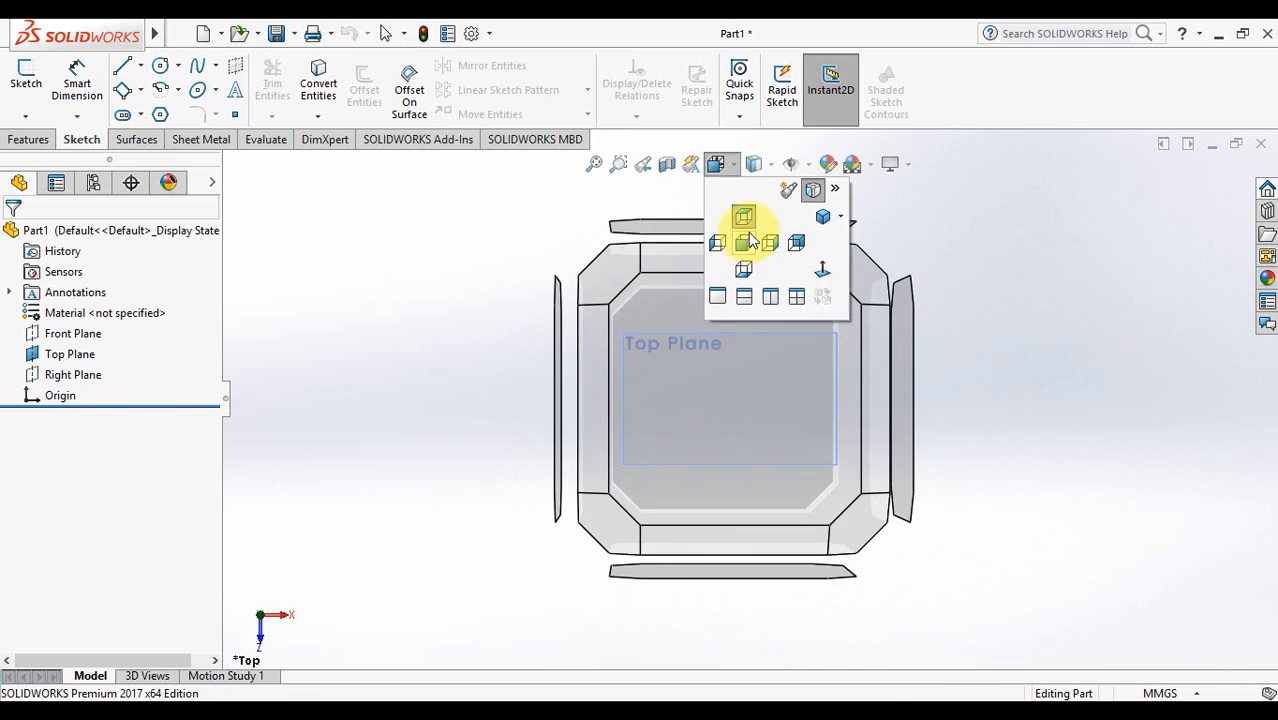
click(745, 220)
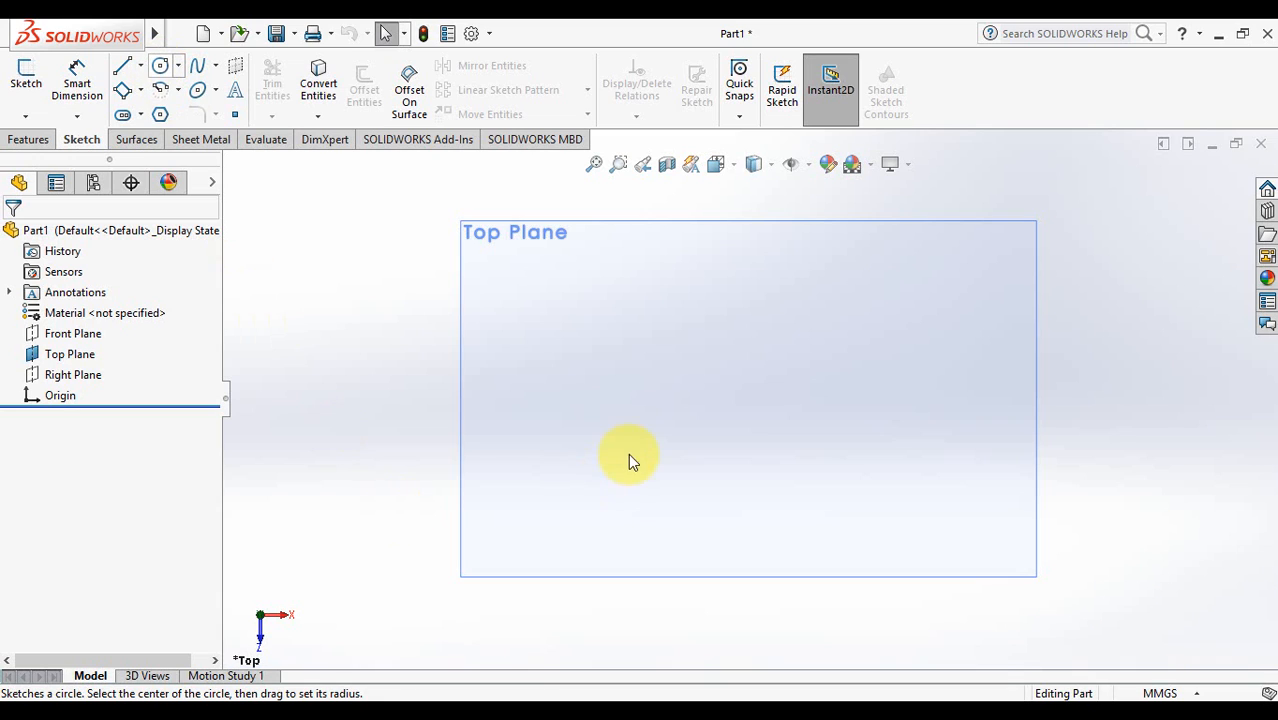
- Draw a circle centred at the origin on the Top Plane and exit the sketch
click(160, 68)
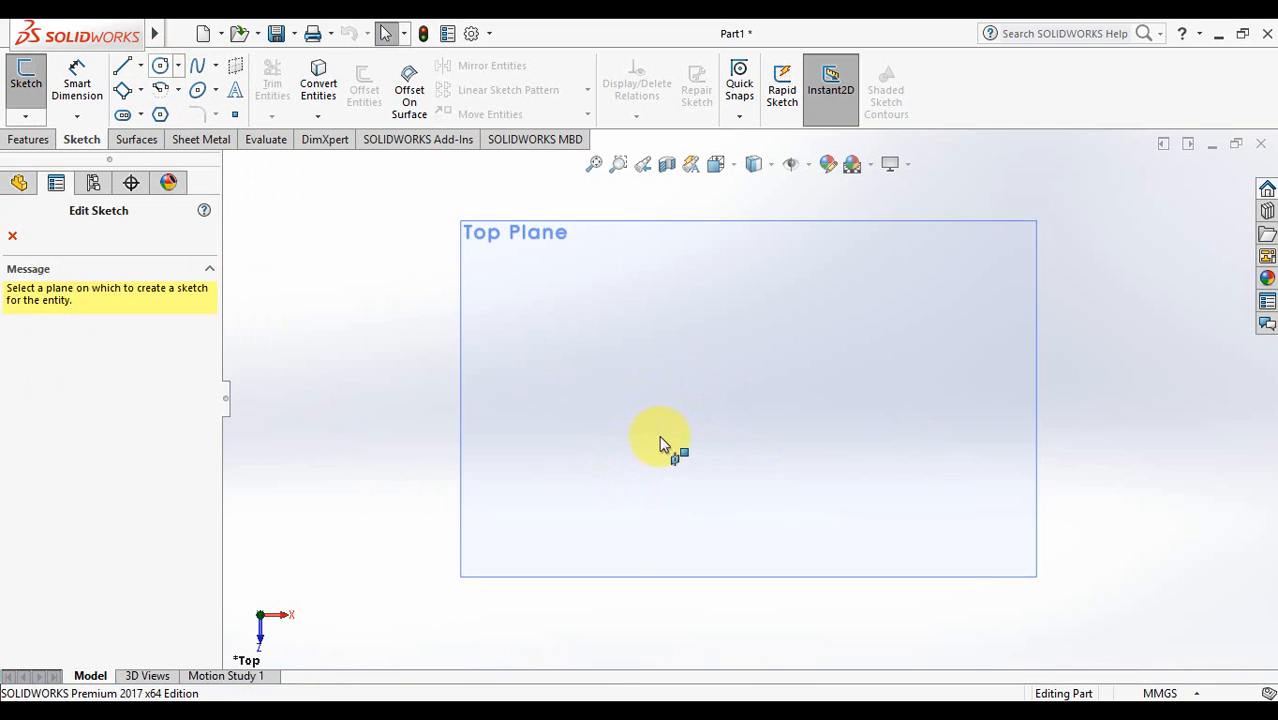
click(667, 419)
click(671, 414)
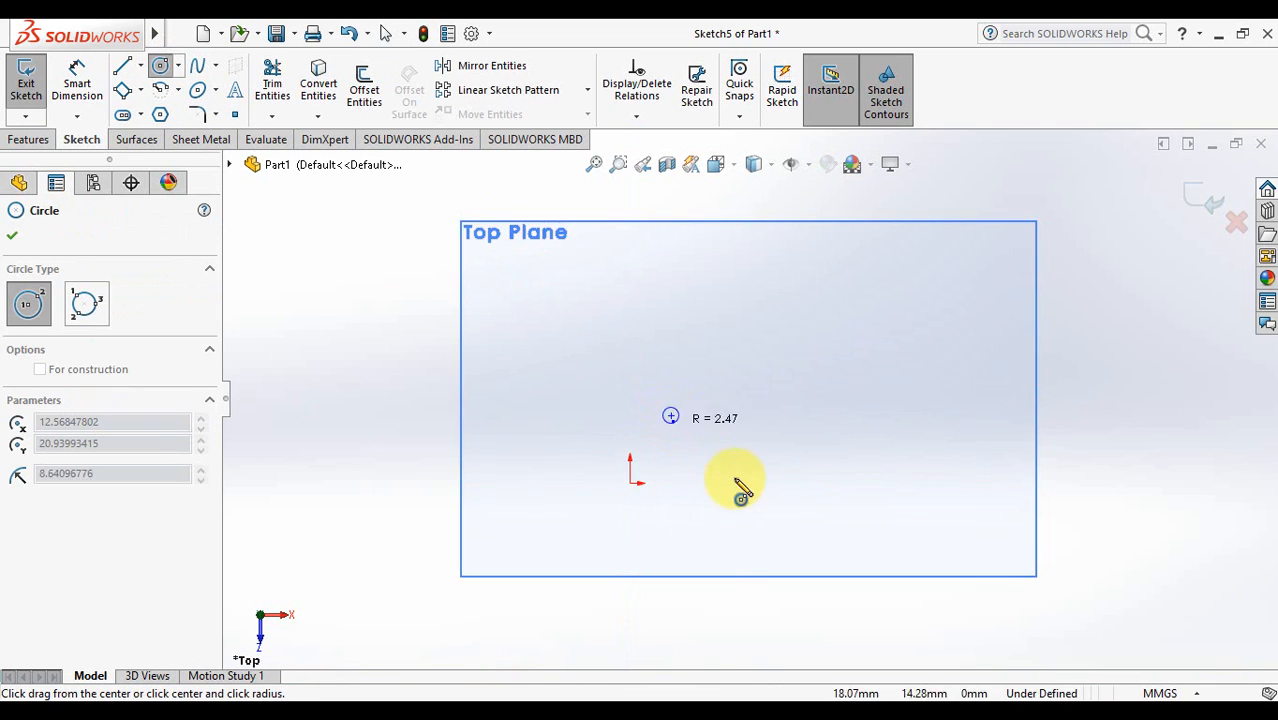
click(741, 465)
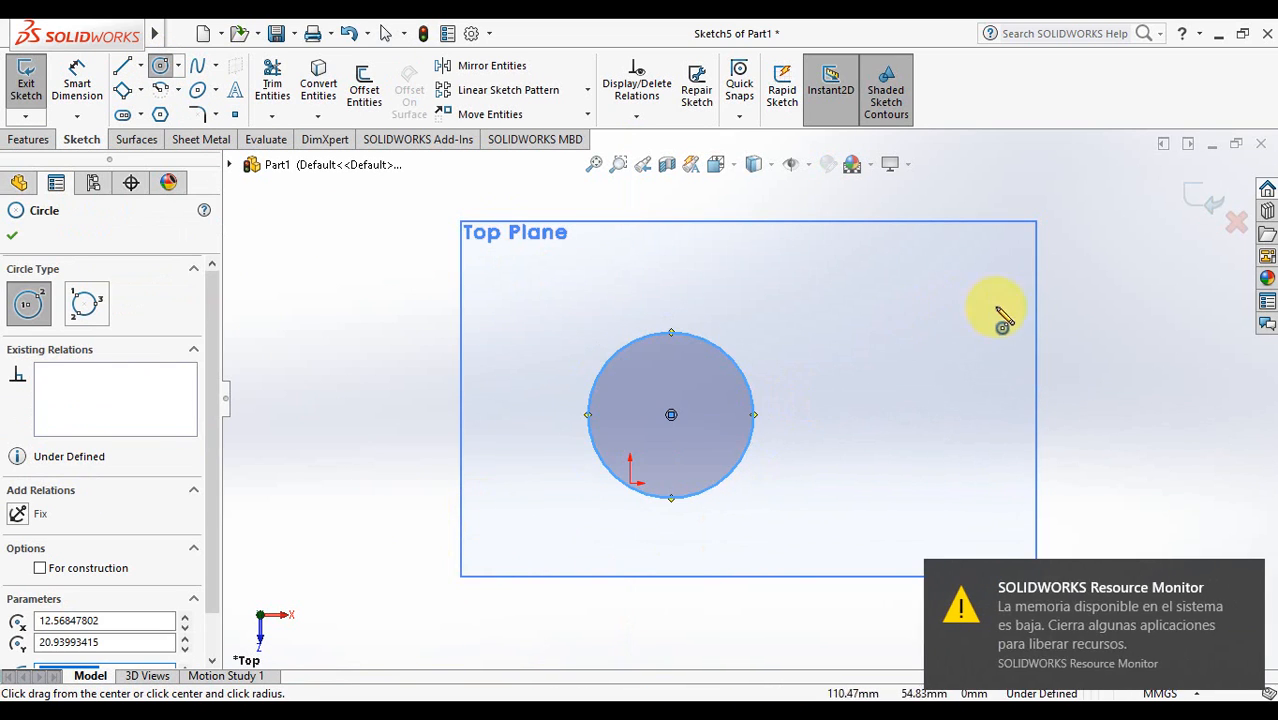
click(1199, 199)
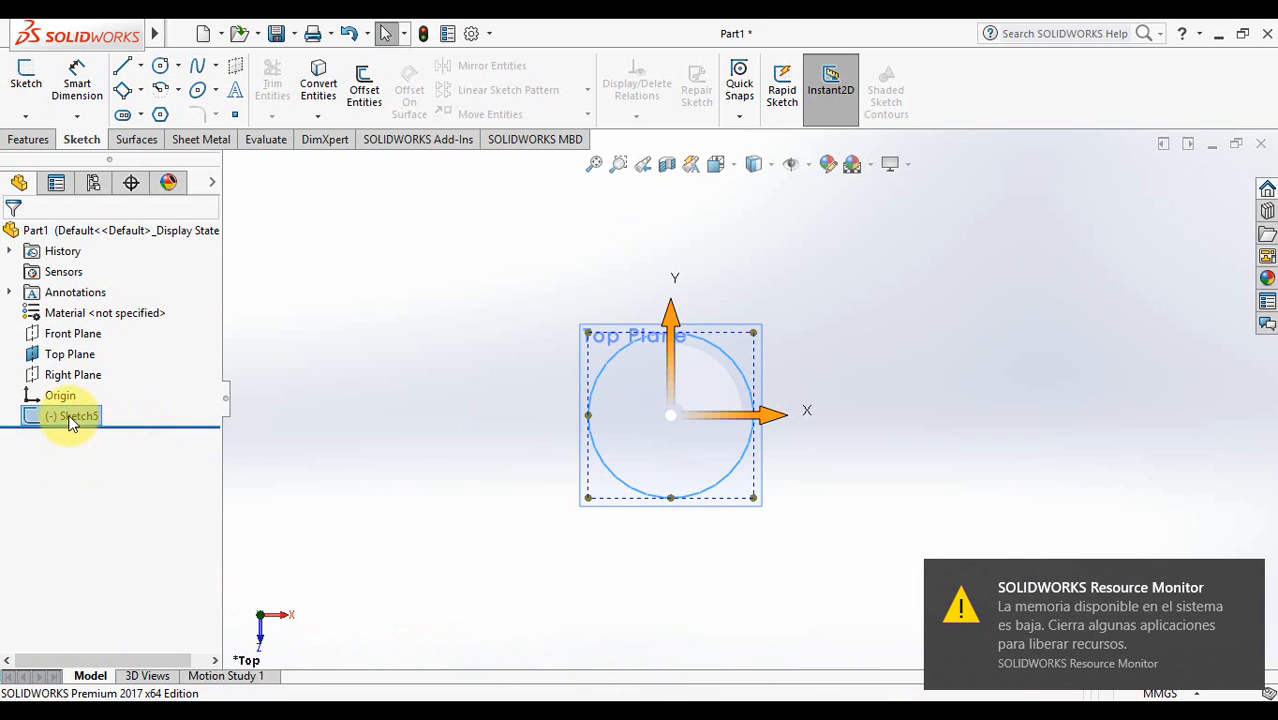
- Tilt the view, dismiss the low-memory notice and select Sketch5
mouse_move(365, 419)
middle_down()
mouse_move(389, 276)
mouse_move(373, 431)
middle_up()
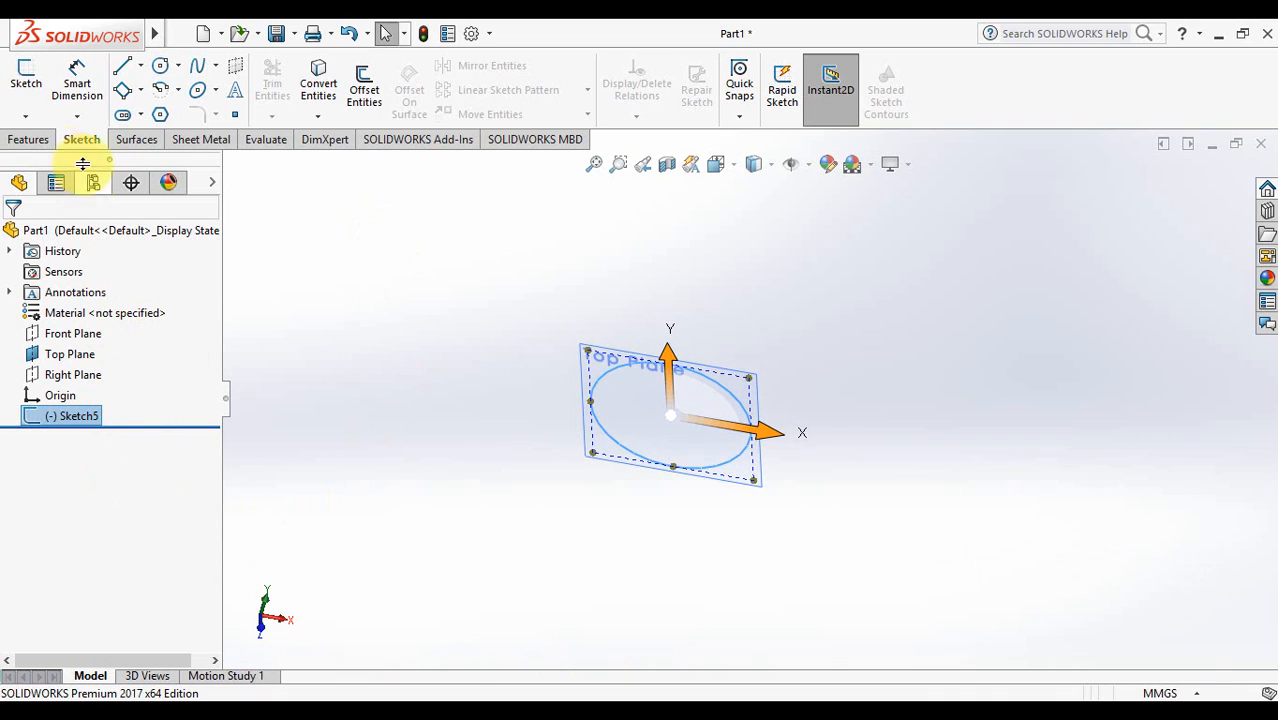
click(344, 339)
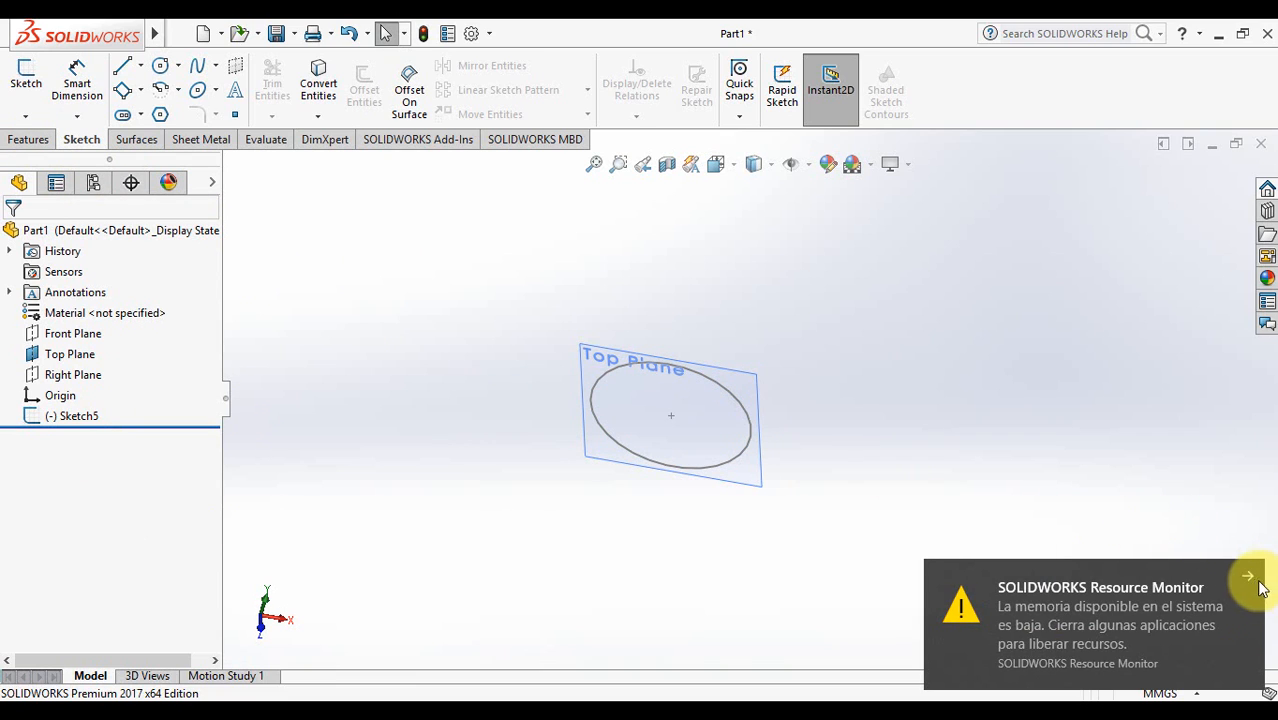
click(1247, 571)
click(68, 421)
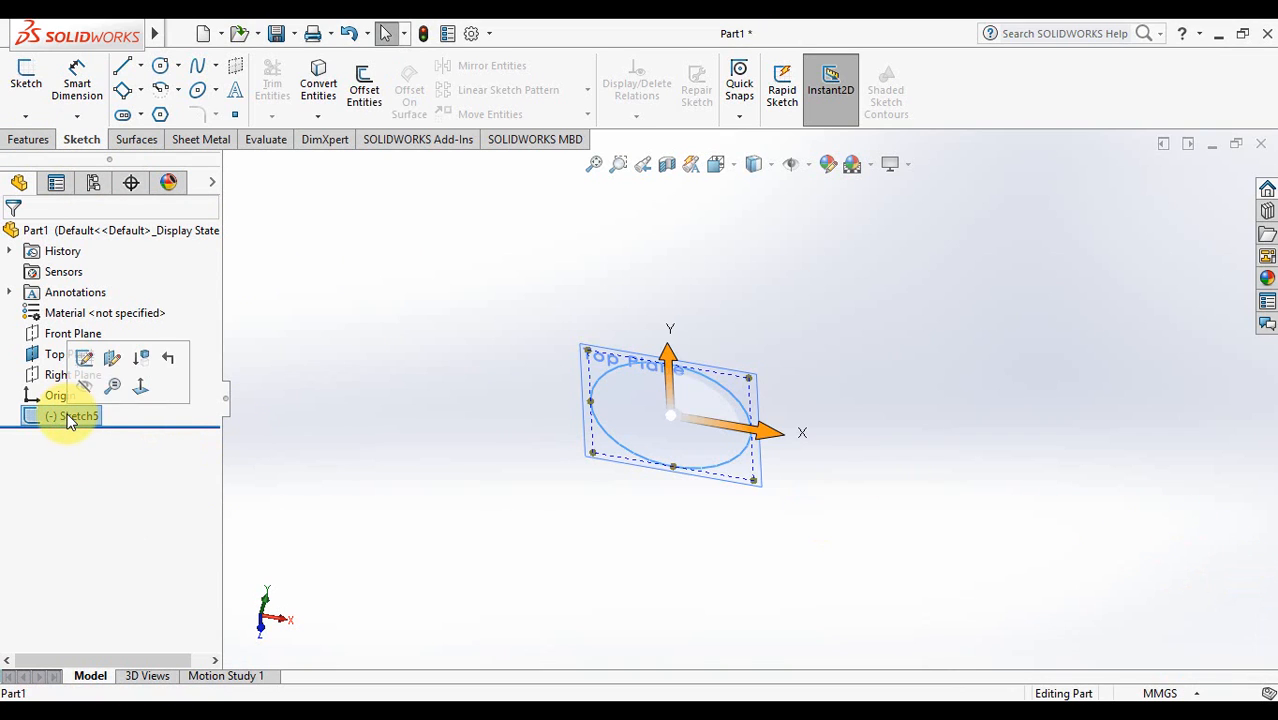
- Start an Extruded Boss/Base on Sketch5 and raise its depth with the spin arrows
click(28, 139)
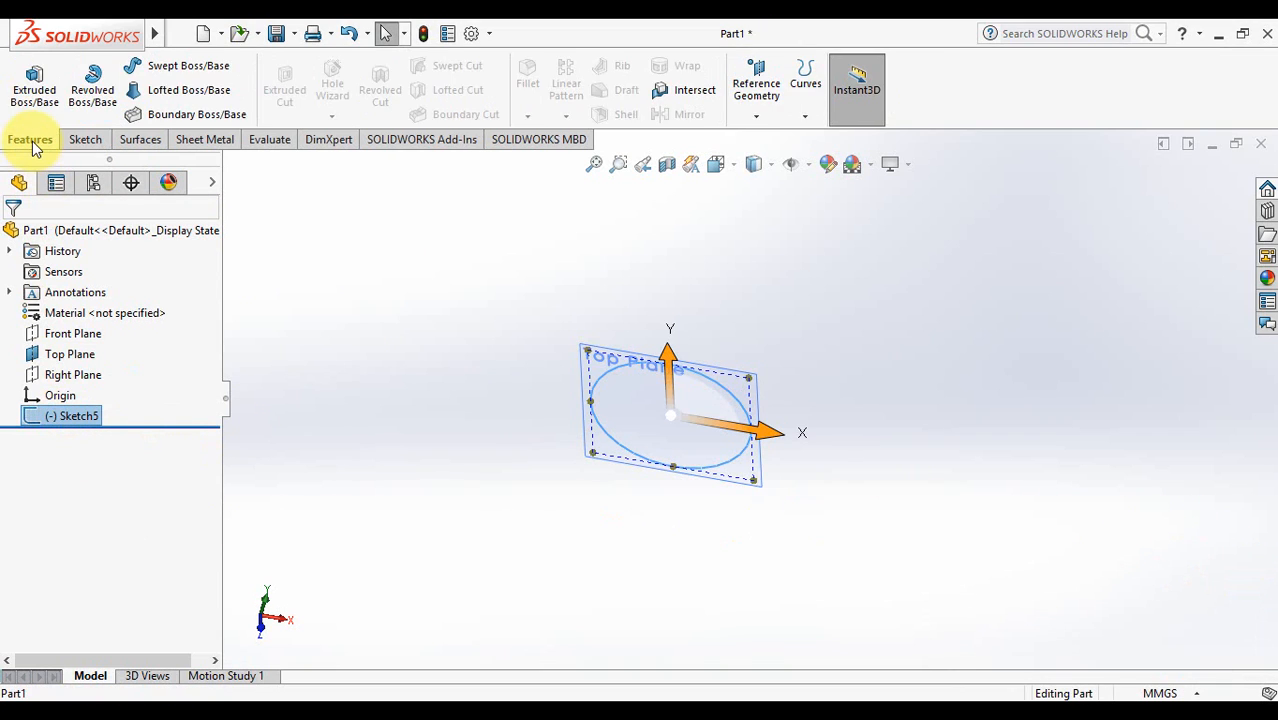
click(28, 96)
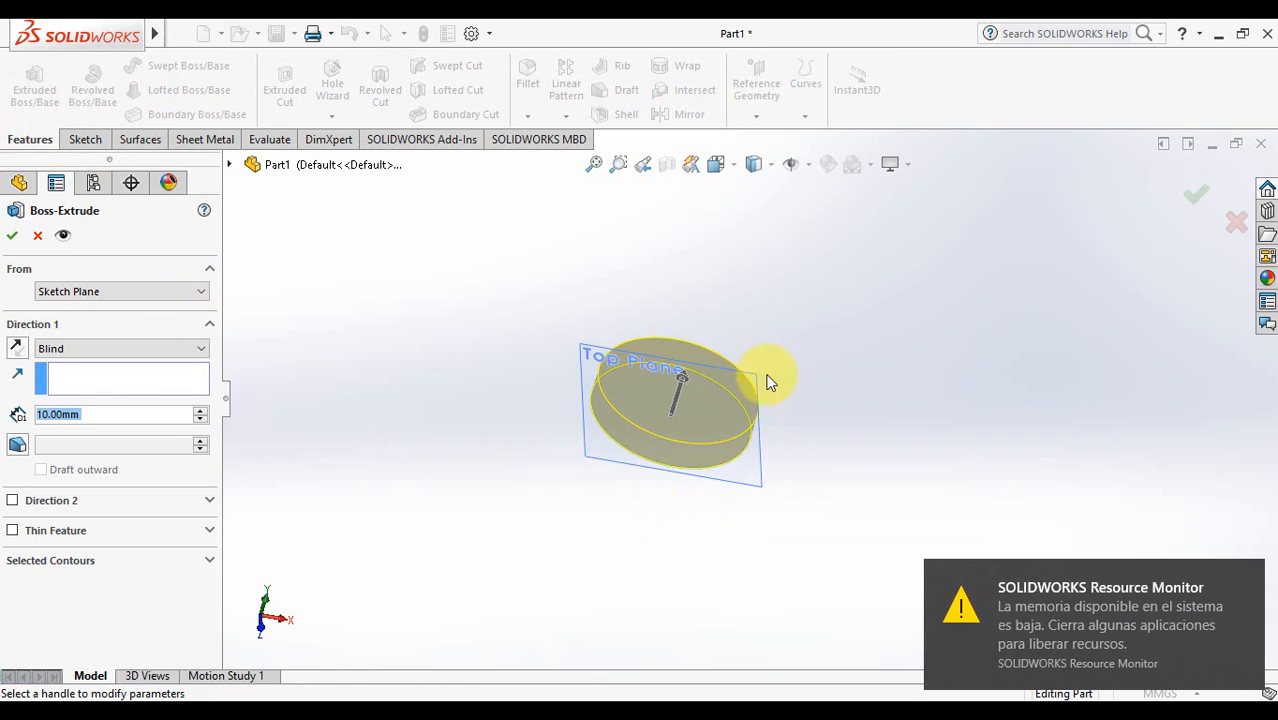
click(198, 413)
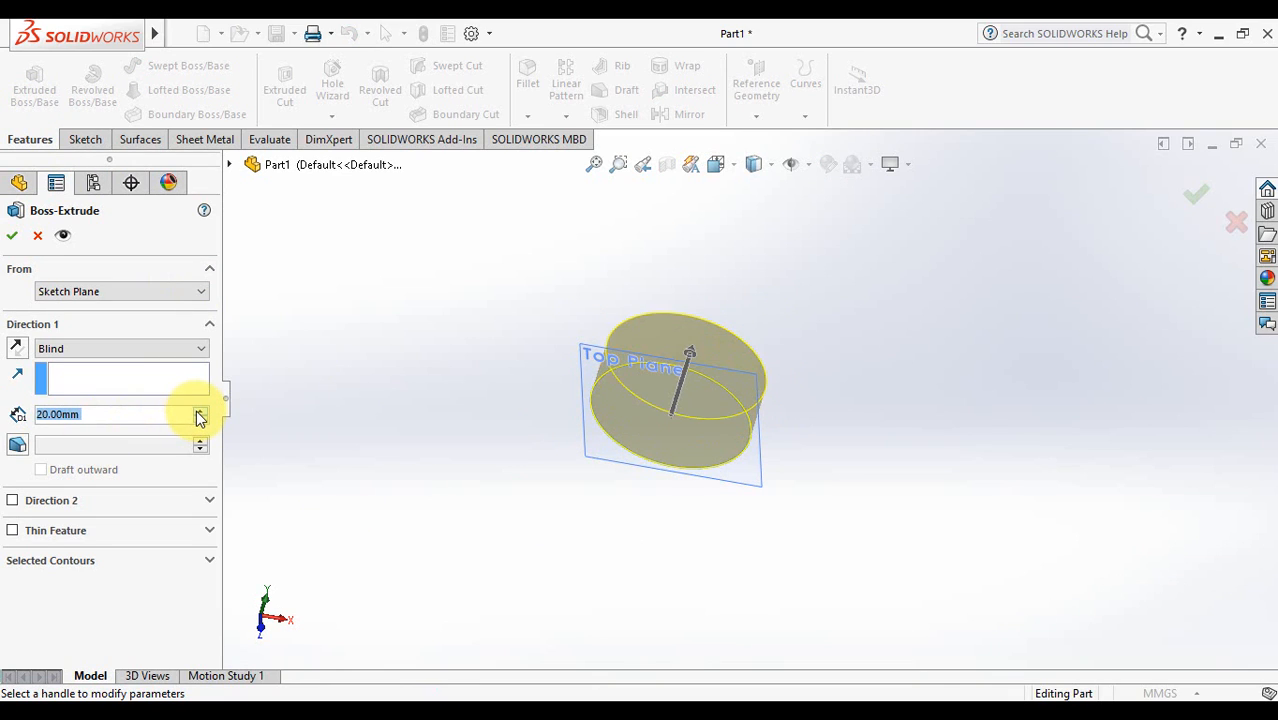
click(198, 413)
click(198, 413)
click(198, 413)
click(198, 413)
click(198, 413)
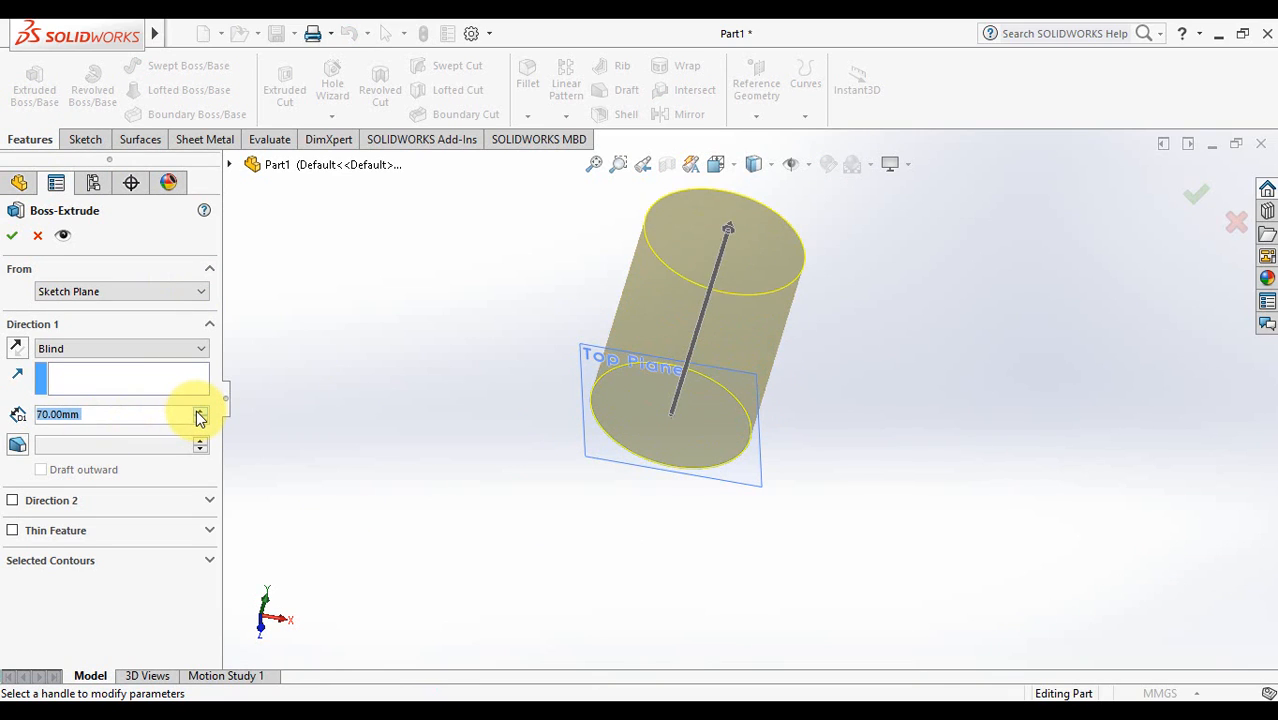
click(198, 413)
click(198, 413)
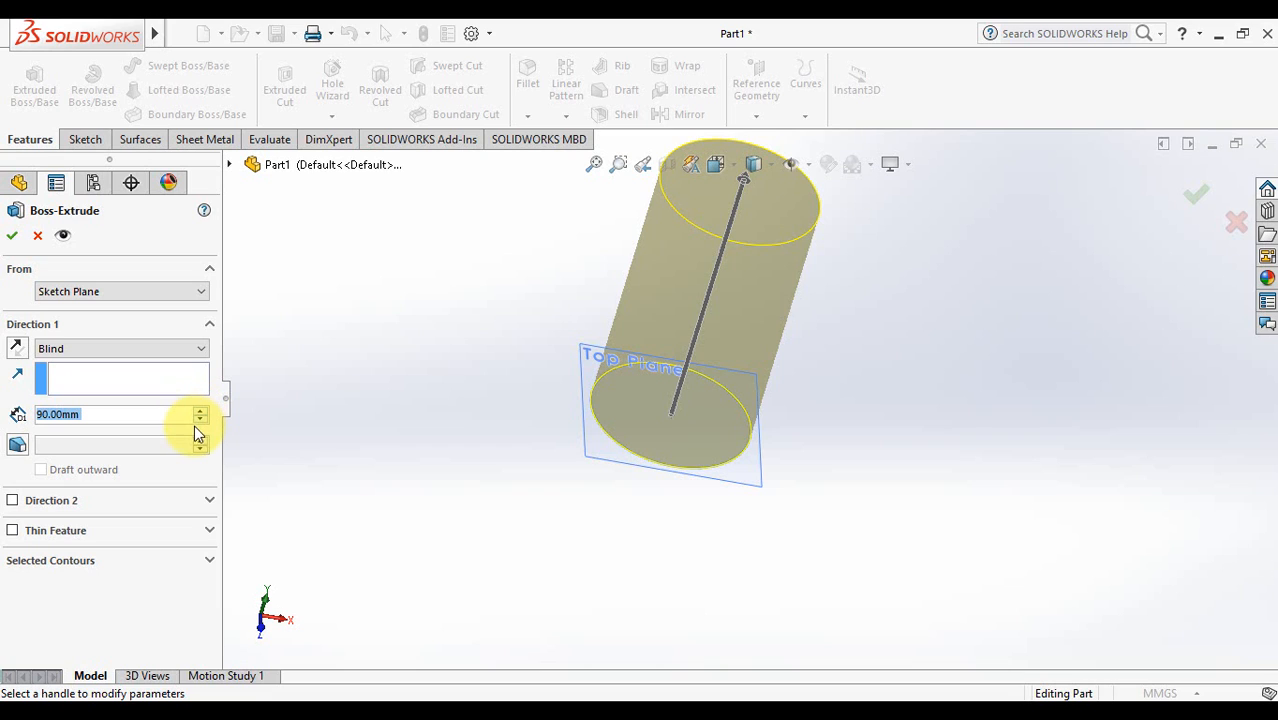
- Try Reverse Direction, keep it upward, settle the depth at 70 mm and accept
click(17, 348)
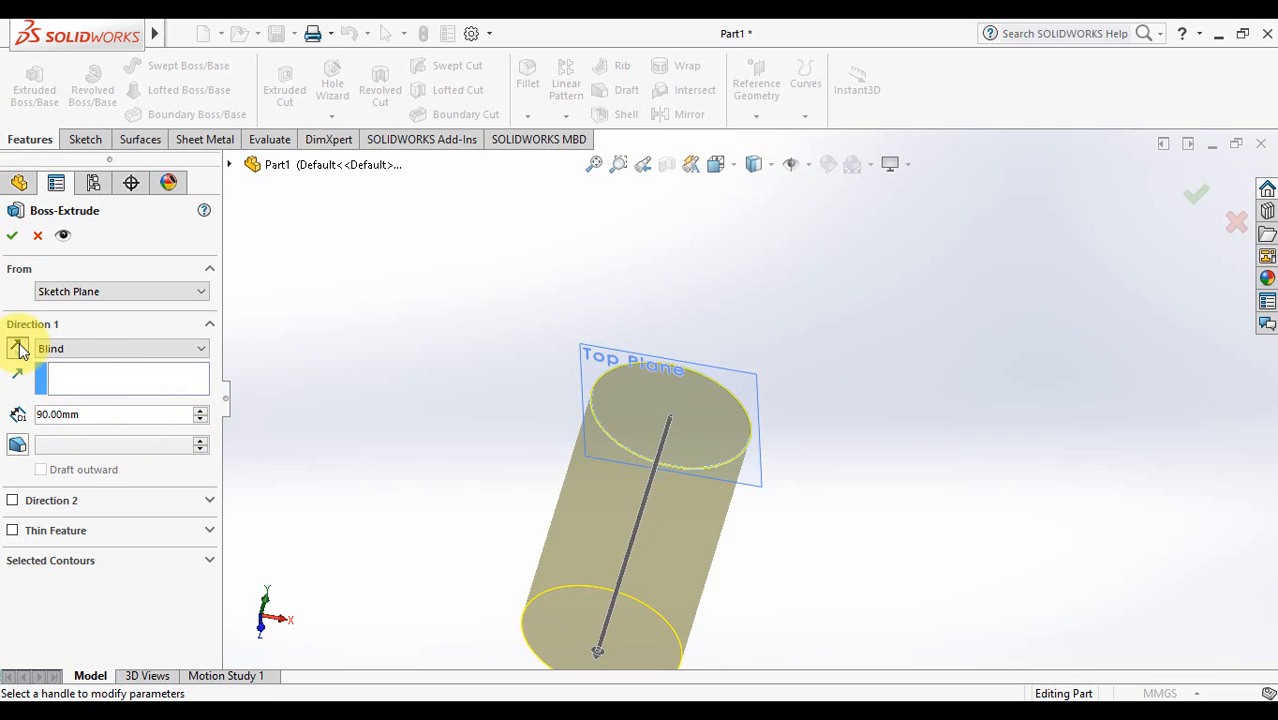
click(17, 348)
click(17, 348)
click(17, 348)
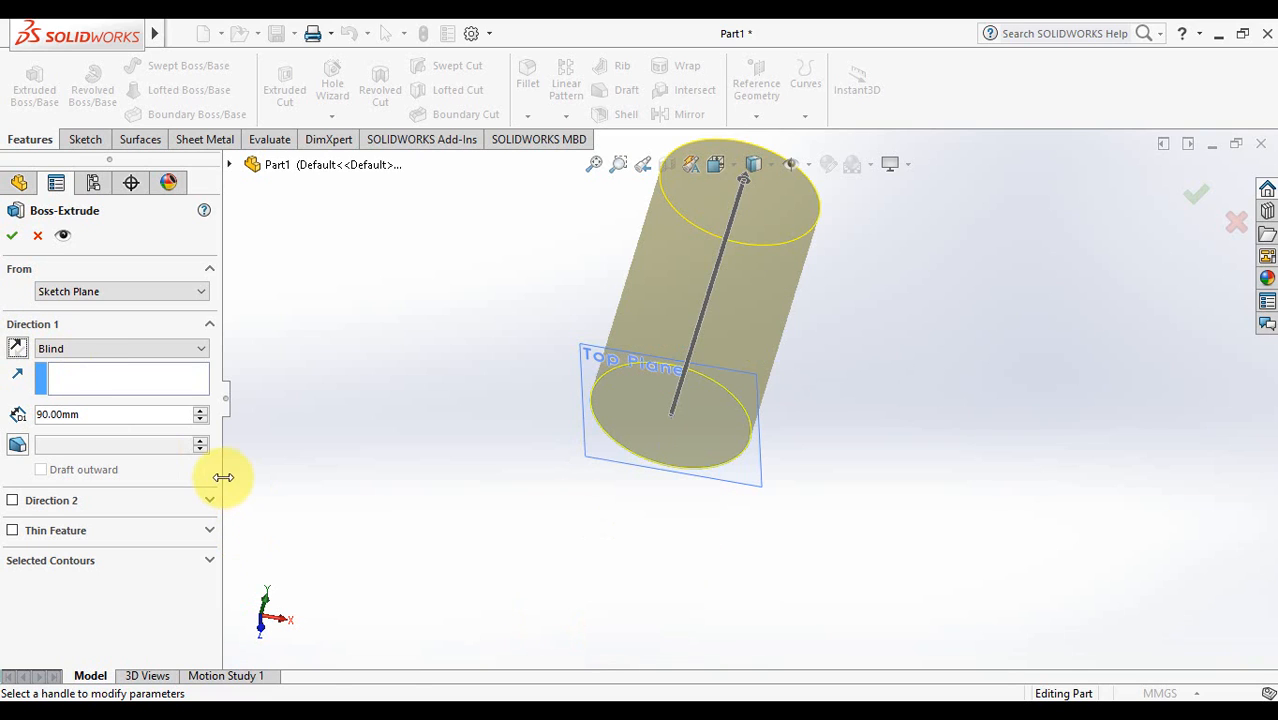
click(202, 422)
click(202, 422)
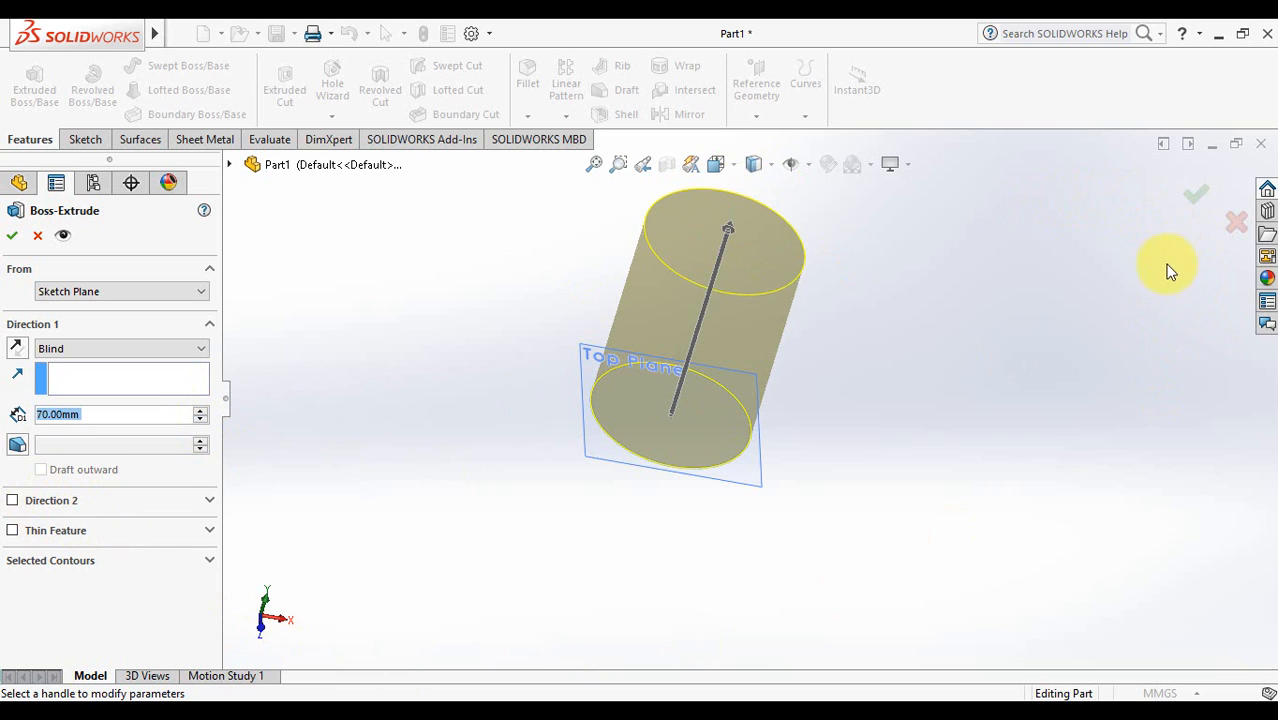
click(1190, 197)
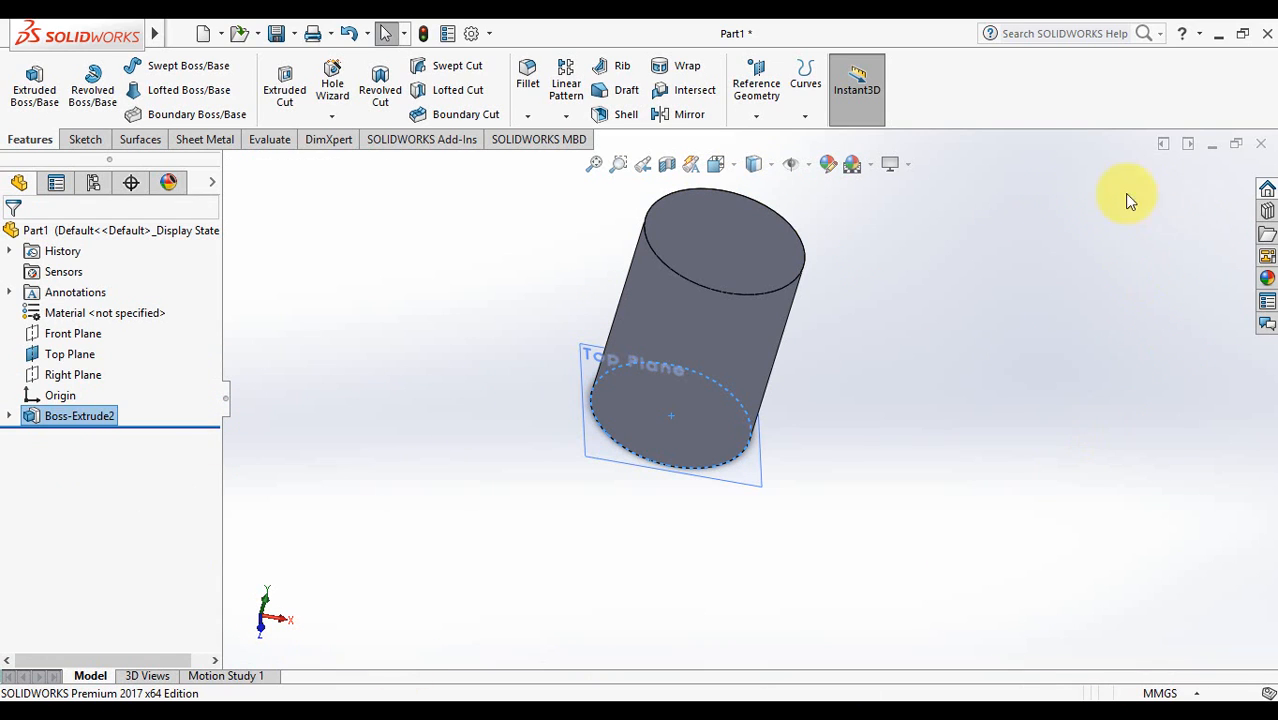
- Switch to a side view and orbit to face the cylinder's circular end
middle_drag(958, 388, 830, 283)
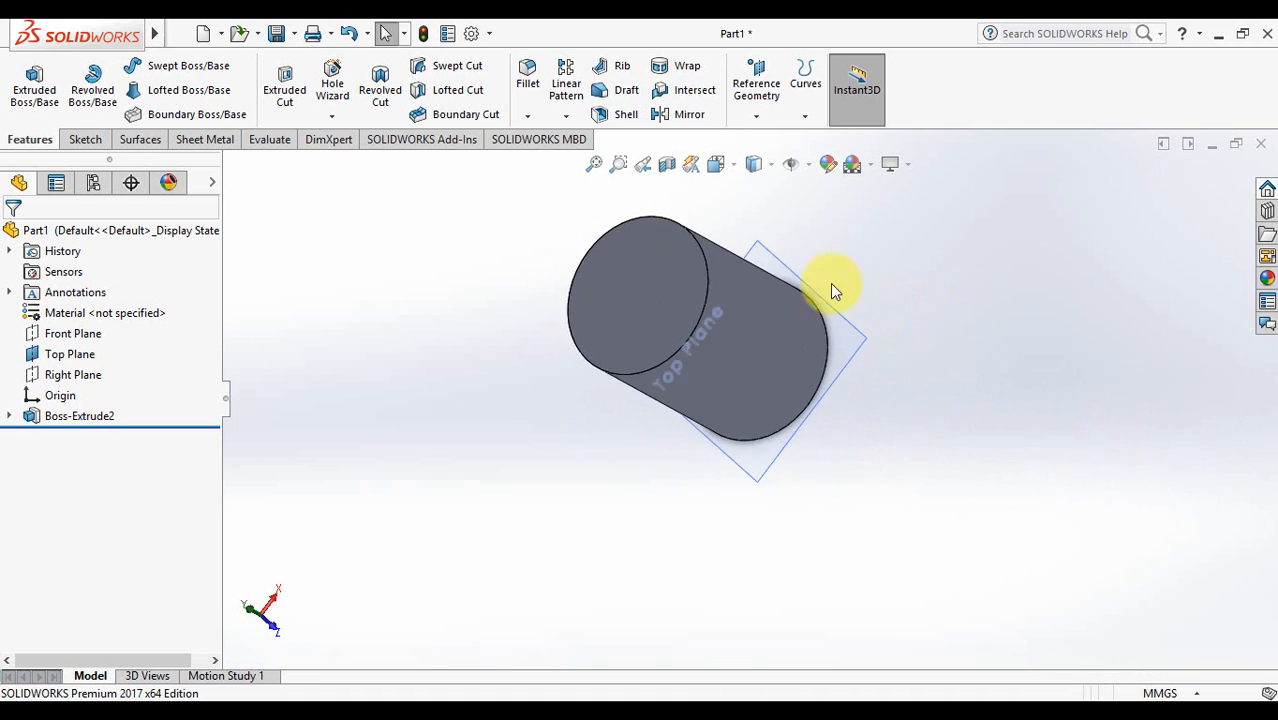
click(748, 172)
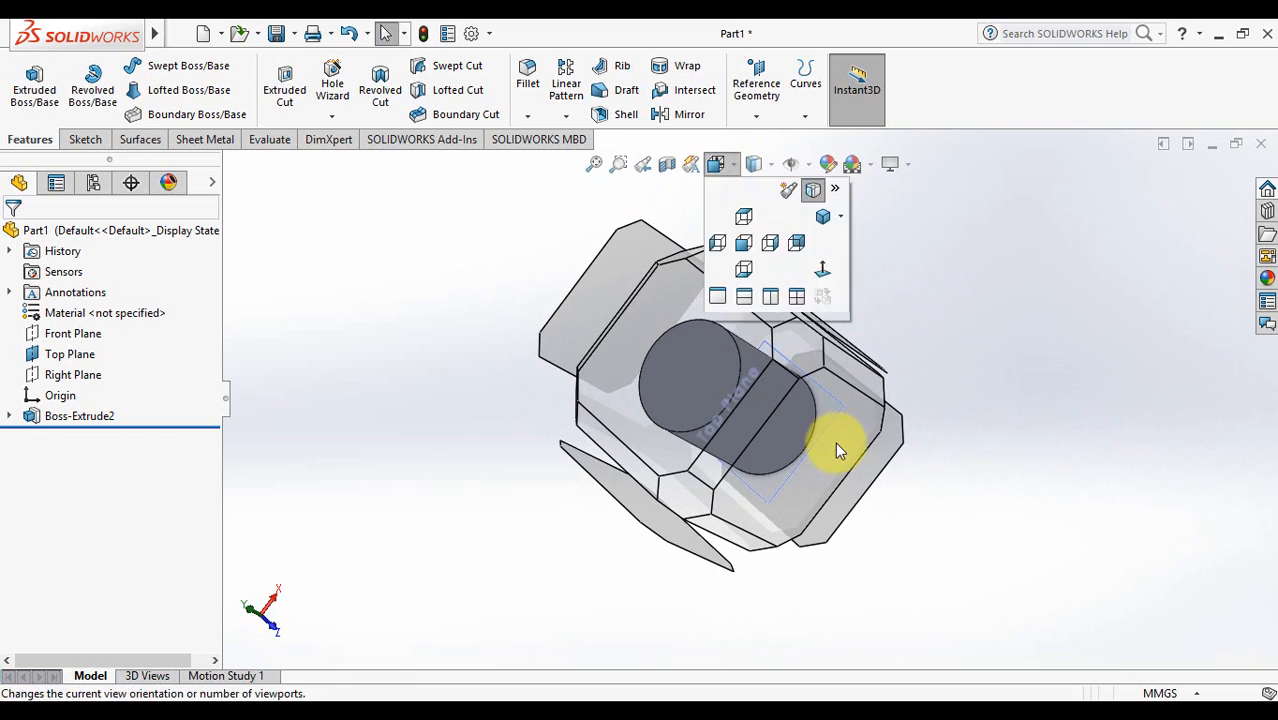
click(812, 366)
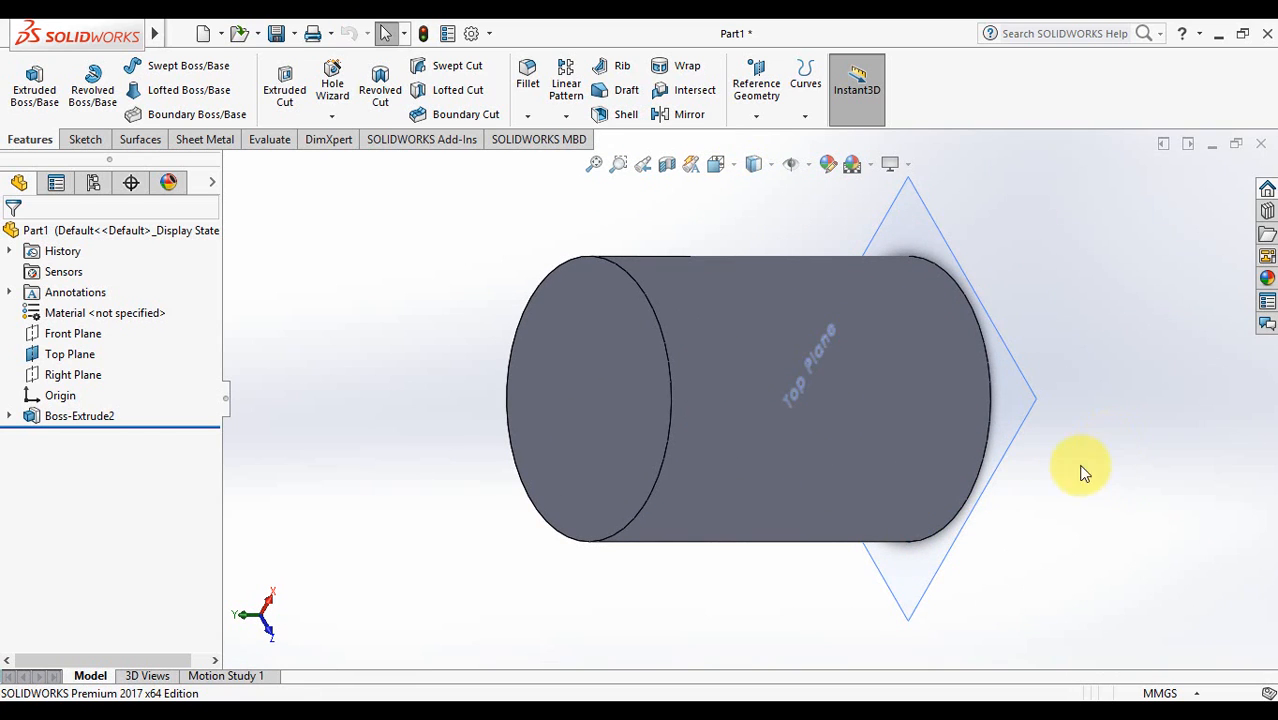
middle_drag(1080, 472, 1127, 451)
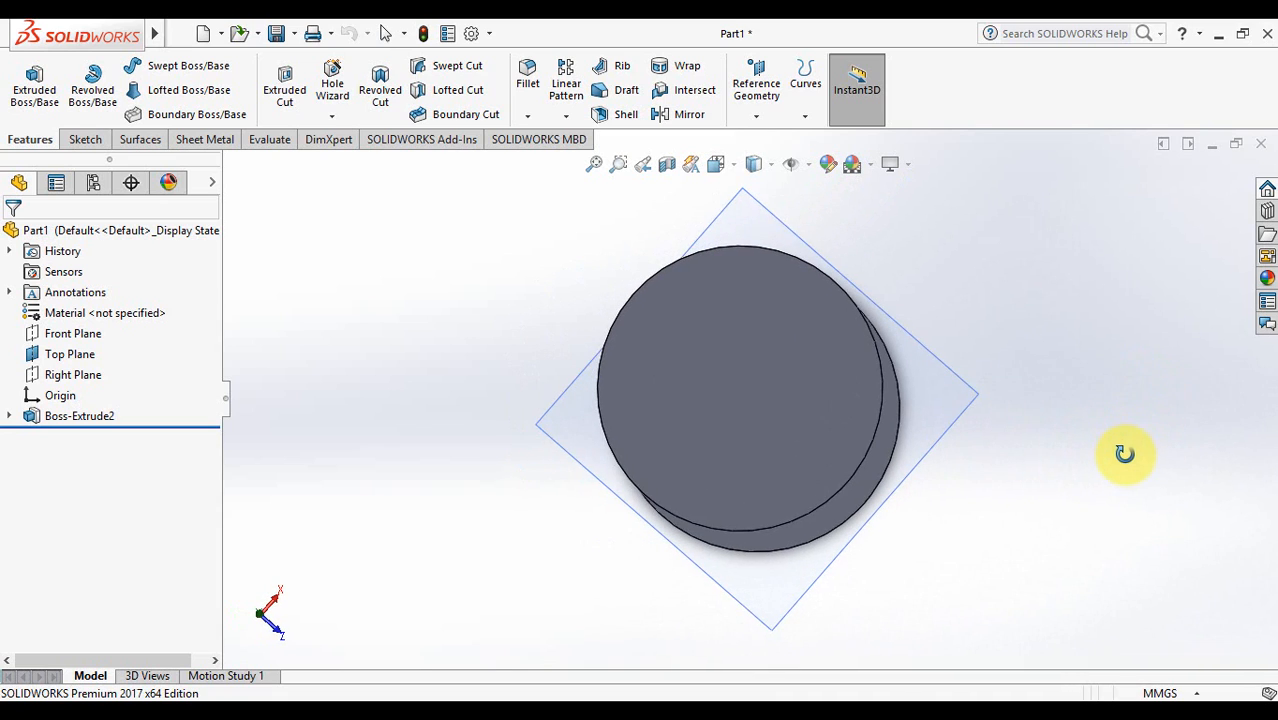
- Expand Boss-Extrude2 to check its Sketch5, then collapse it and clear the selection
click(10, 417)
click(102, 437)
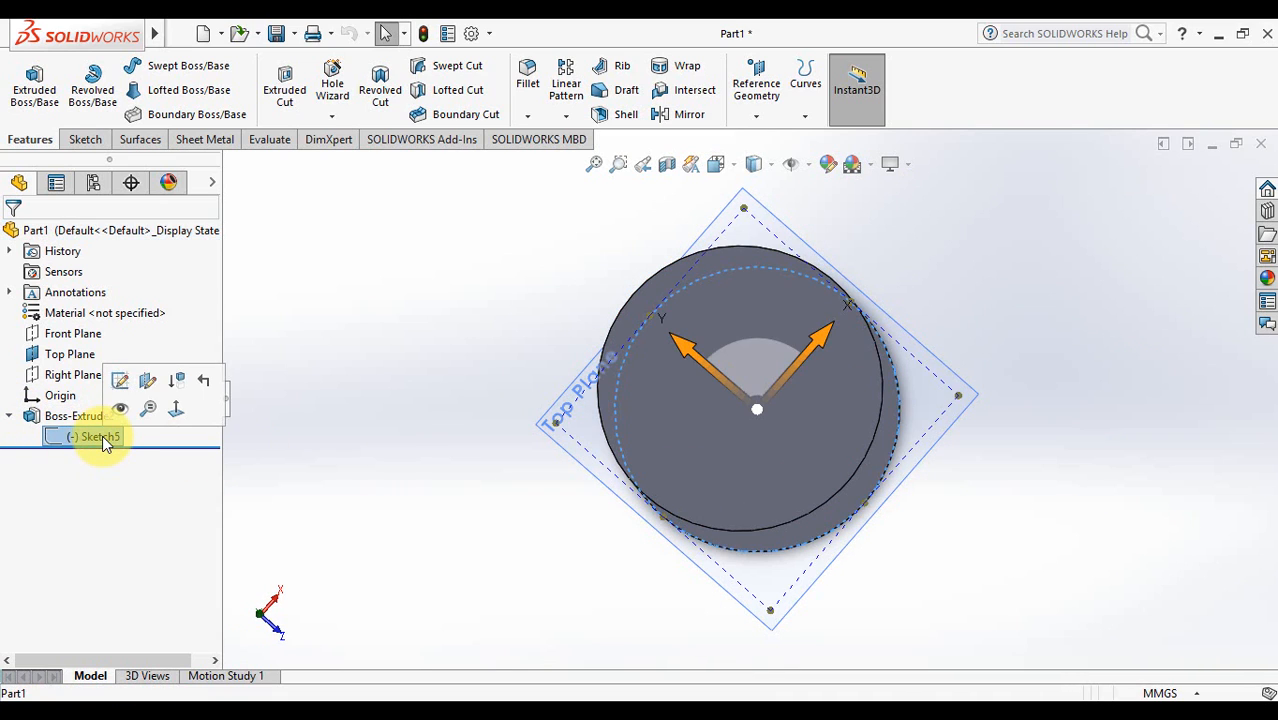
click(70, 417)
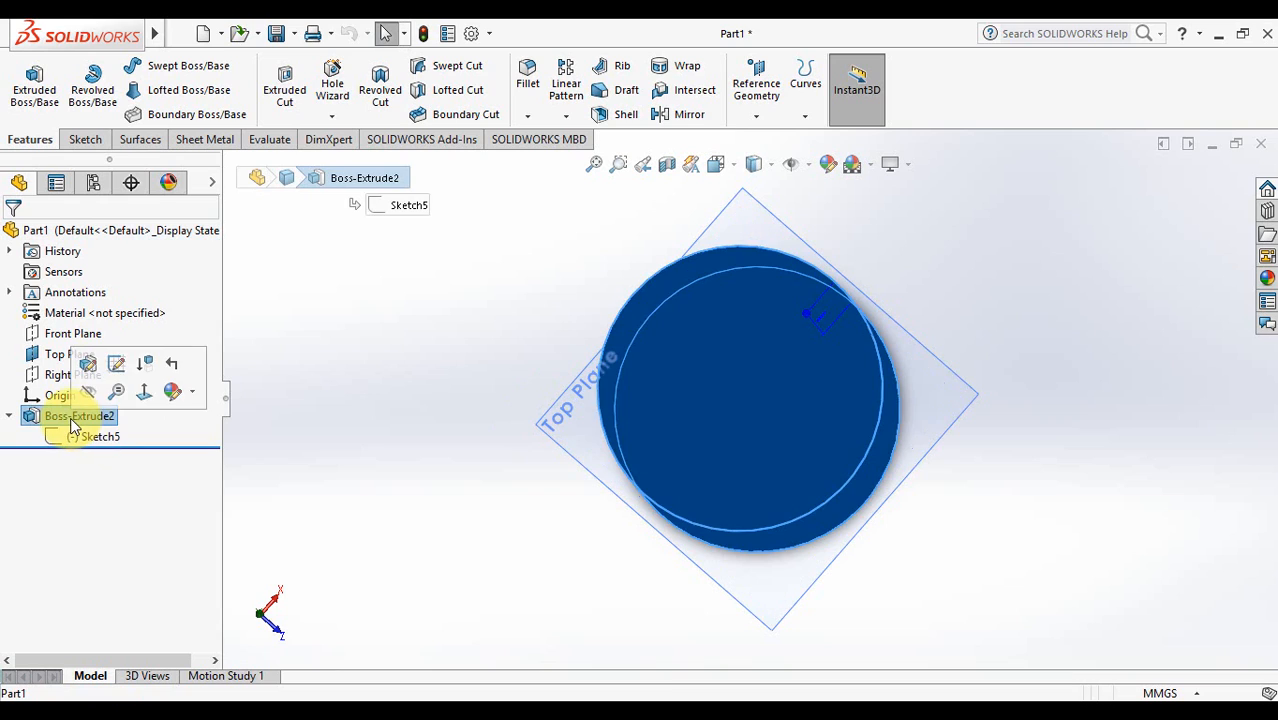
click(10, 417)
click(280, 388)
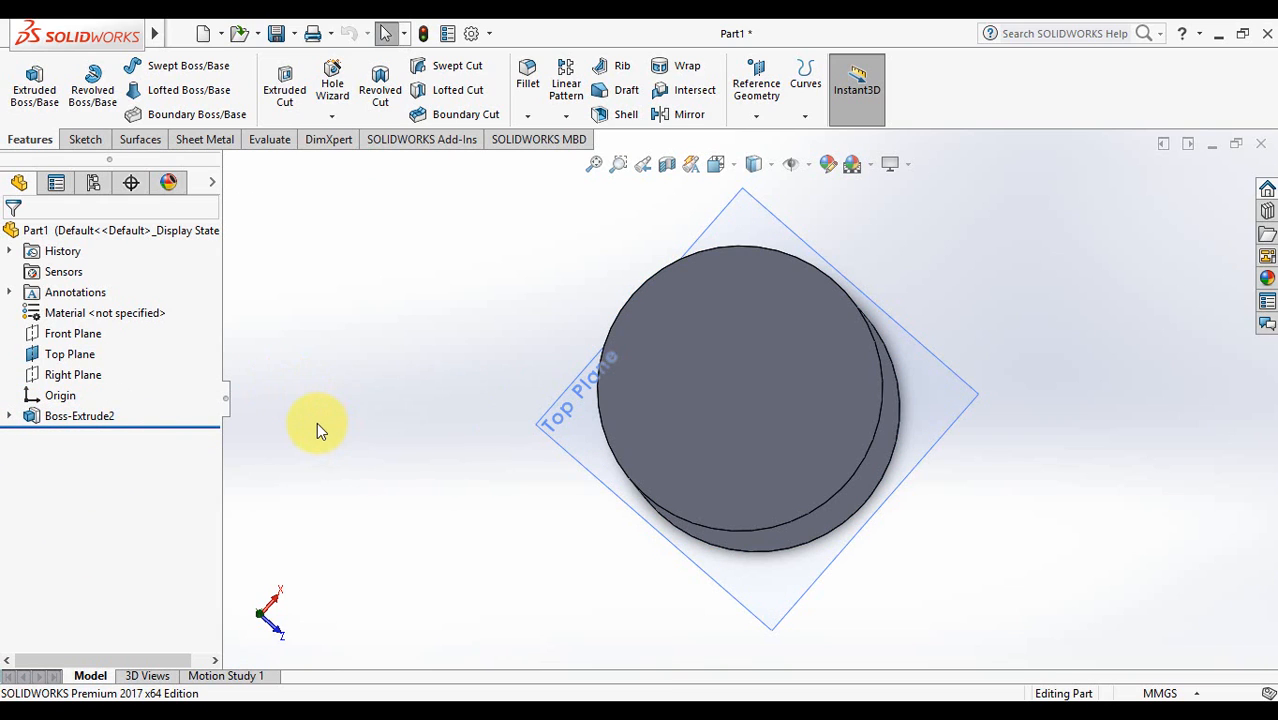
- Pick the Circle tool from the Sketch tab and start a new sketch on the Top Plane
click(88, 140)
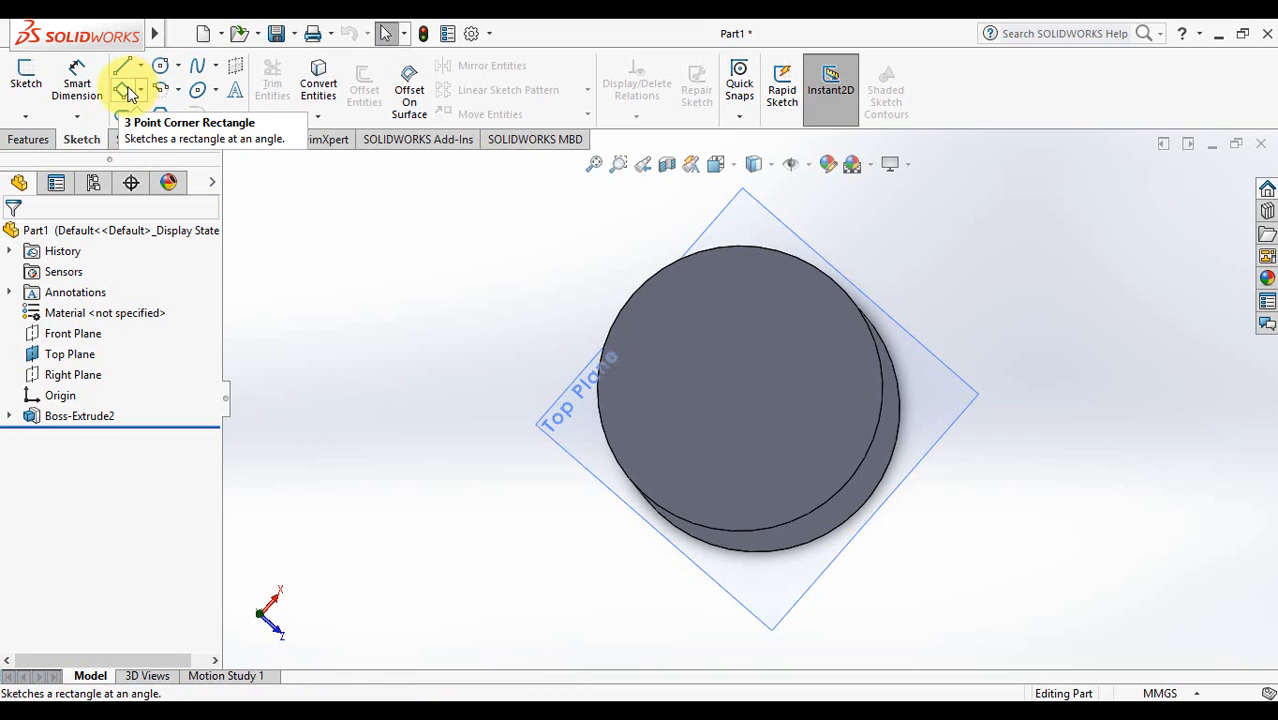
click(161, 65)
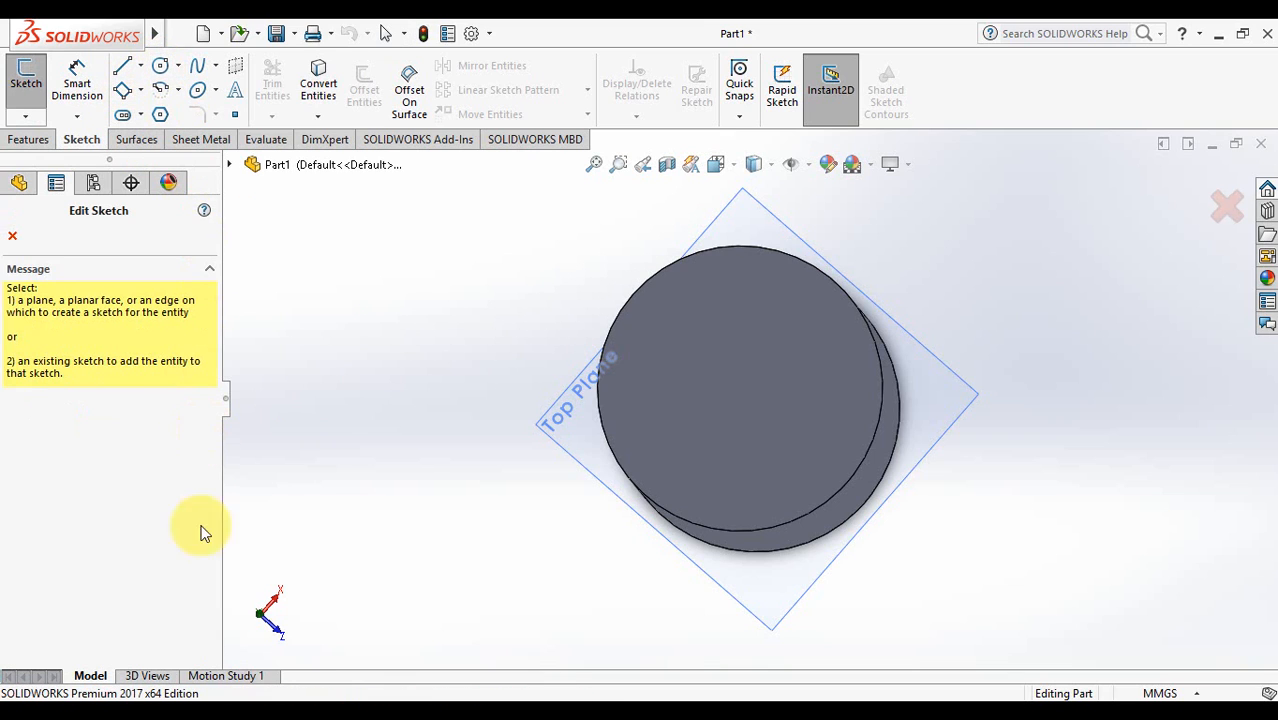
click(560, 426)
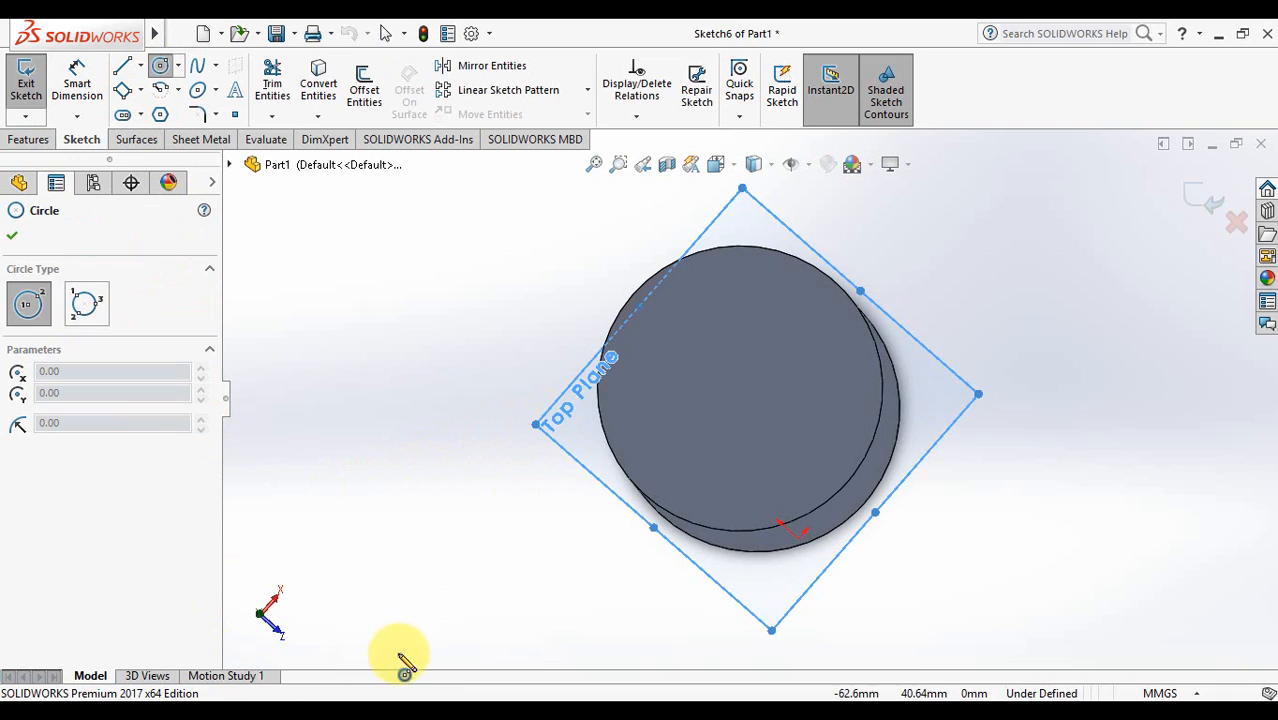
- Draw the large outer circle and switch to the Top view
click(541, 576)
click(620, 594)
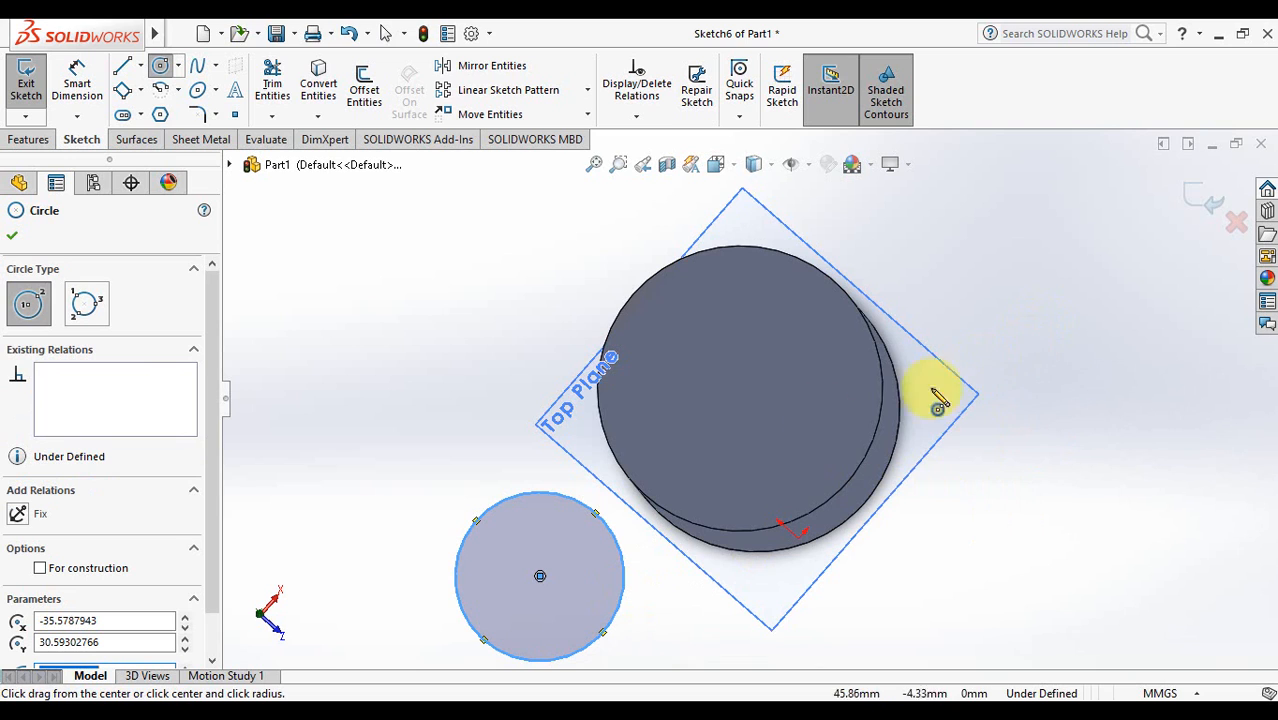
click(592, 164)
click(744, 169)
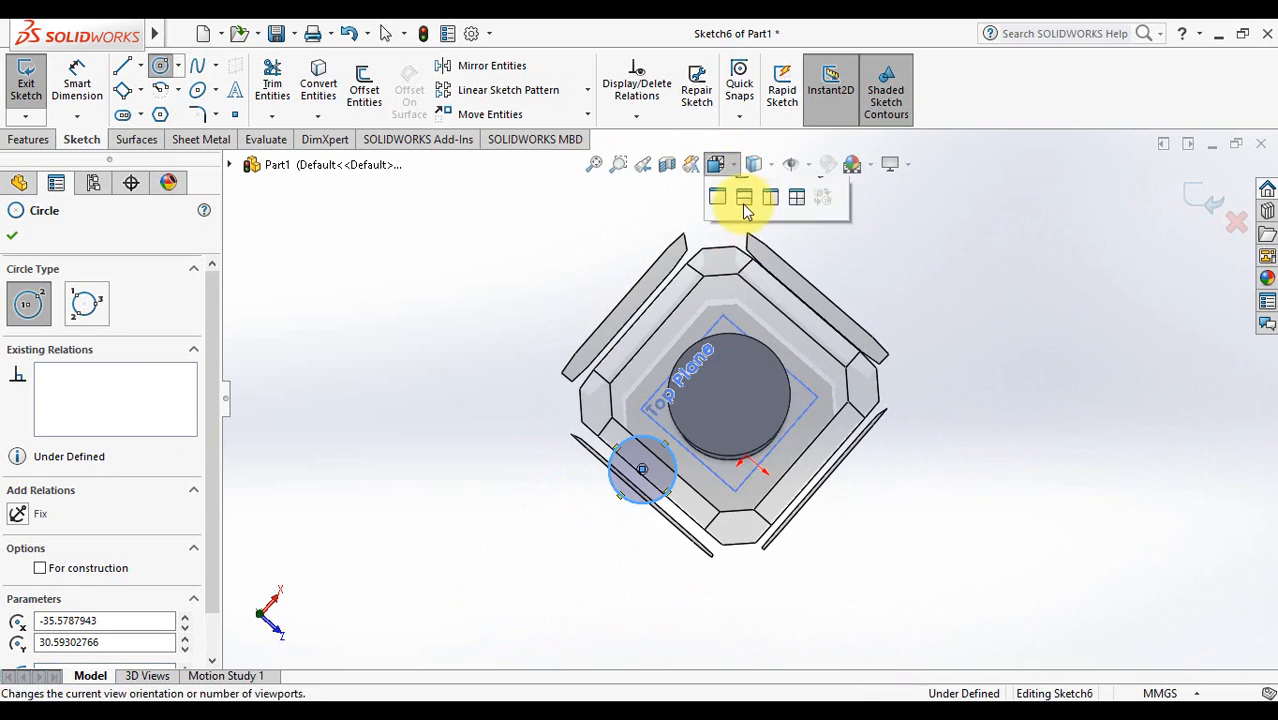
click(752, 232)
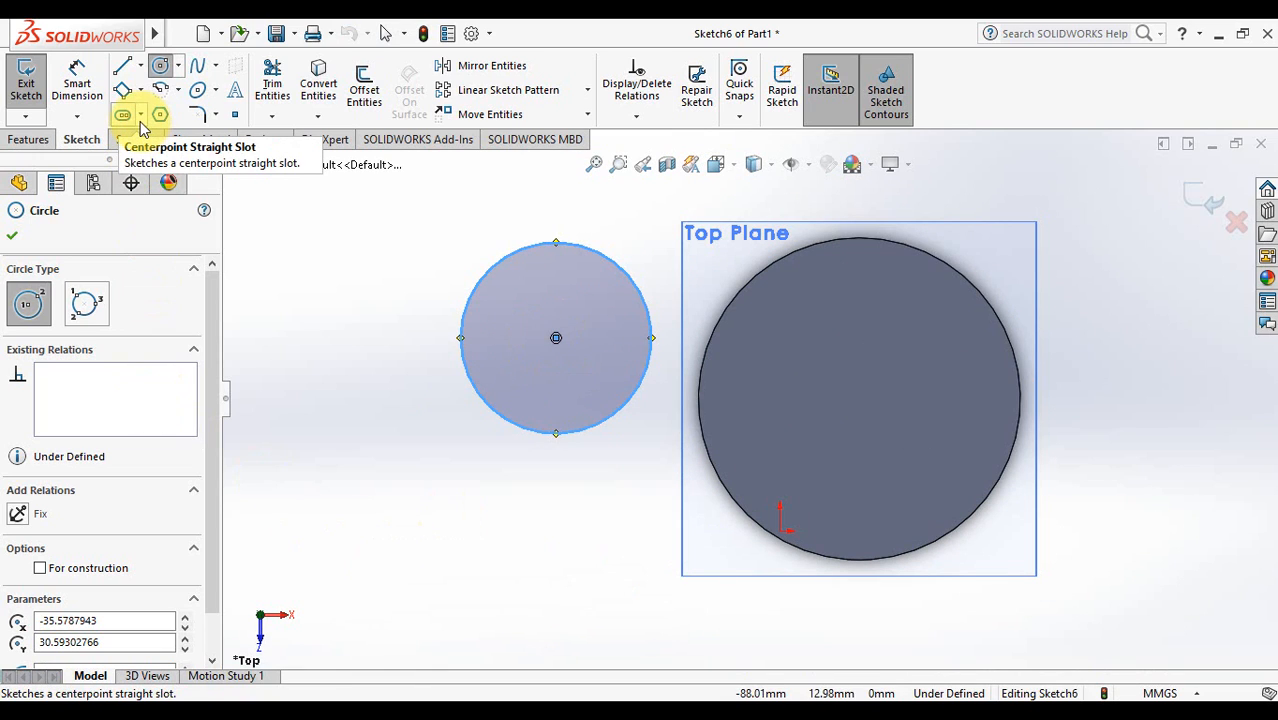
- Draw a small square inside the circle with a corner rectangle
click(122, 89)
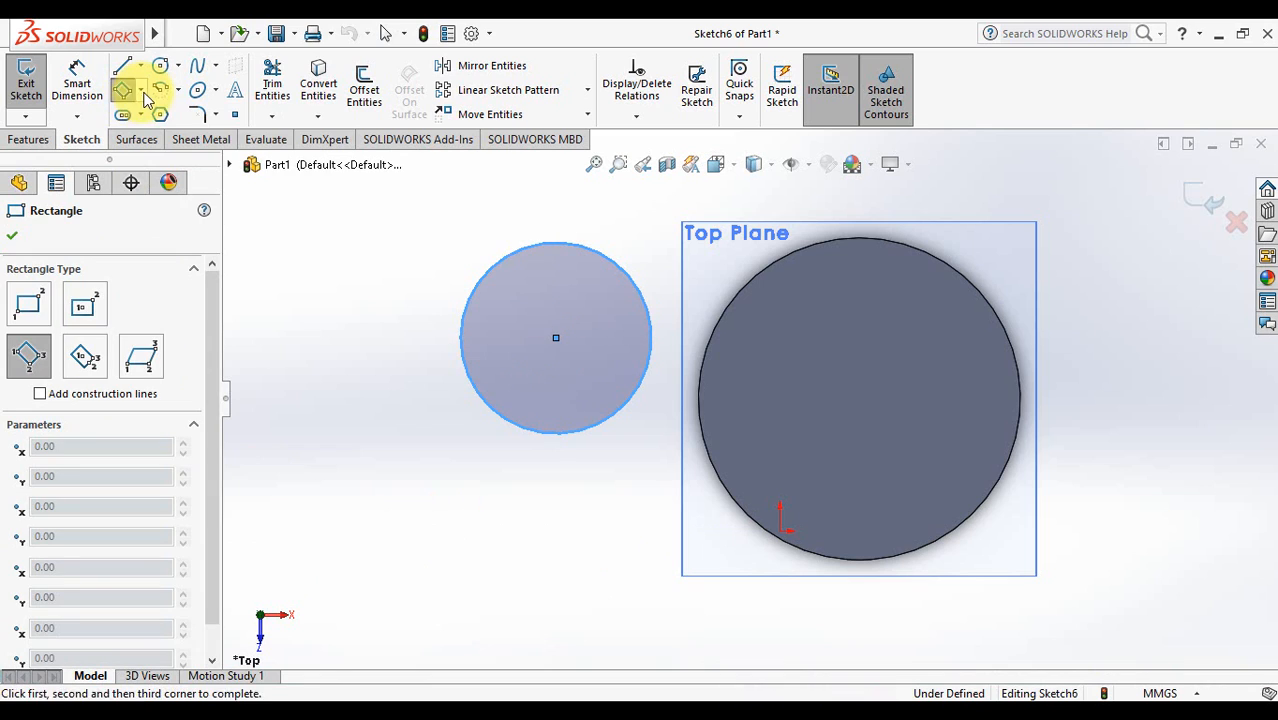
click(140, 90)
click(155, 117)
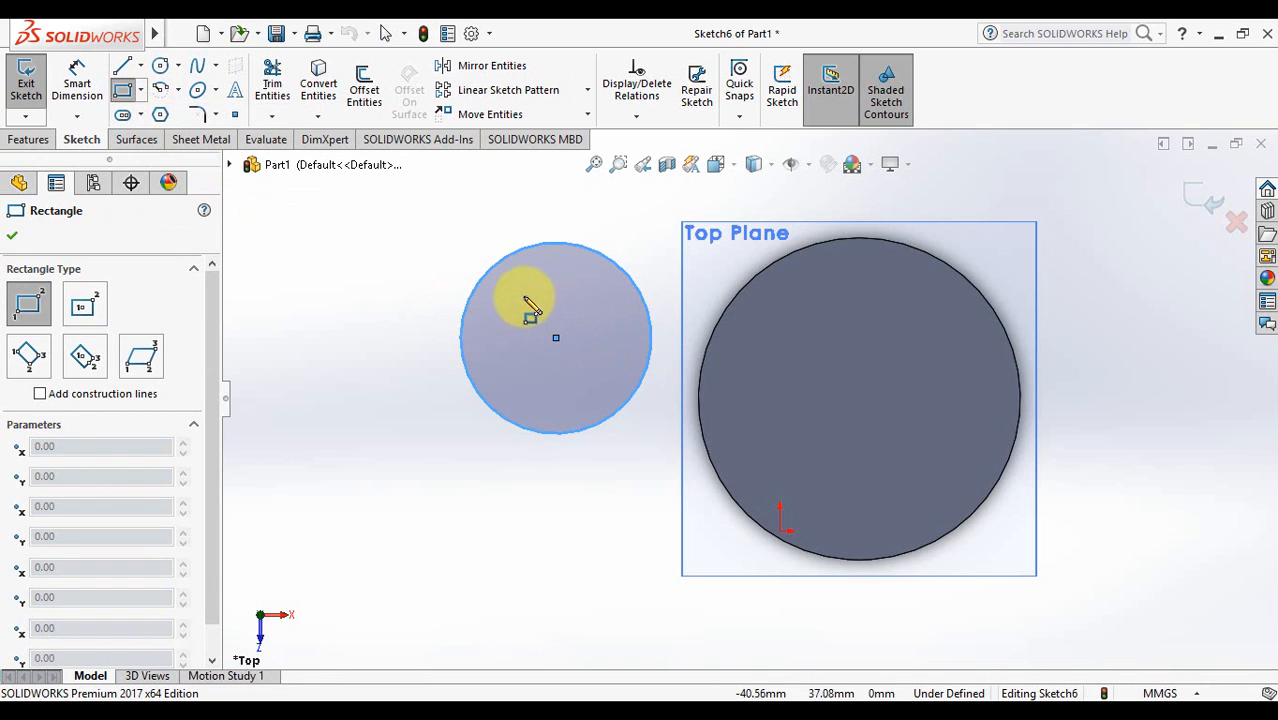
click(540, 266)
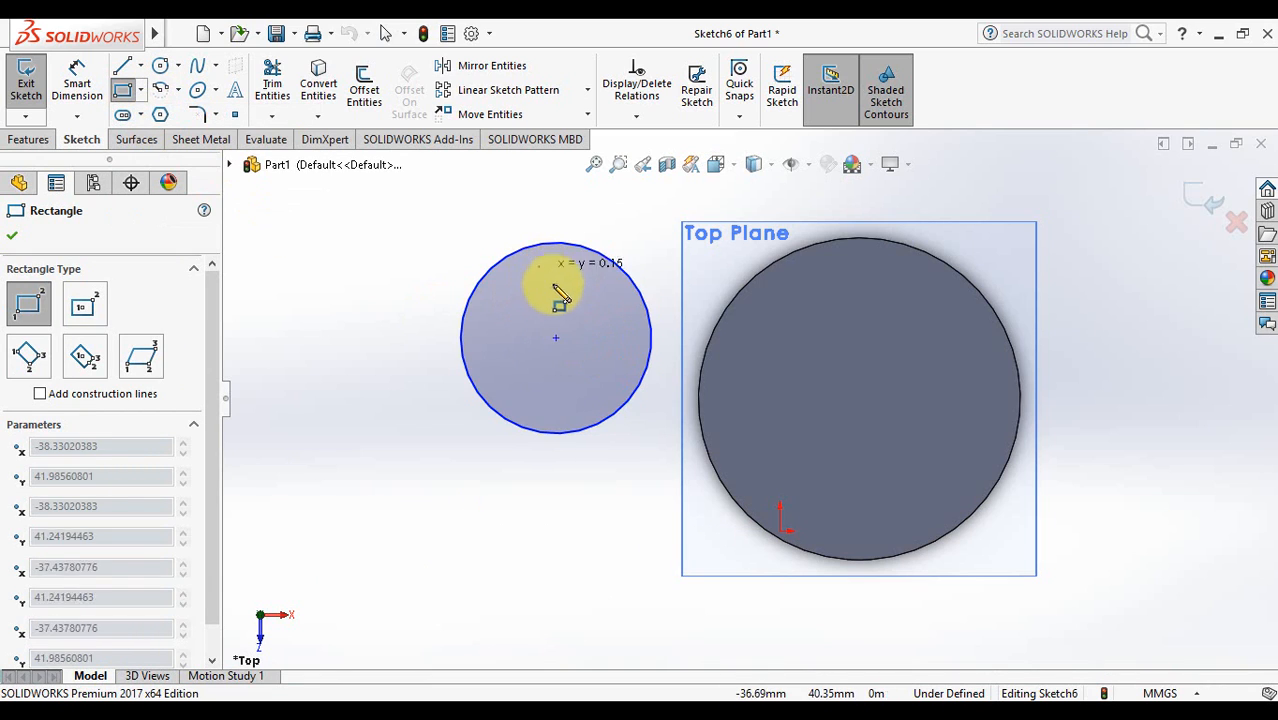
click(570, 298)
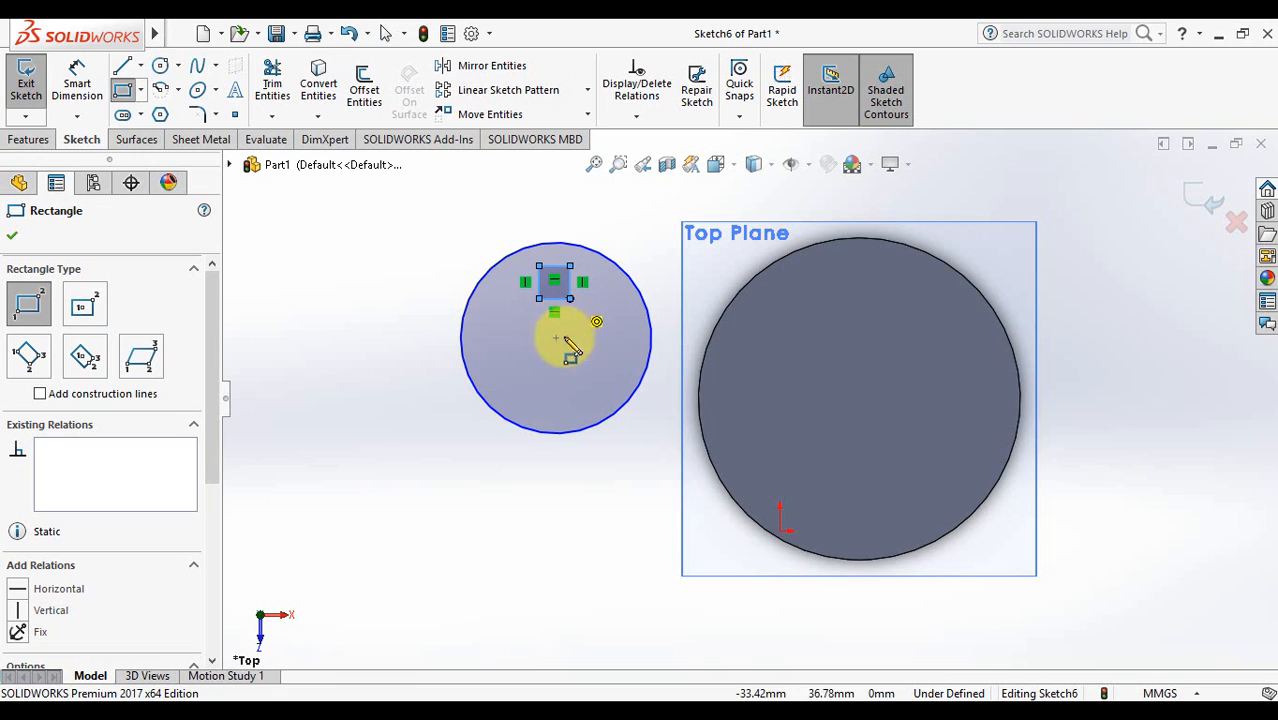
- Add a triangular polygon and a small circle of radius about 3.87 inside, then exit
click(161, 115)
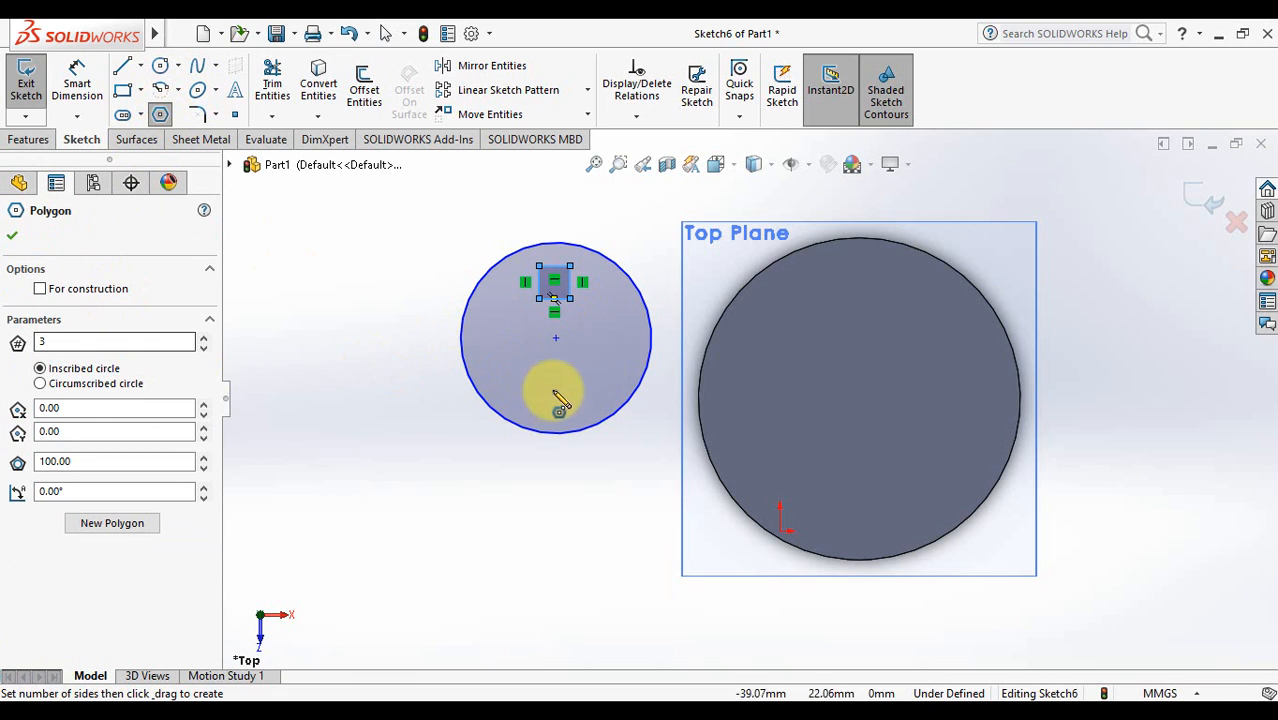
drag(597, 340, 603, 360)
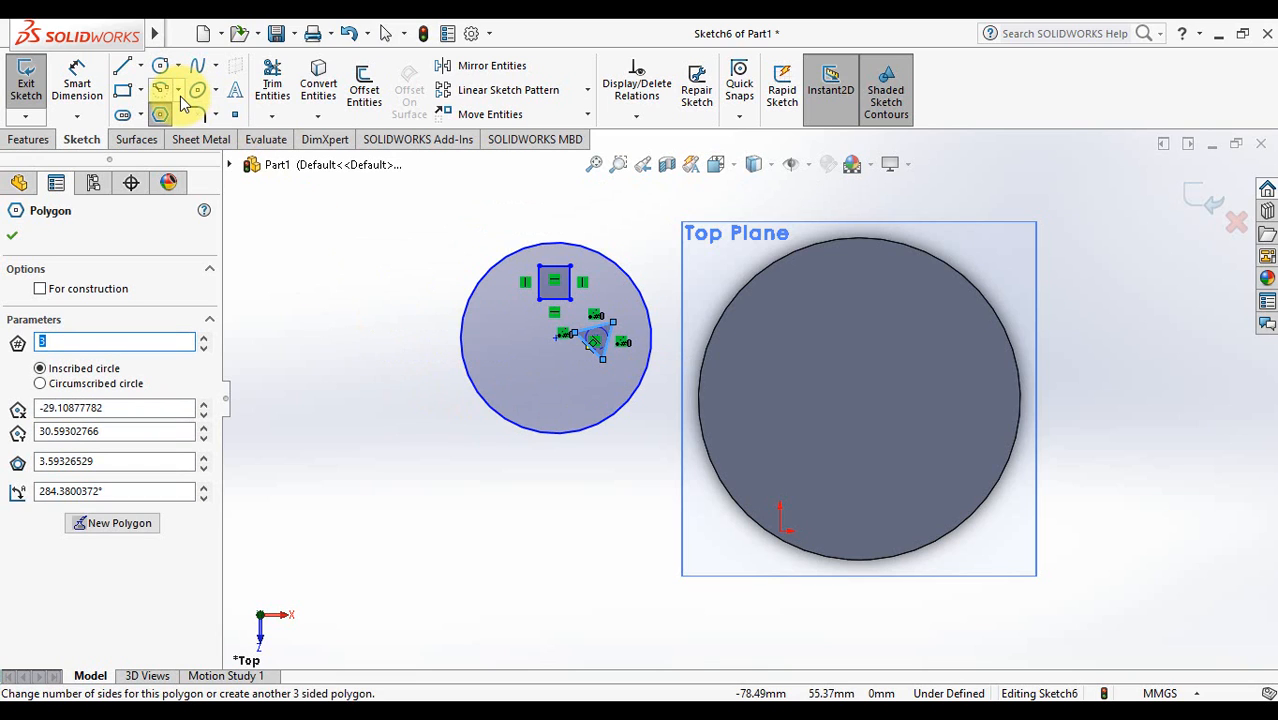
click(162, 65)
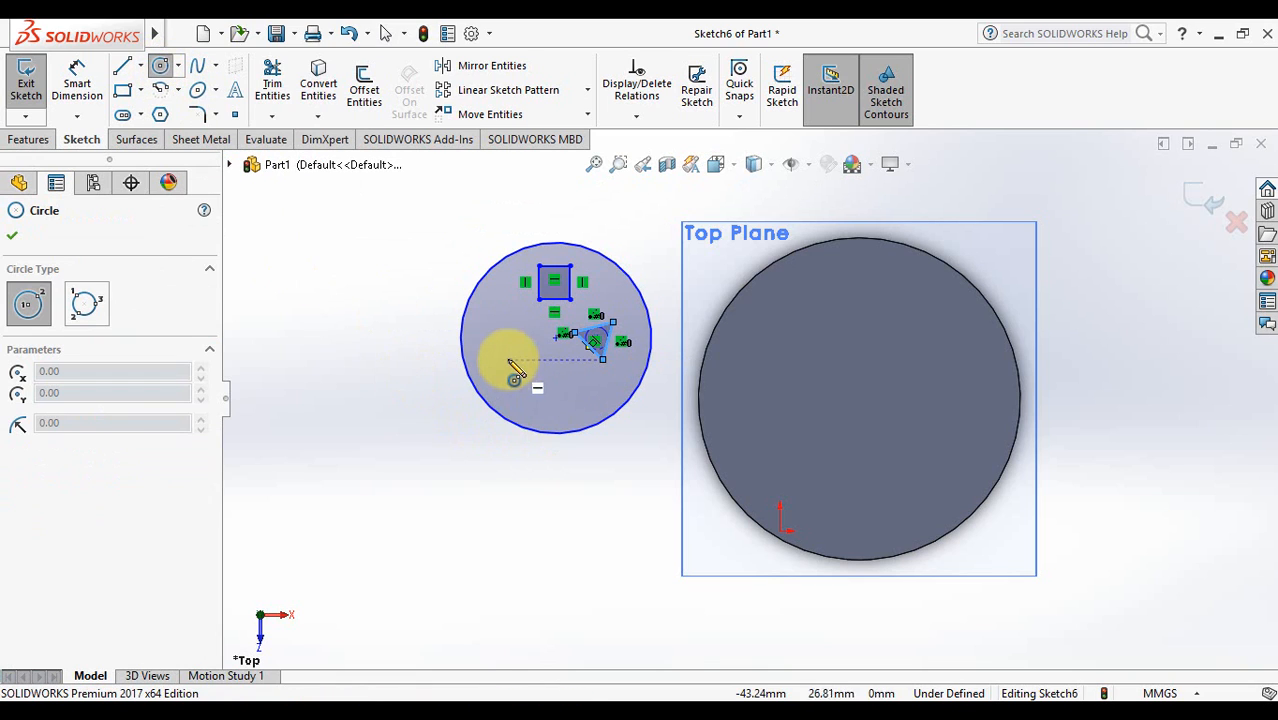
drag(511, 360, 531, 378)
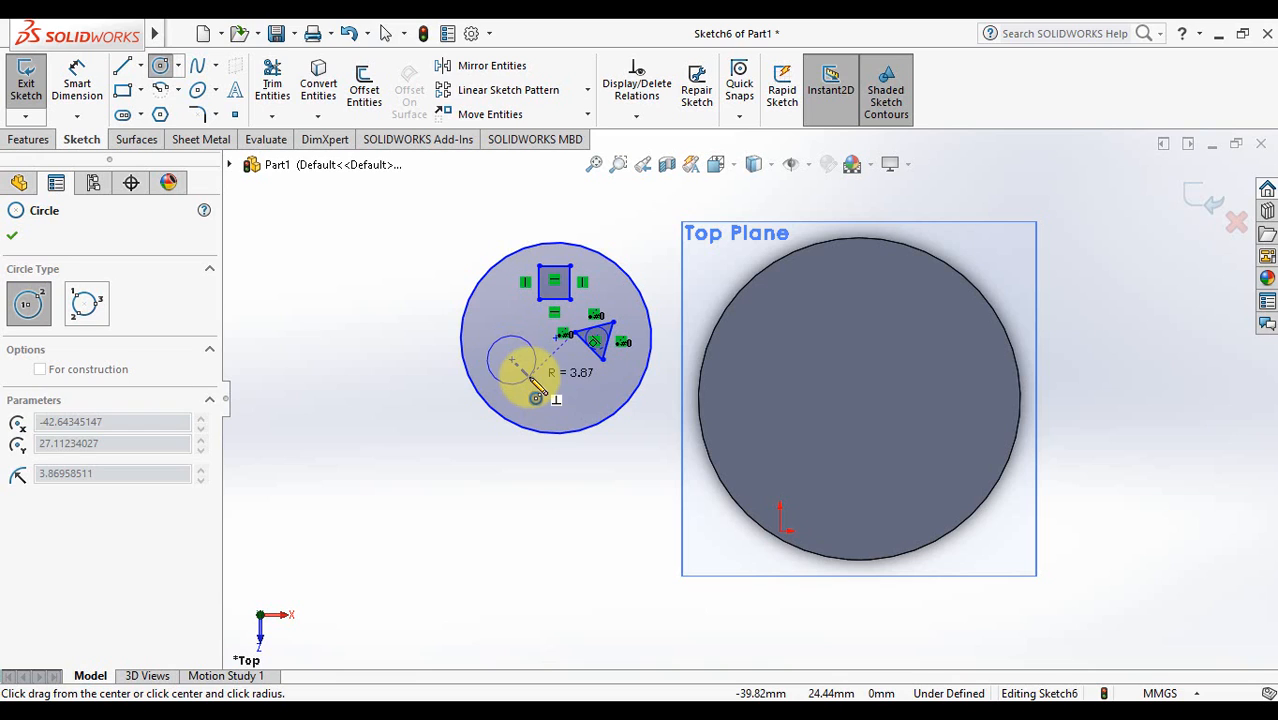
click(531, 378)
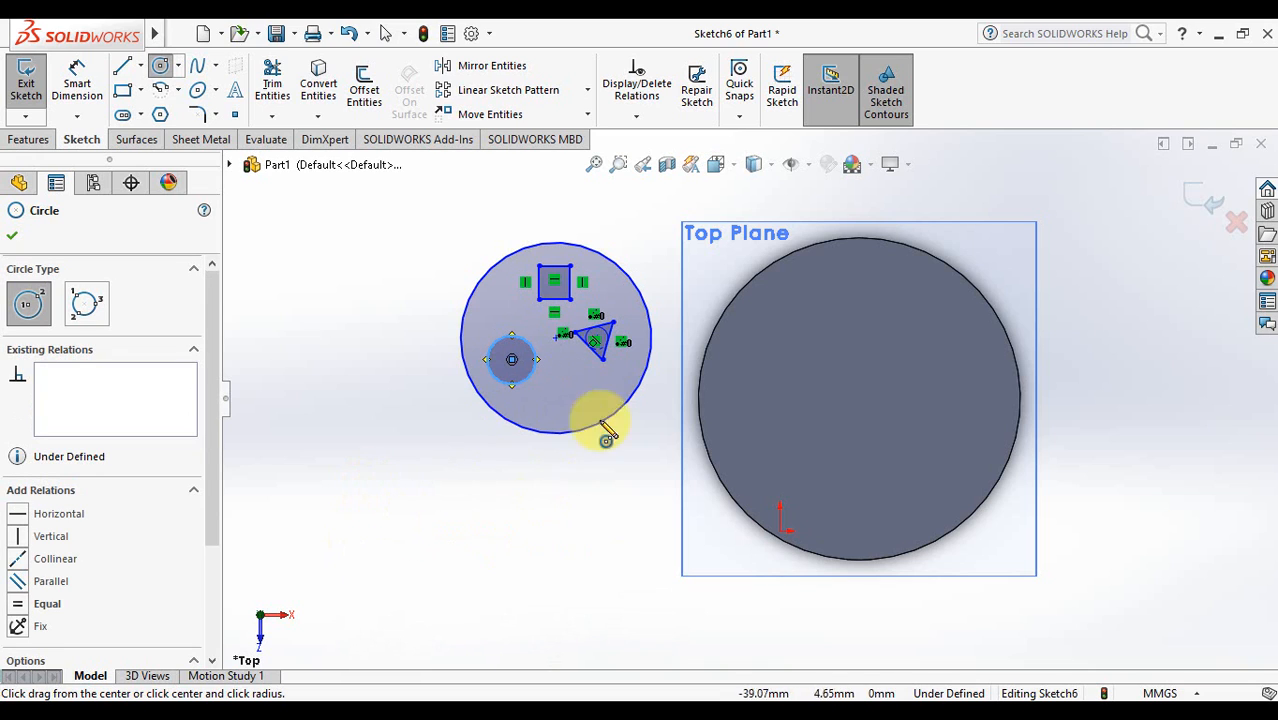
click(10, 232)
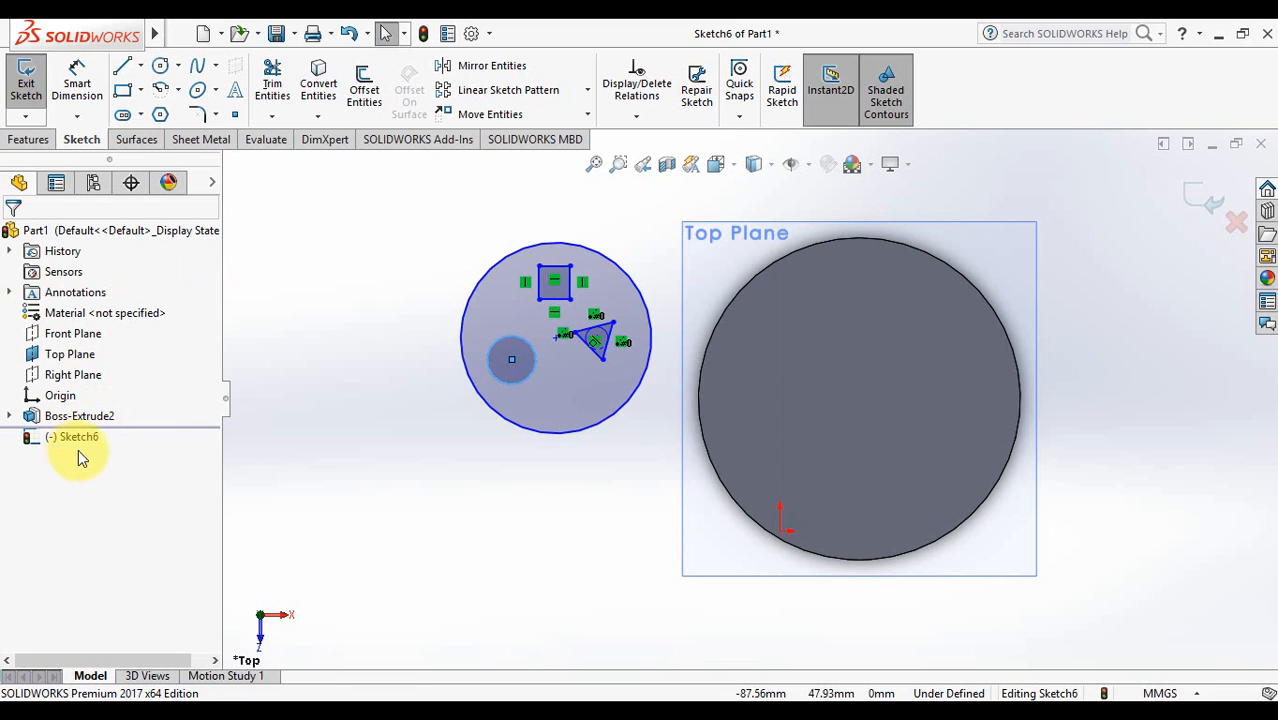
click(1203, 198)
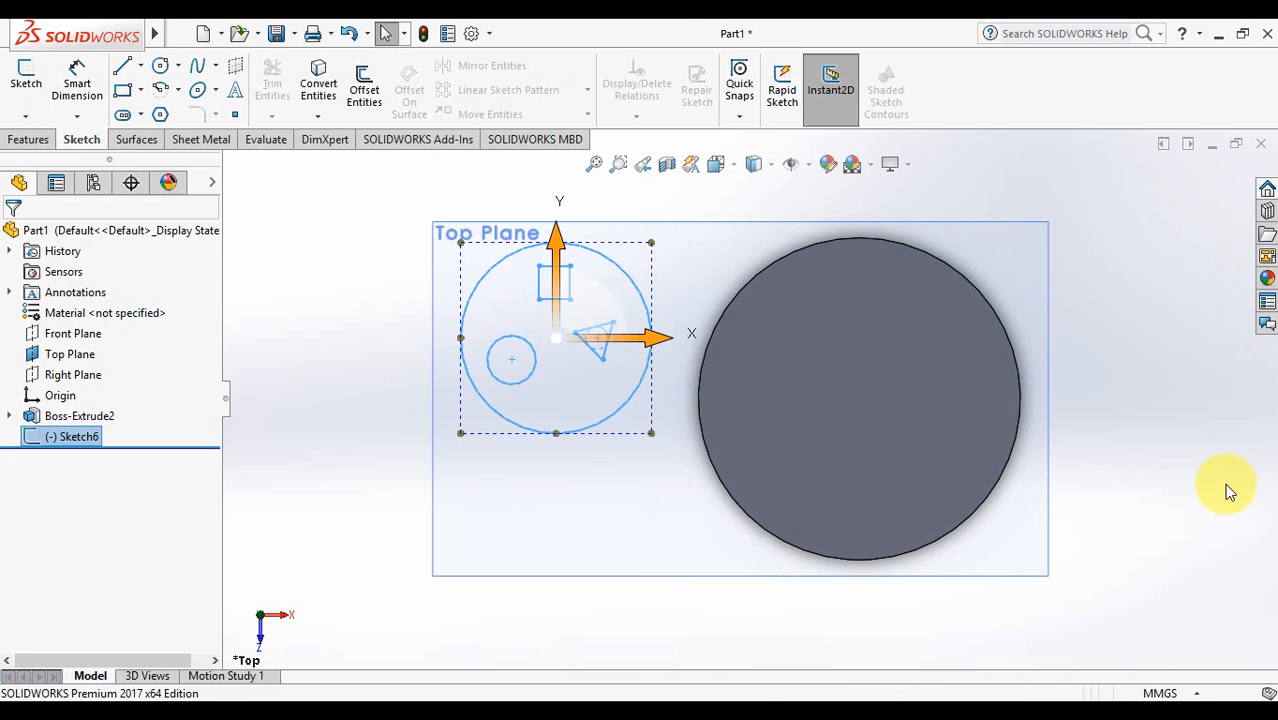
- Extrude Sketch6 to a 10 mm depth as Boss-Extrude3
click(363, 487)
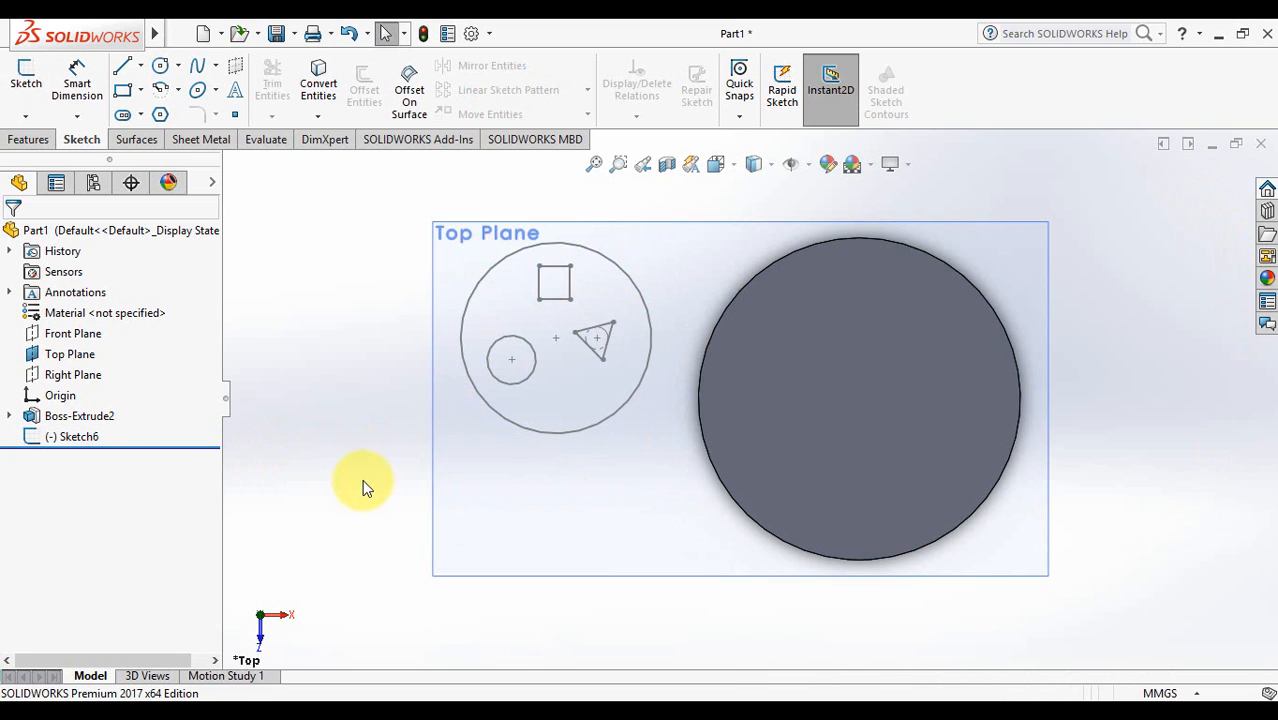
click(55, 436)
click(30, 142)
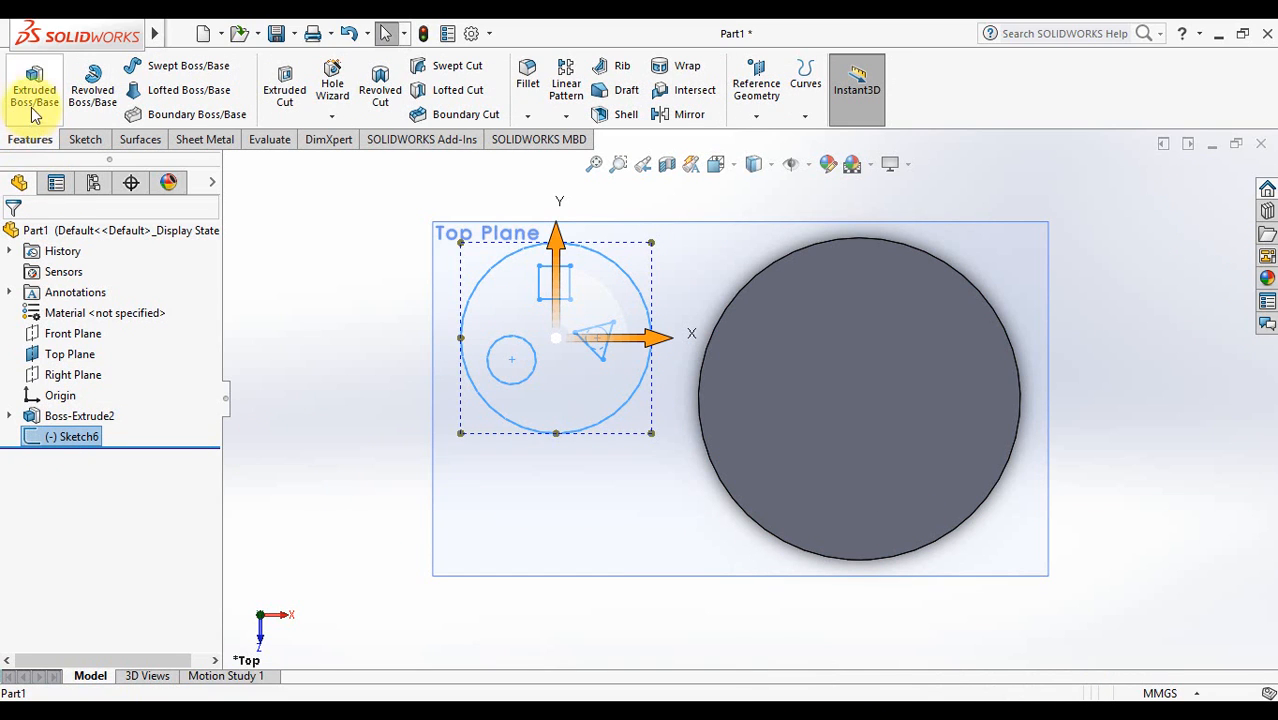
click(33, 92)
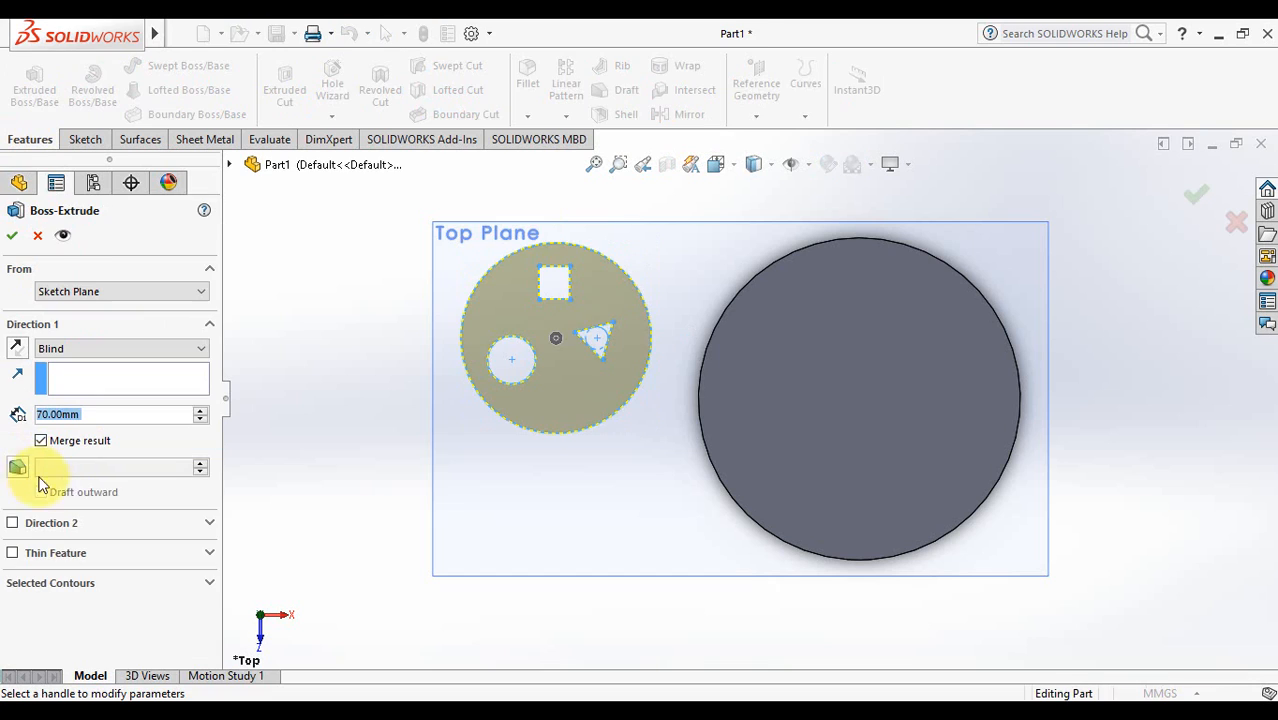
middle_drag(648, 450, 655, 375)
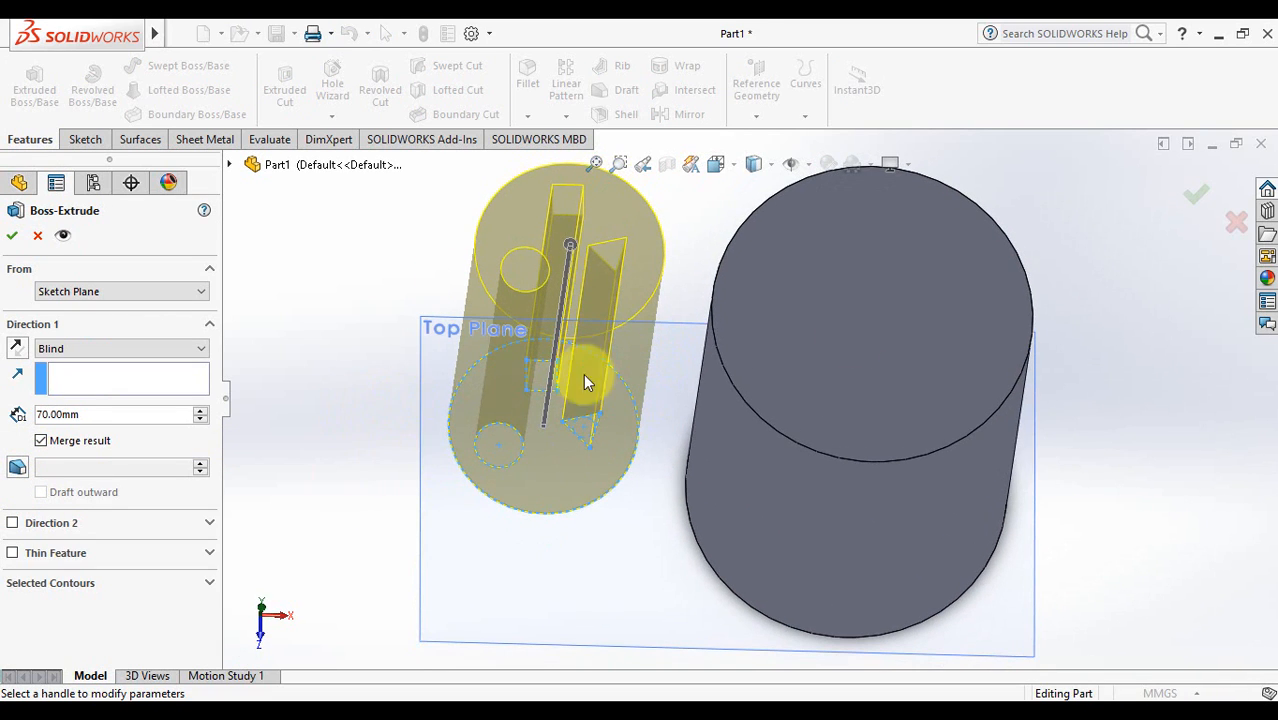
click(202, 419)
click(202, 419)
click(202, 419)
click(202, 419)
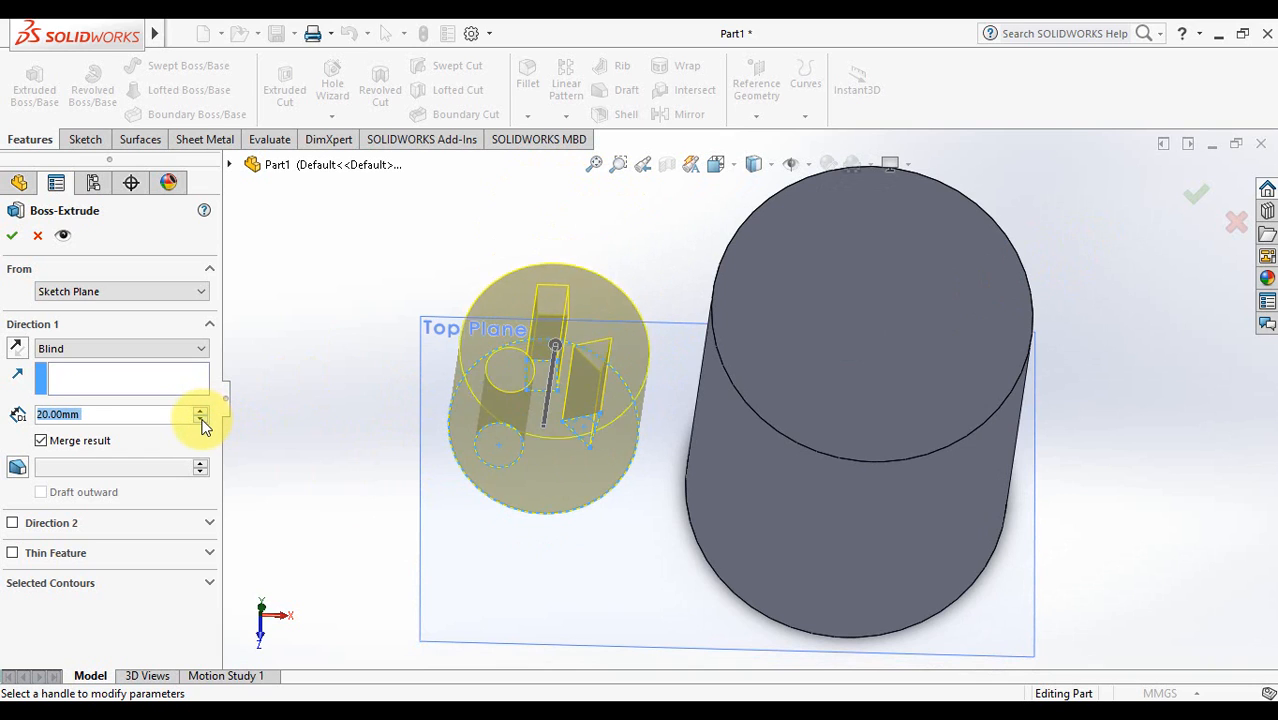
click(202, 419)
click(202, 419)
middle_drag(556, 551, 550, 398)
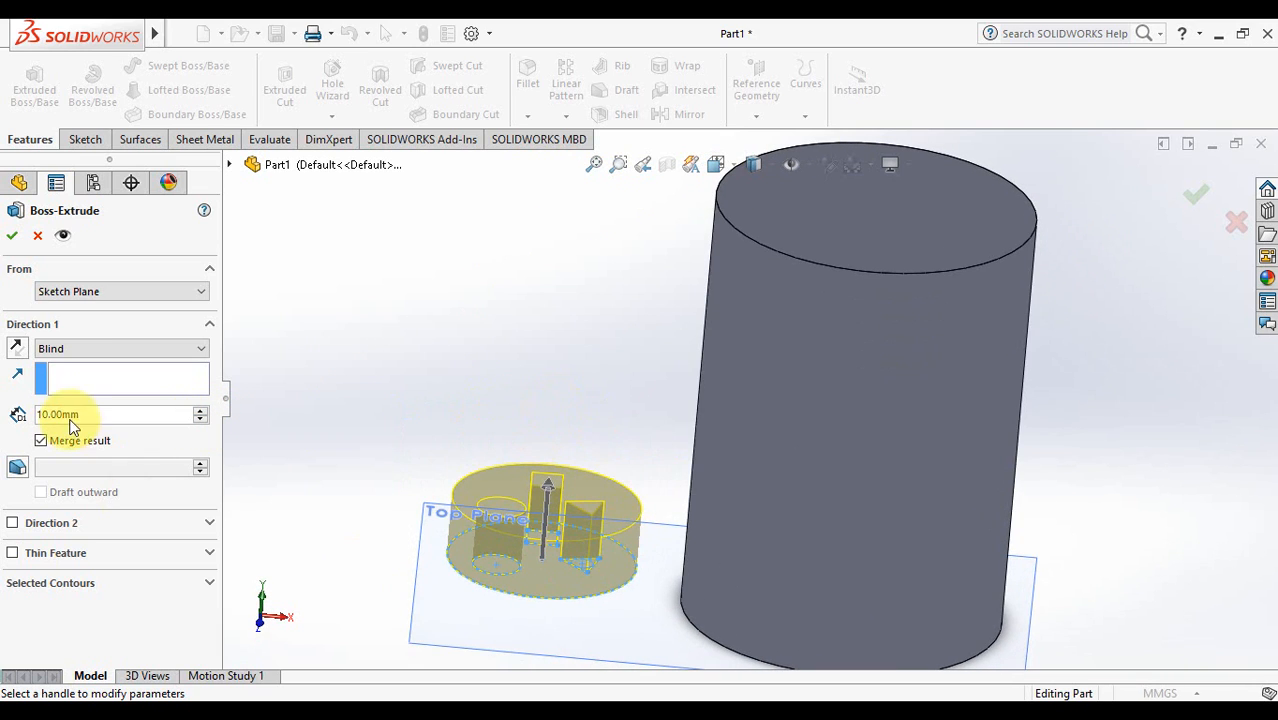
click(1195, 197)
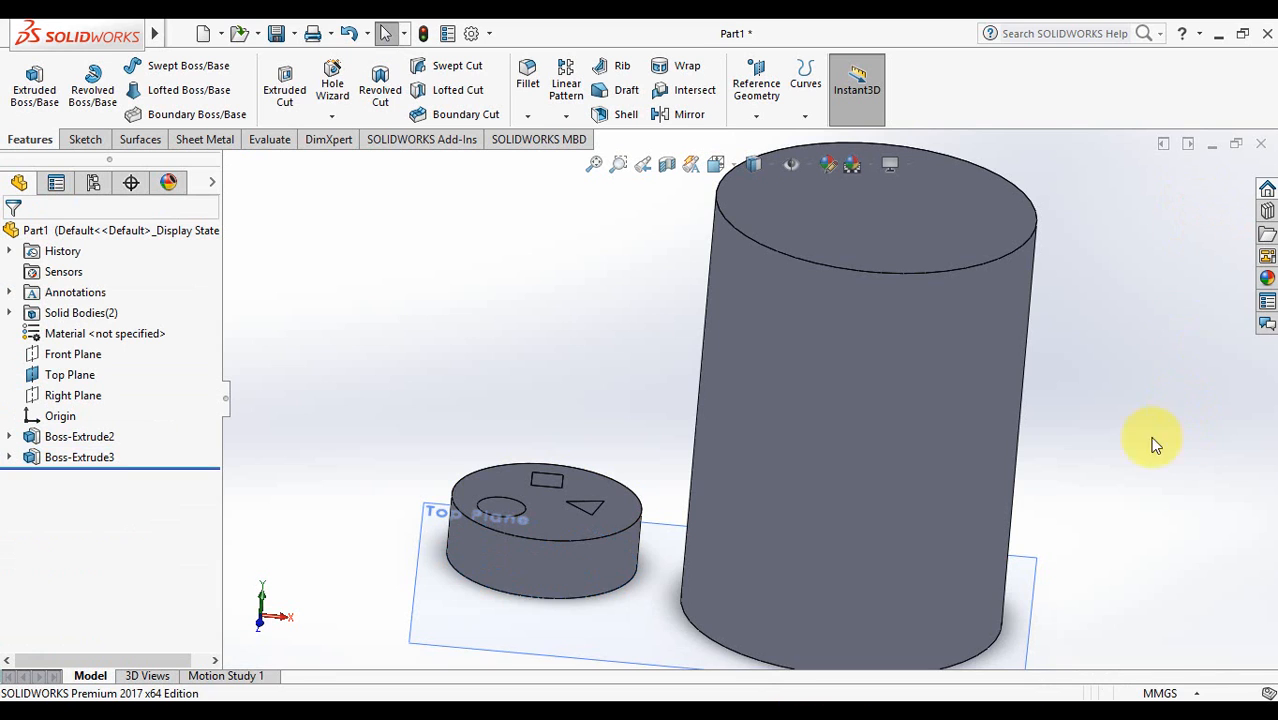
- Return to the Top view of both solids and bring up the Sketch tools
middle_drag(669, 435, 614, 461)
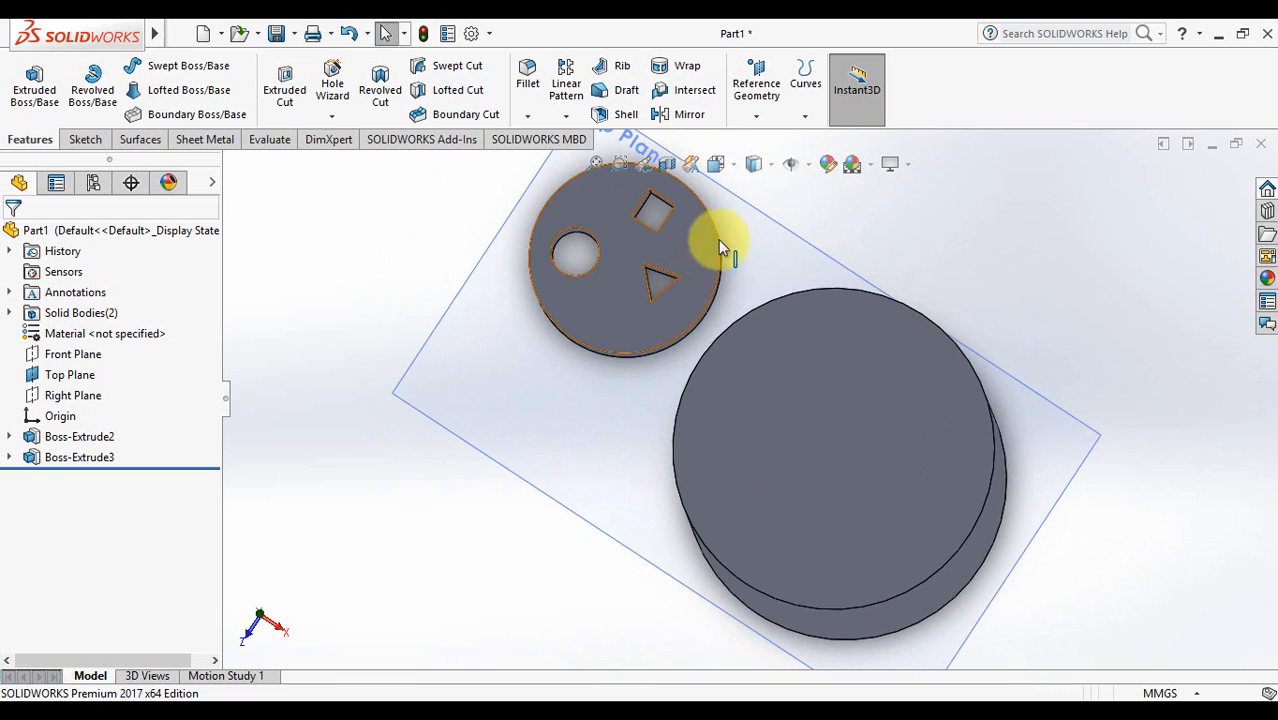
click(729, 164)
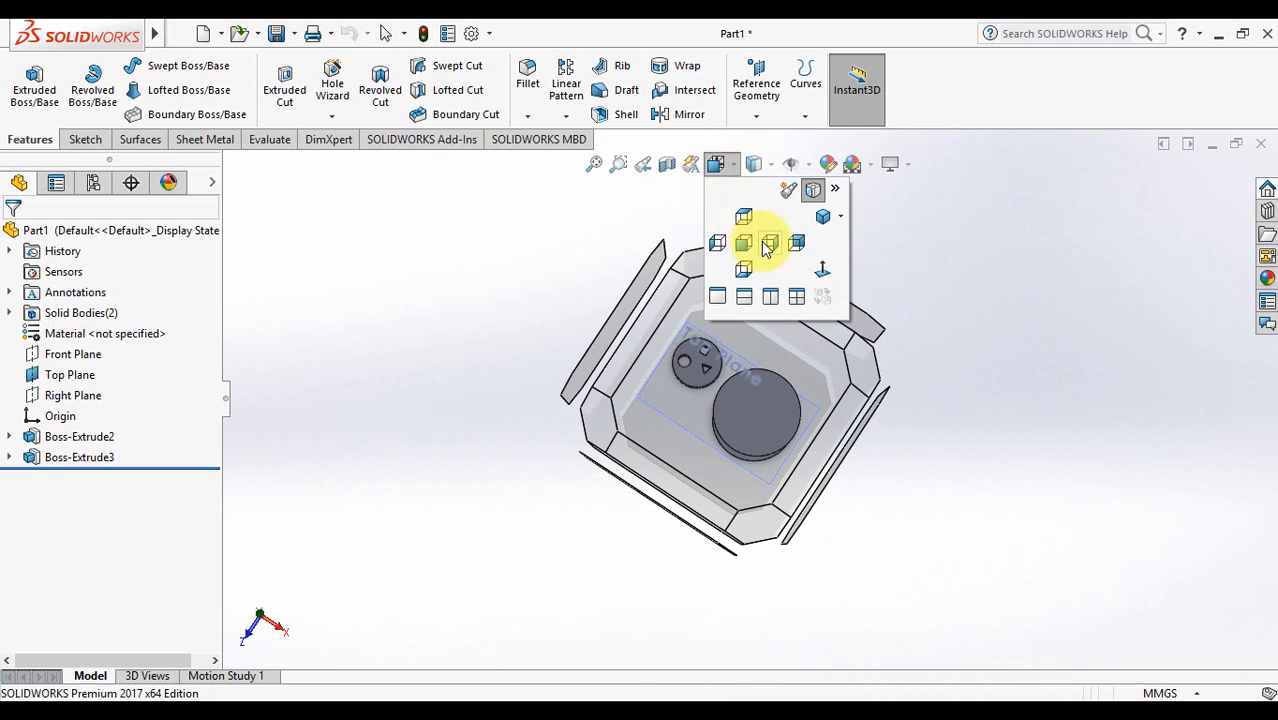
click(748, 215)
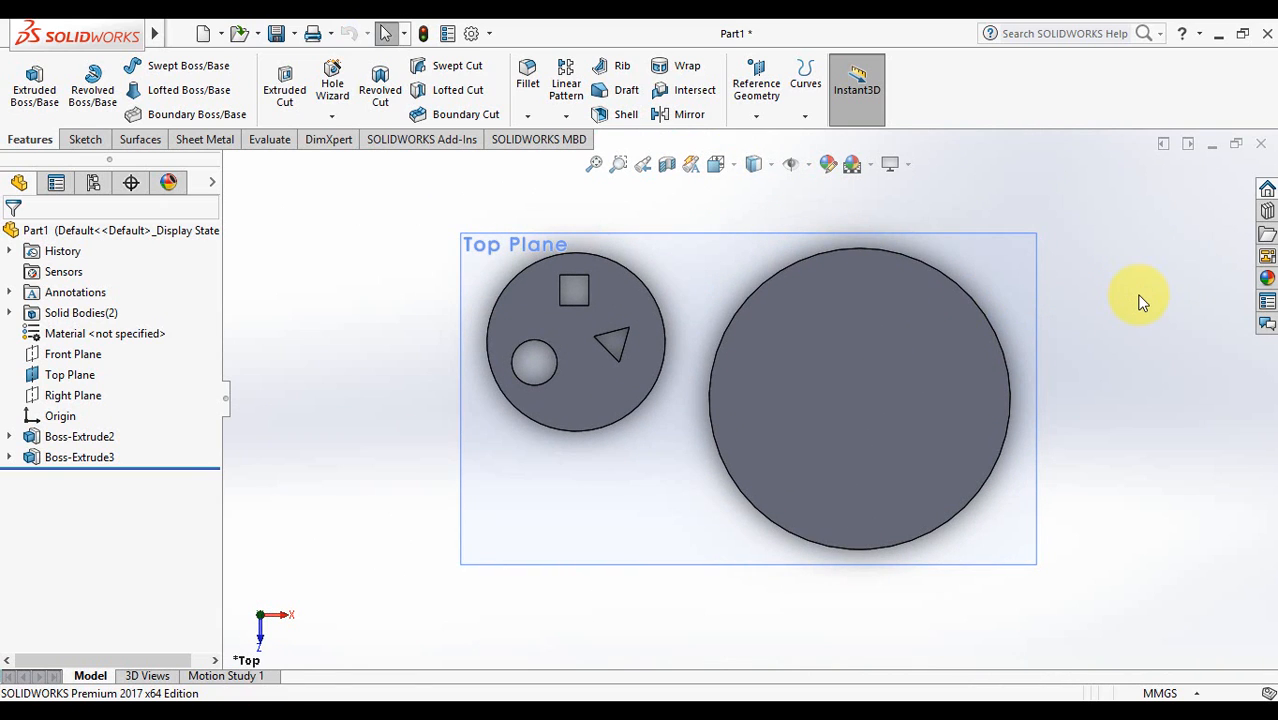
click(74, 139)
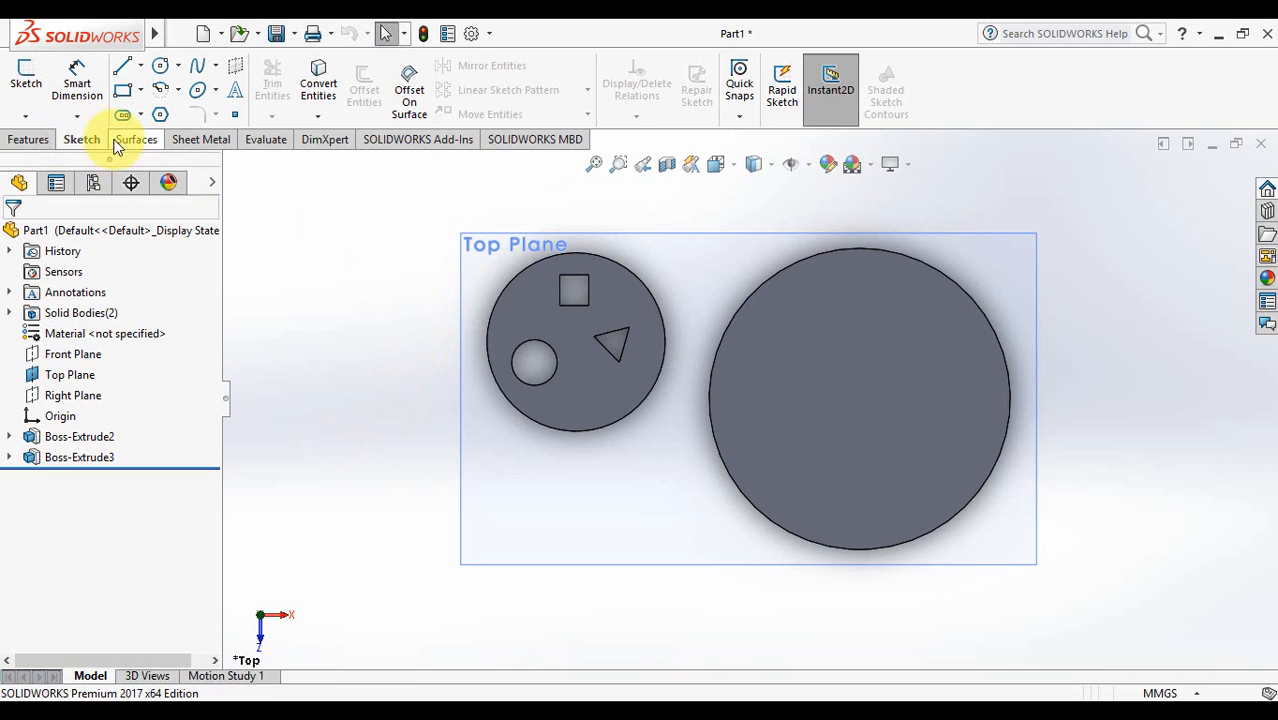
- Sketch an open chain of slanted, horizontal and diagonal lines on the Top Plane below the disc
click(122, 66)
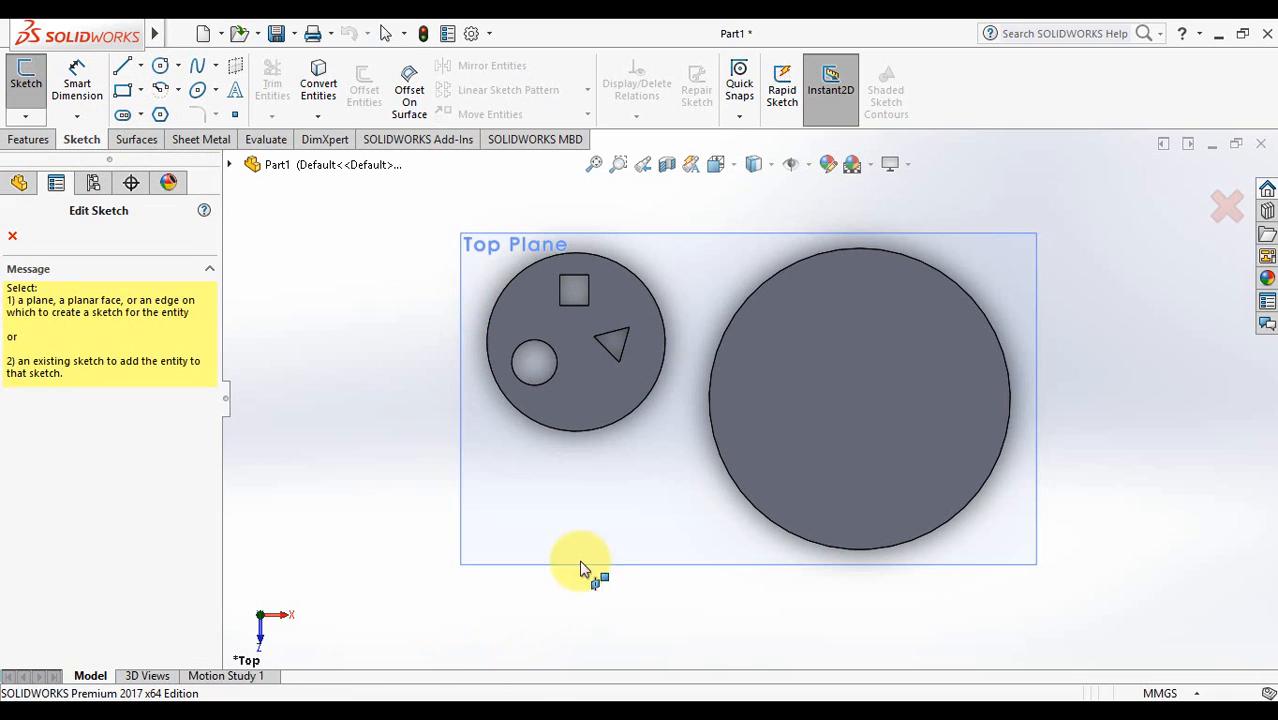
click(474, 256)
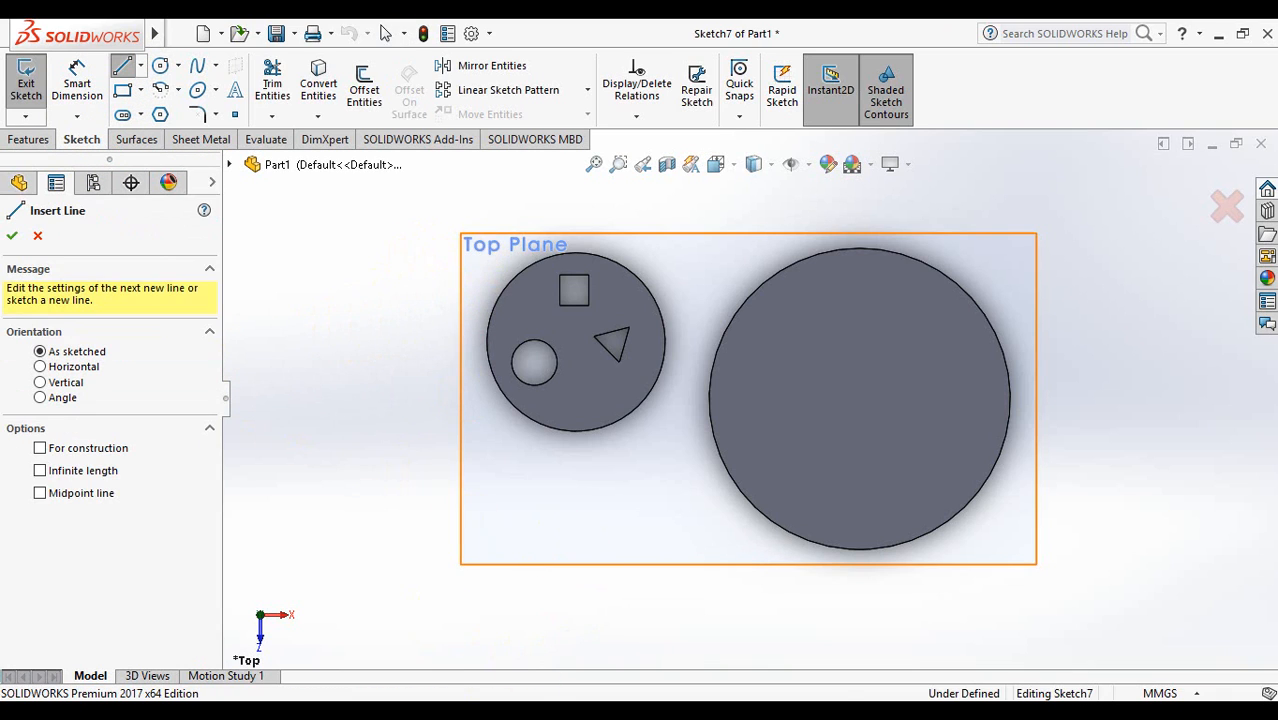
click(477, 472)
click(499, 532)
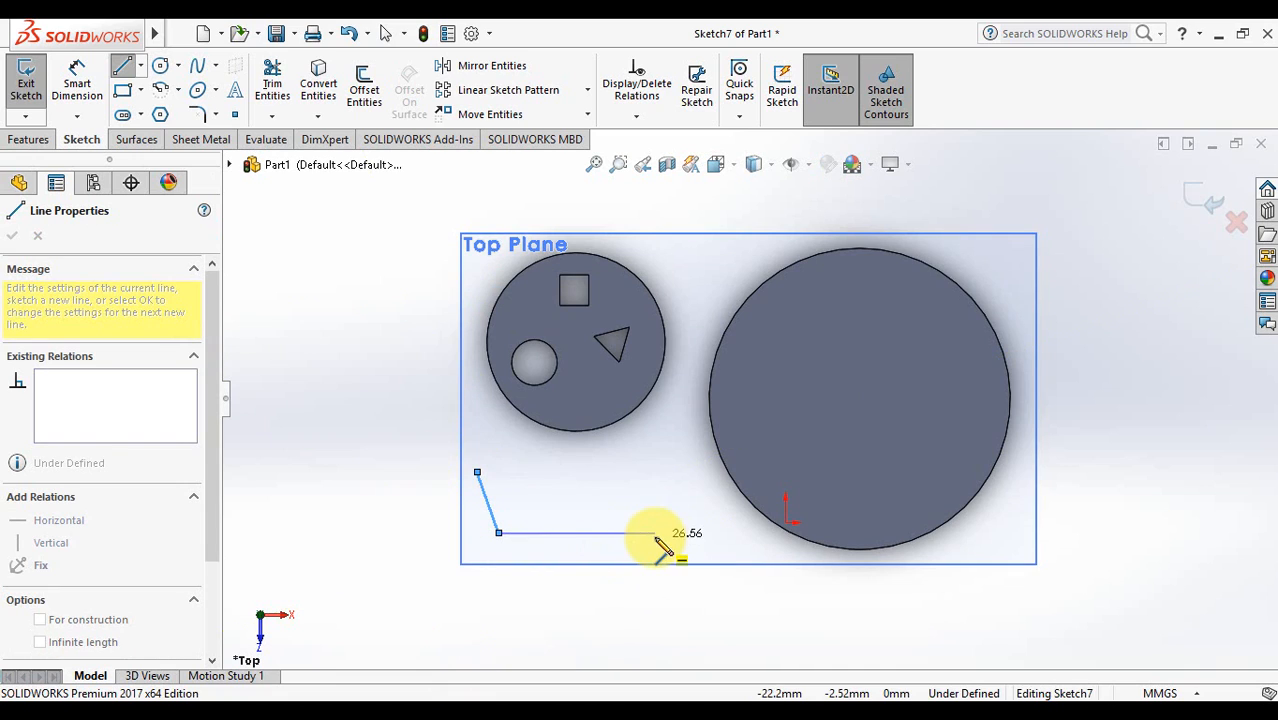
click(655, 532)
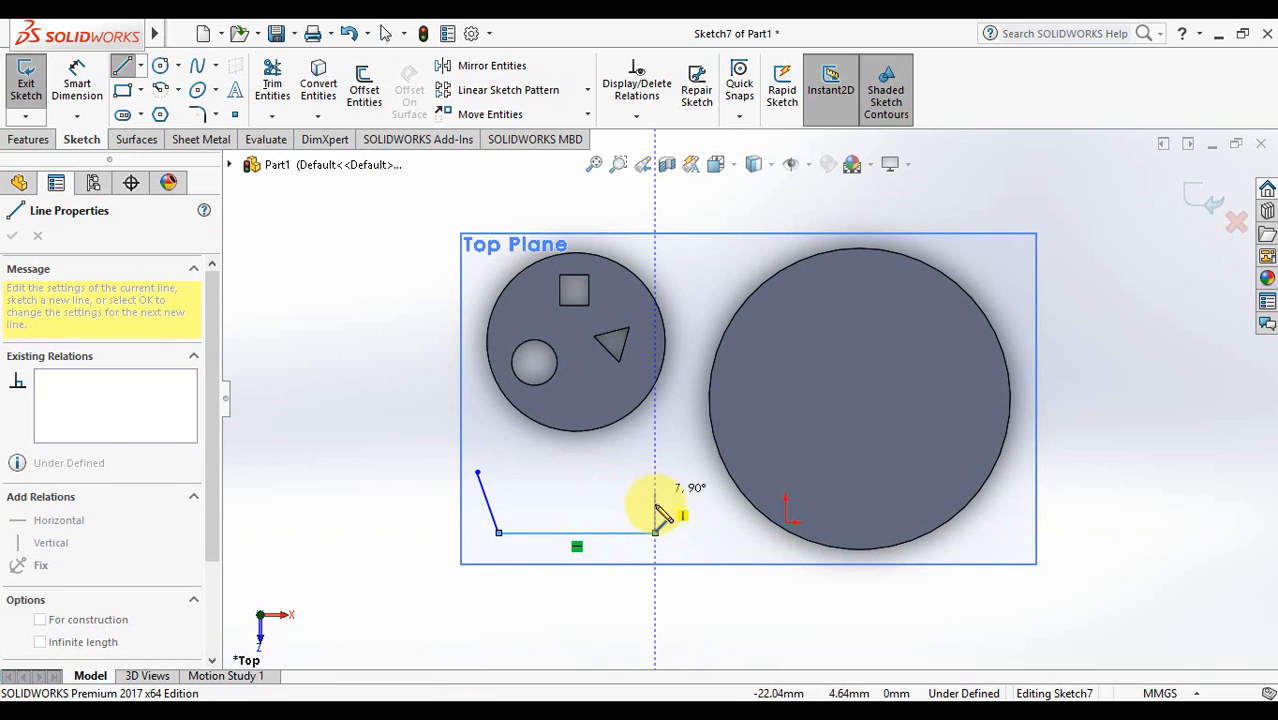
click(685, 502)
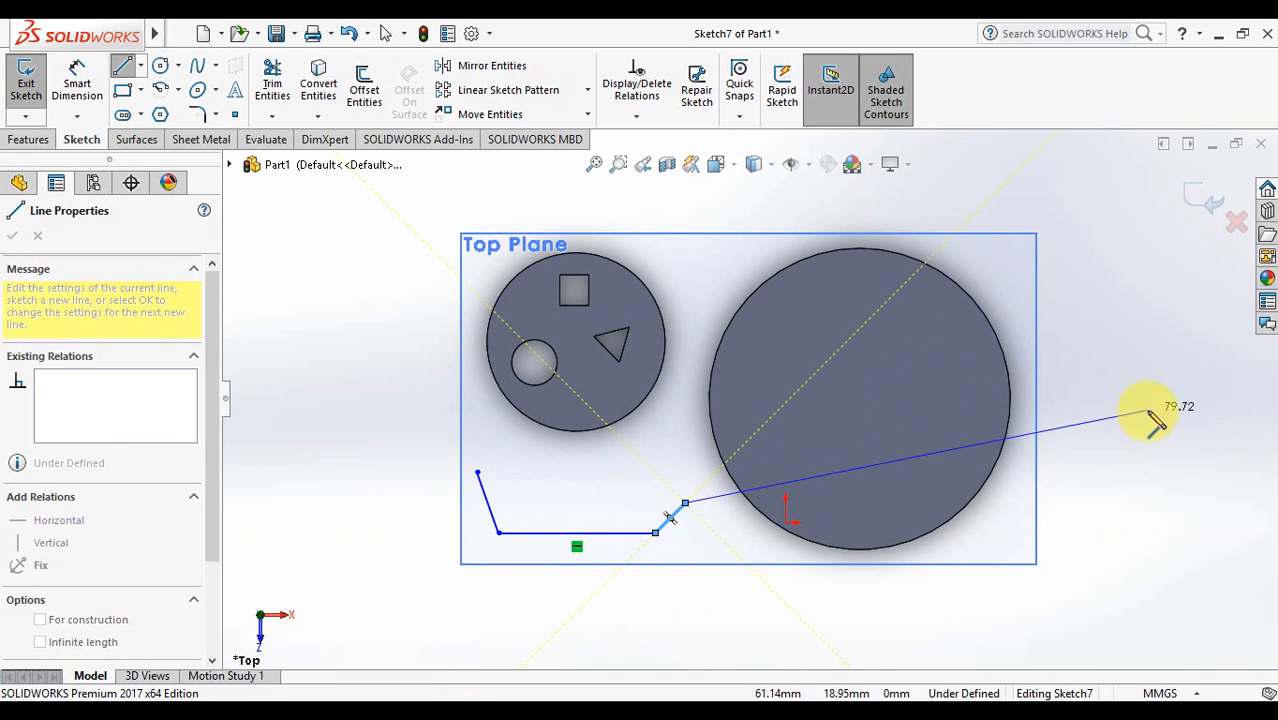
key(Escape)
key(Escape)
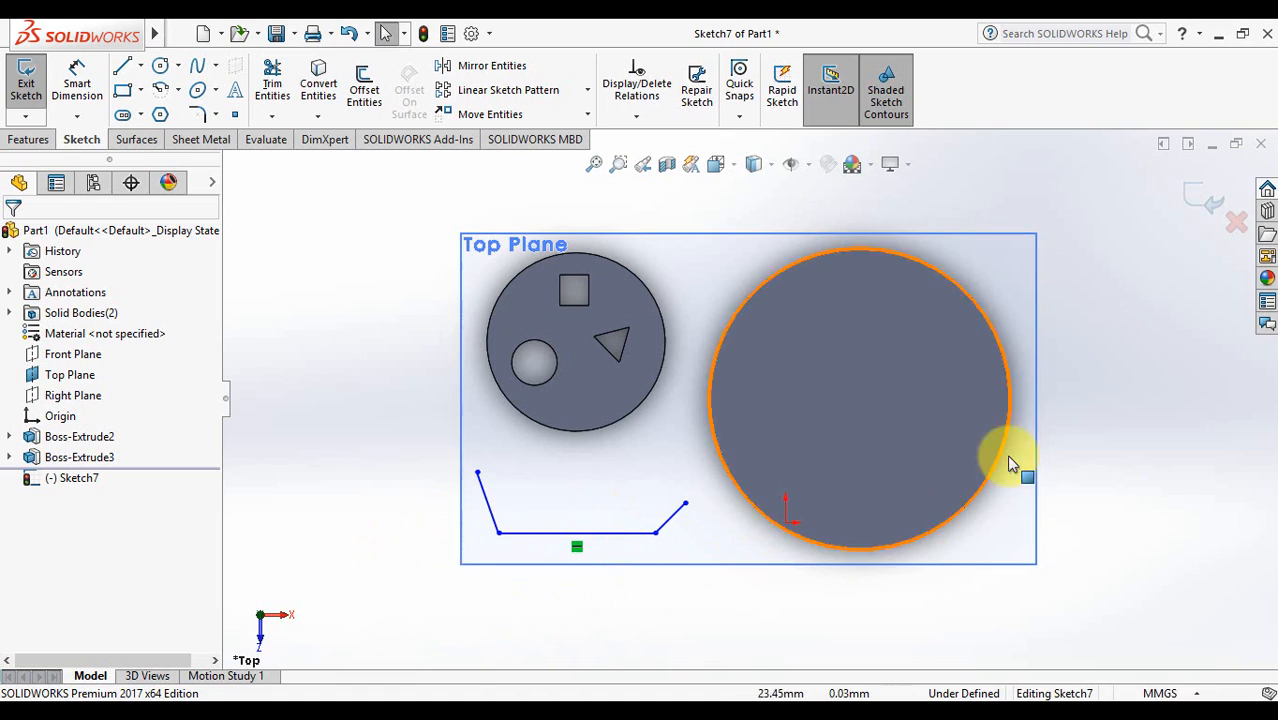
click(1201, 197)
- Attempt an extrusion of the open Sketch7 and cancel it
click(22, 142)
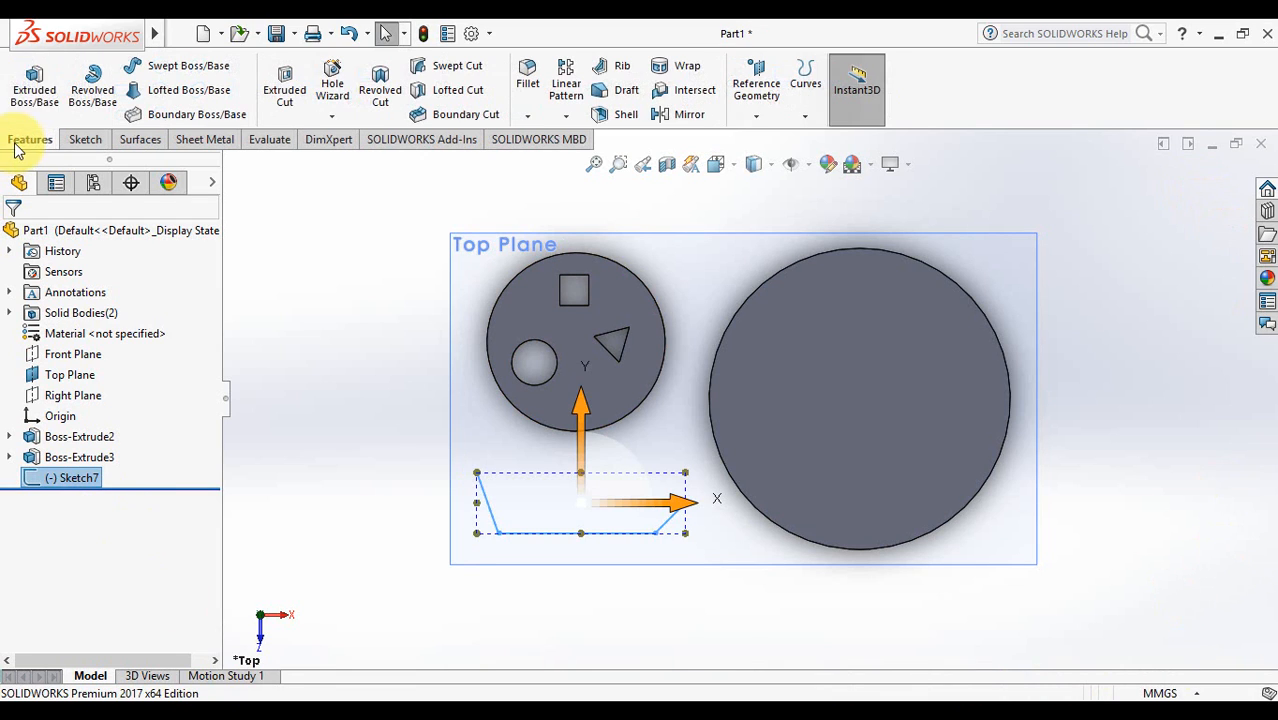
click(33, 92)
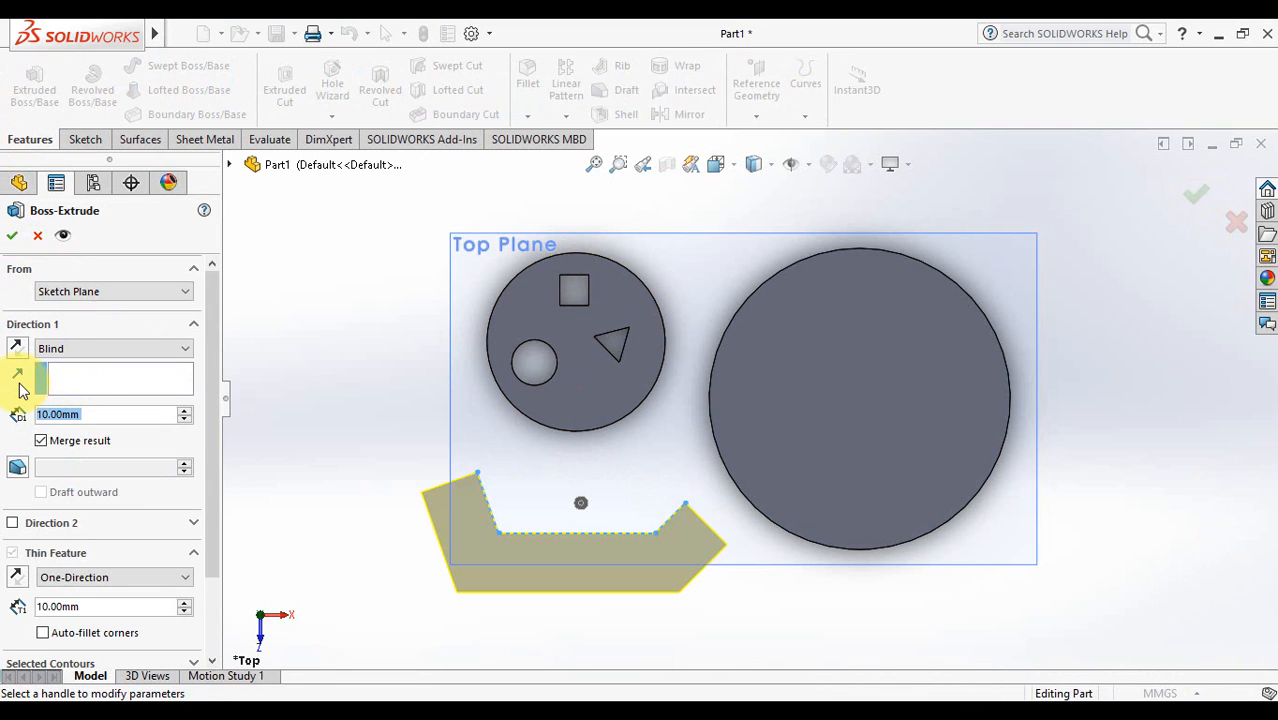
mouse_move(698, 626)
middle_down()
mouse_move(690, 506)
mouse_move(693, 650)
mouse_move(693, 633)
middle_up()
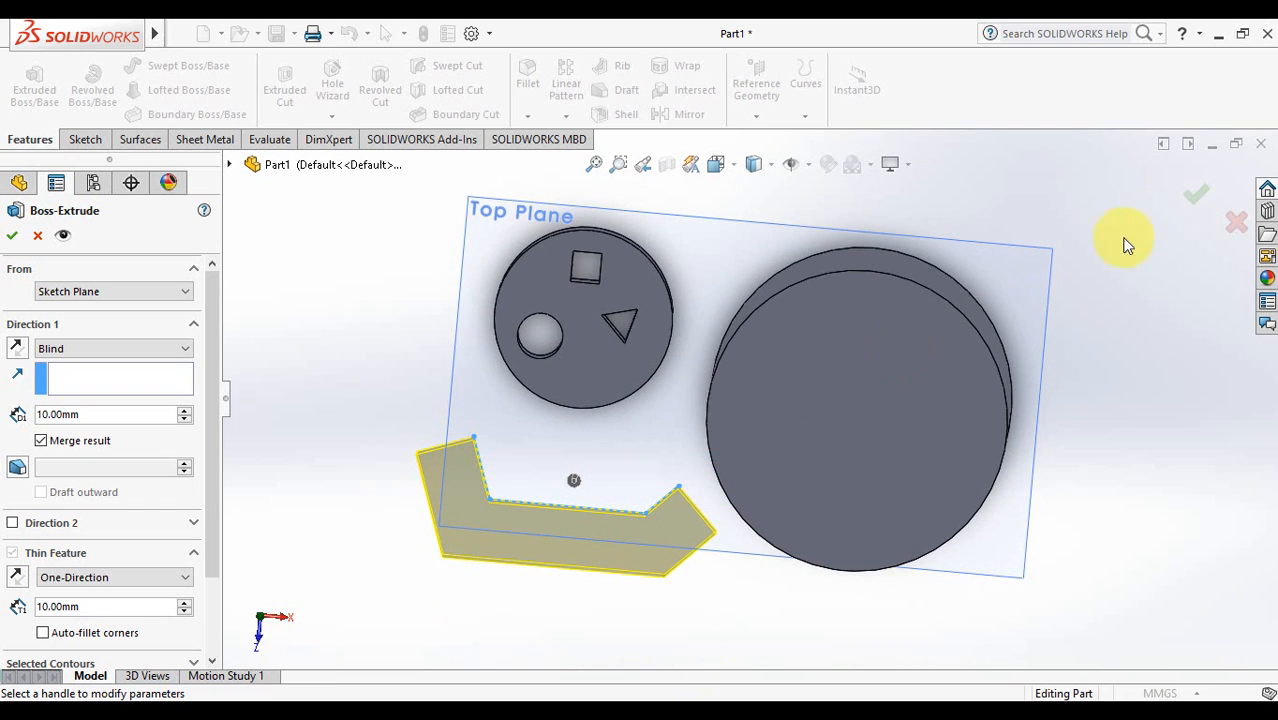
click(1237, 222)
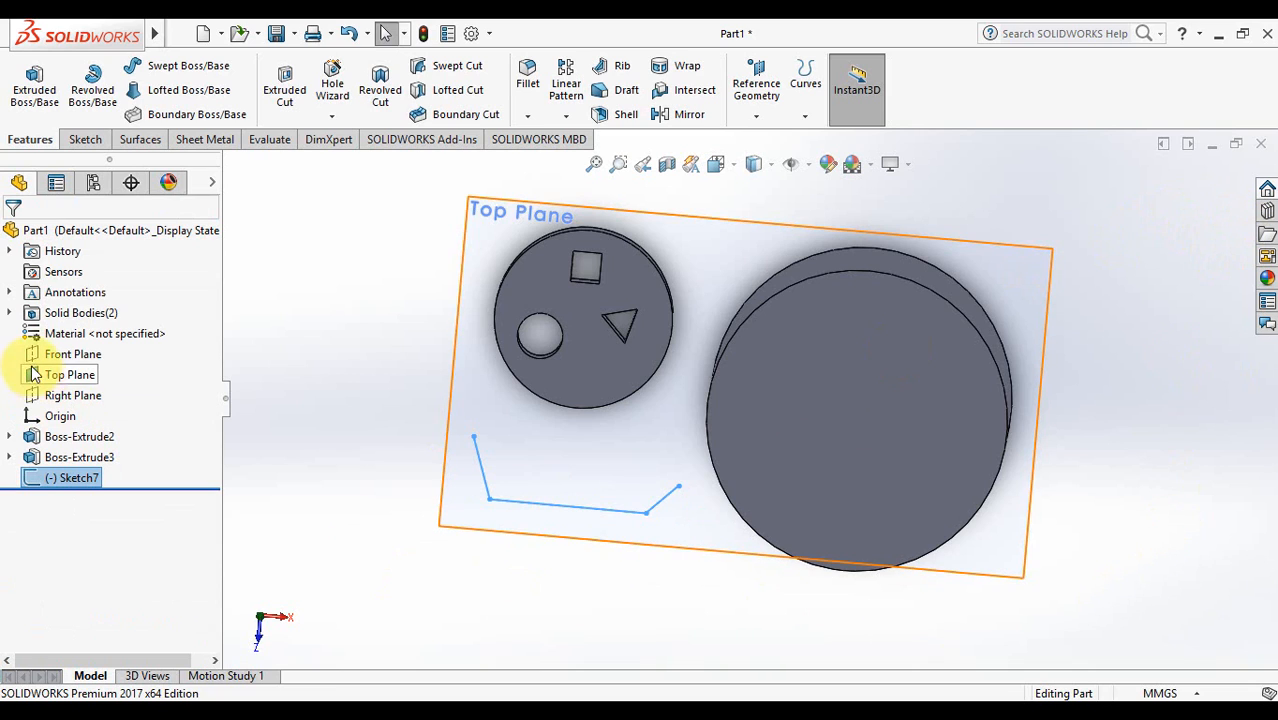
- Edit Sketch7 and add a line closing the outline into a four-sided shape
right_click(55, 479)
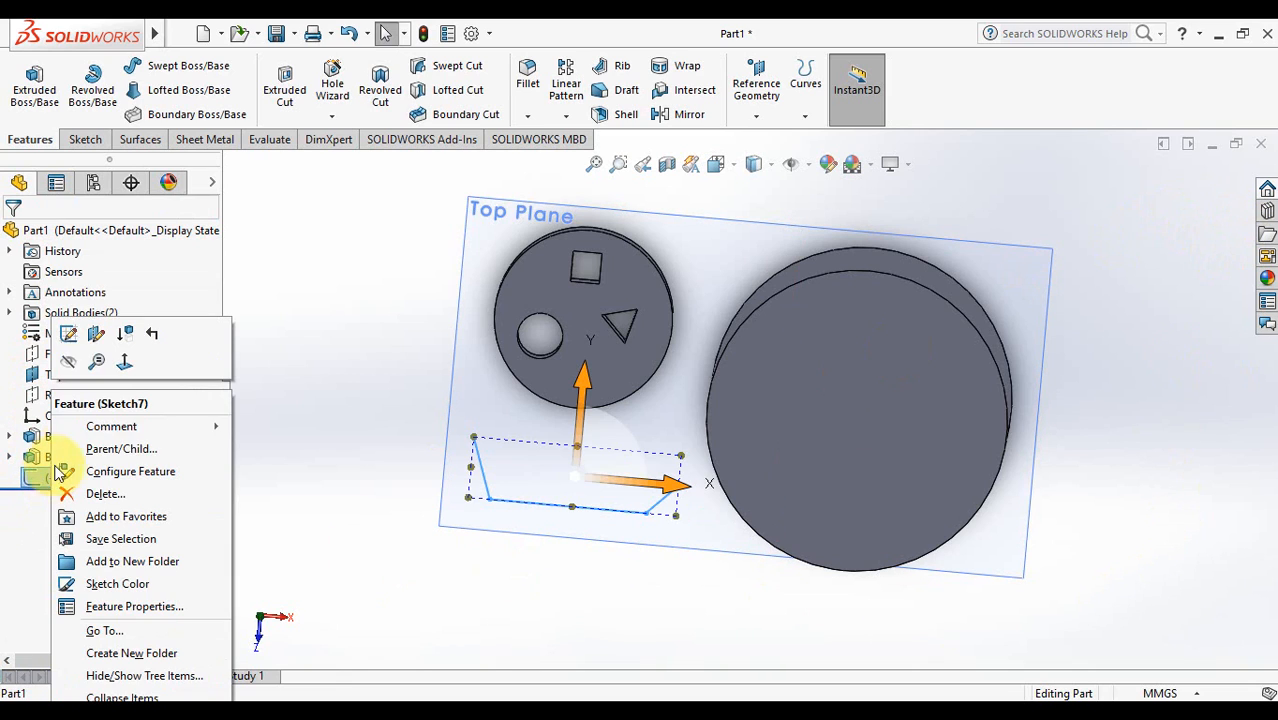
click(67, 336)
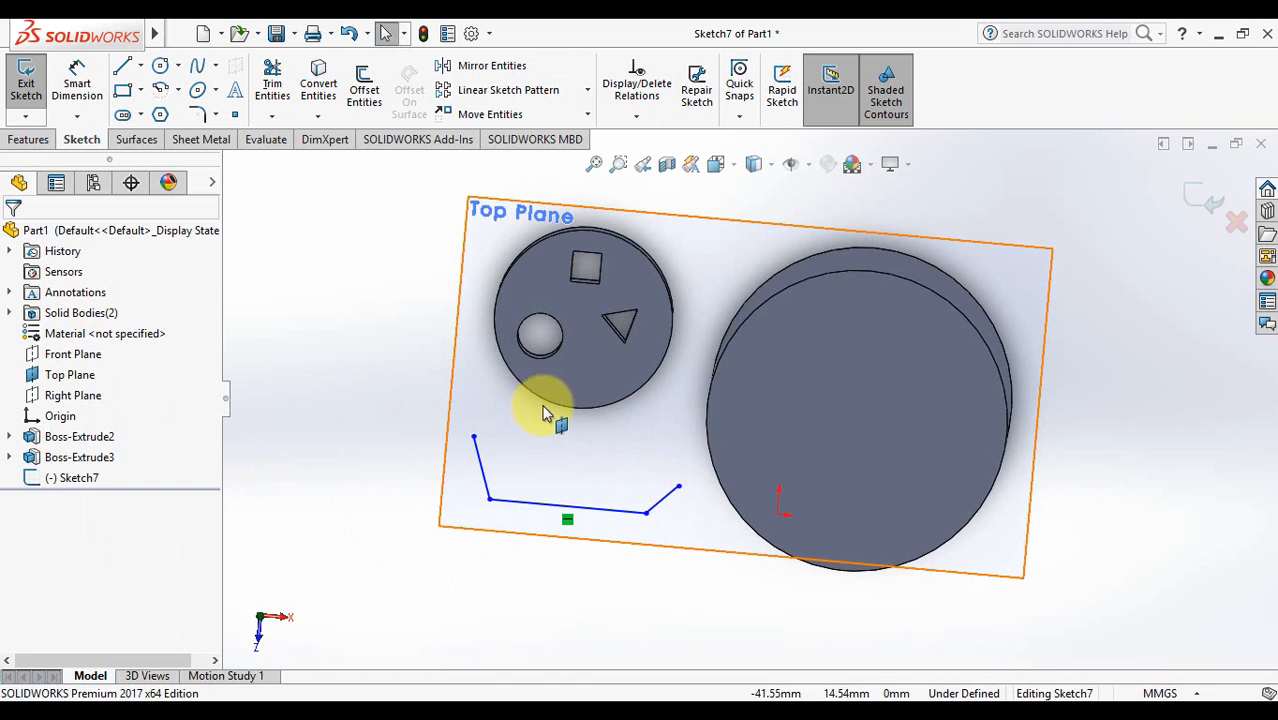
click(124, 68)
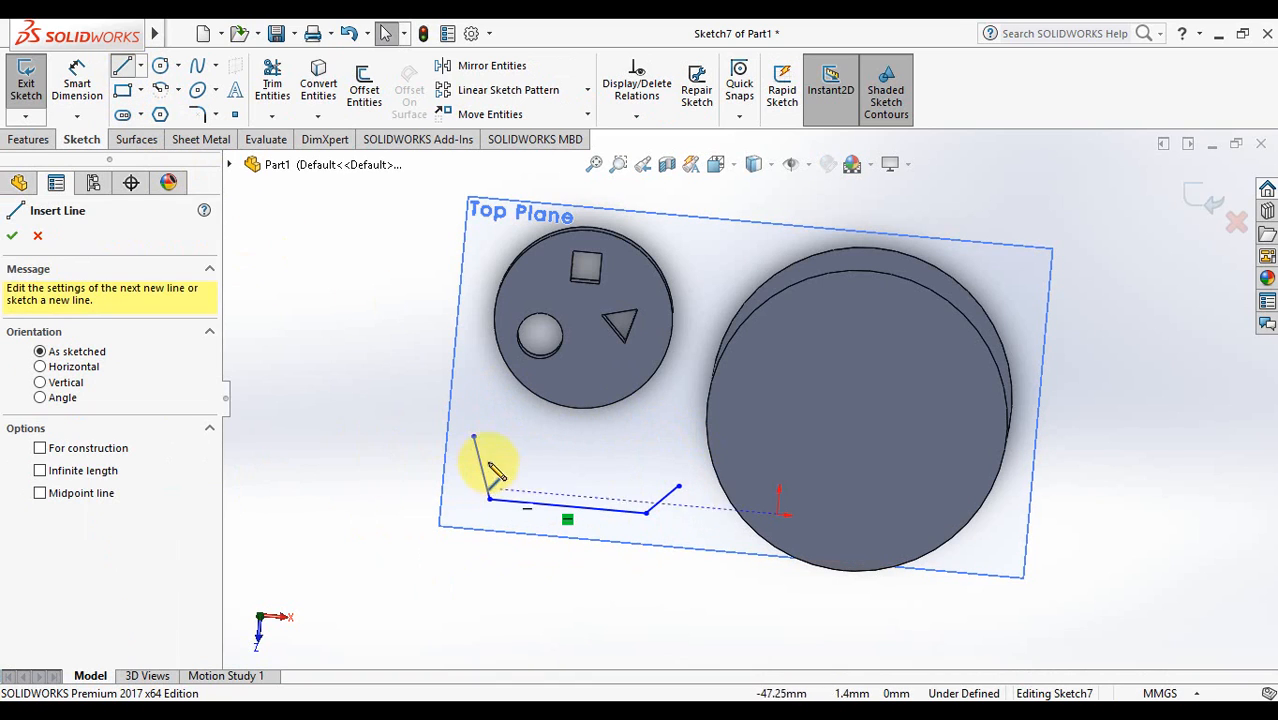
click(474, 437)
click(678, 486)
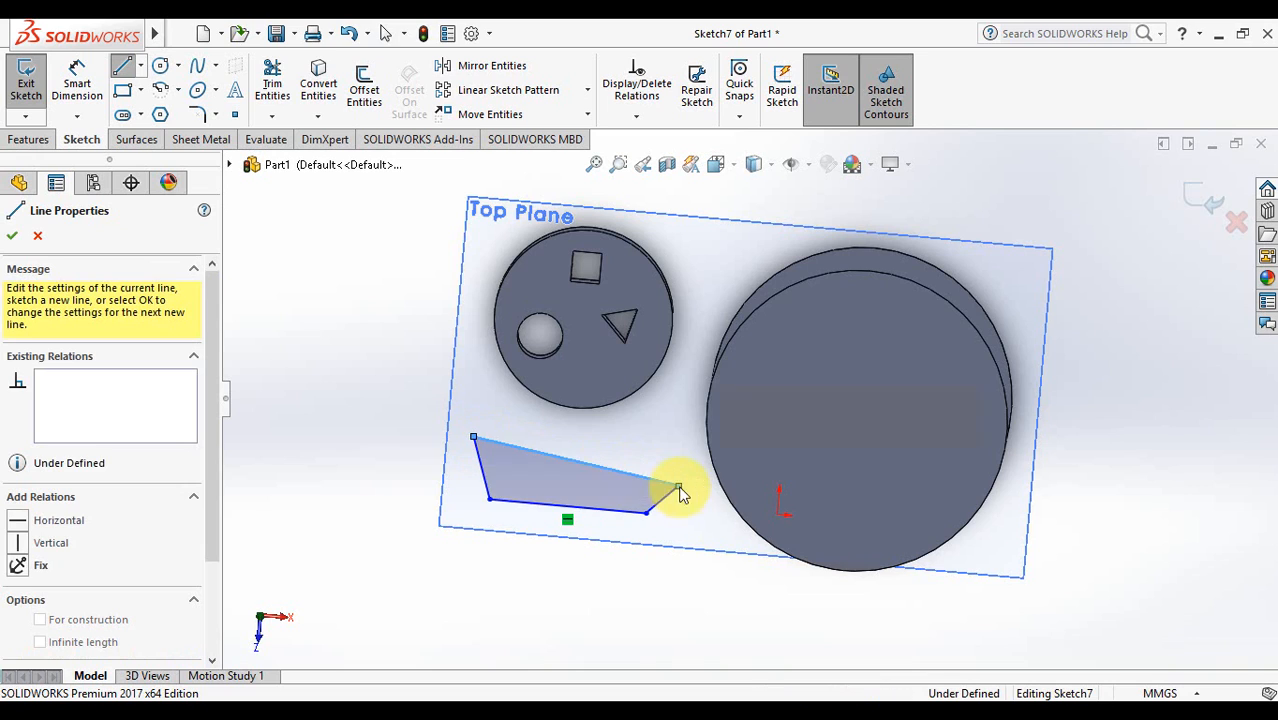
click(1210, 203)
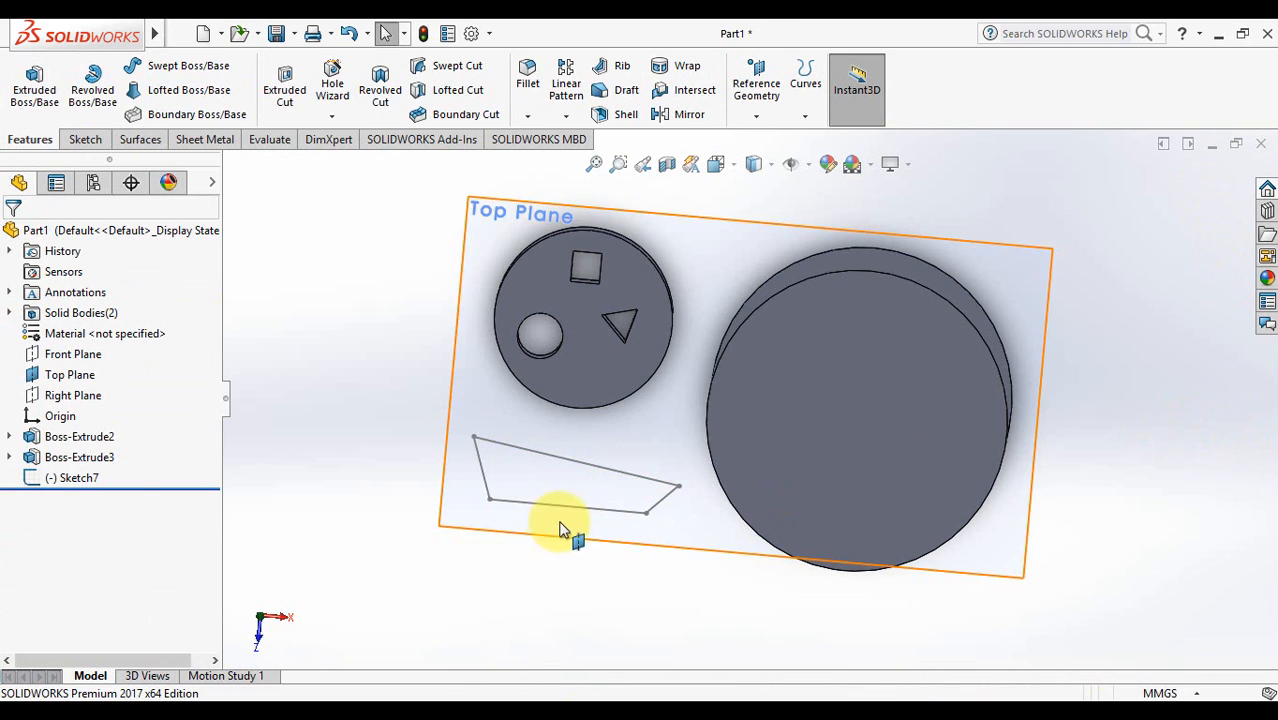
- Preview an extrusion of the closed Sketch7, then cancel it
click(60, 478)
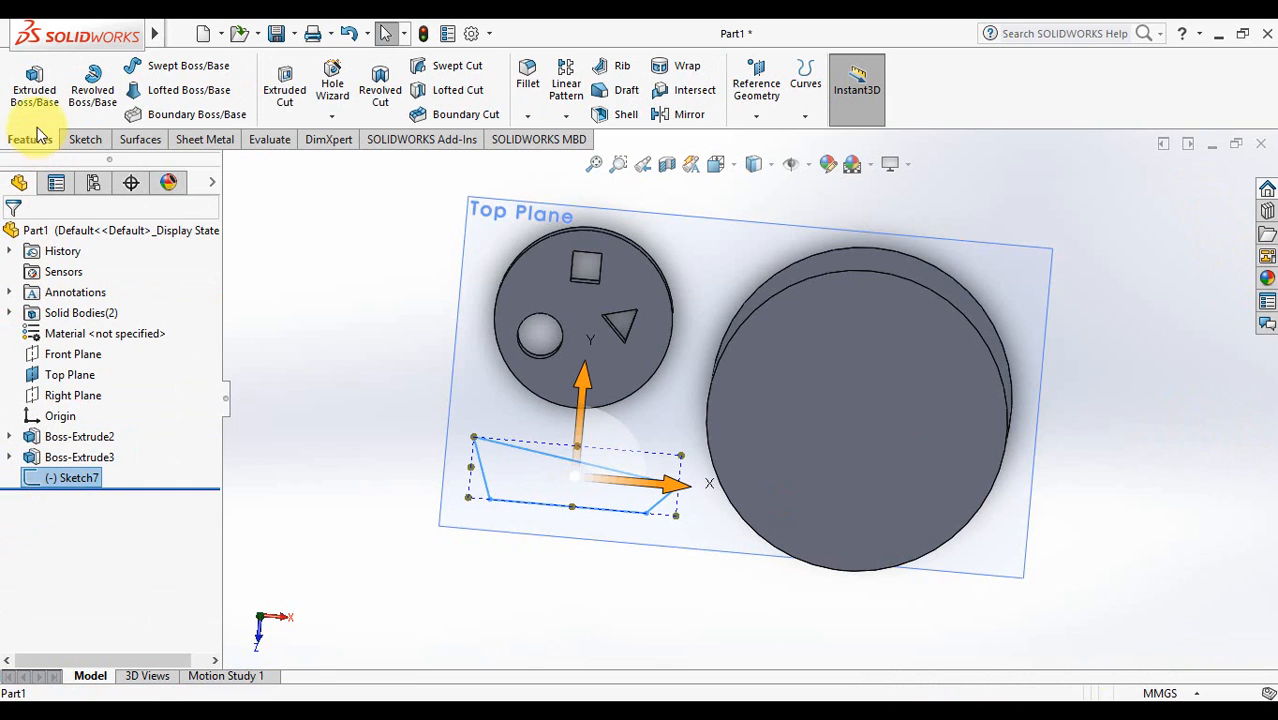
click(35, 95)
mouse_move(599, 551)
middle_down()
mouse_move(598, 400)
mouse_move(590, 468)
middle_up()
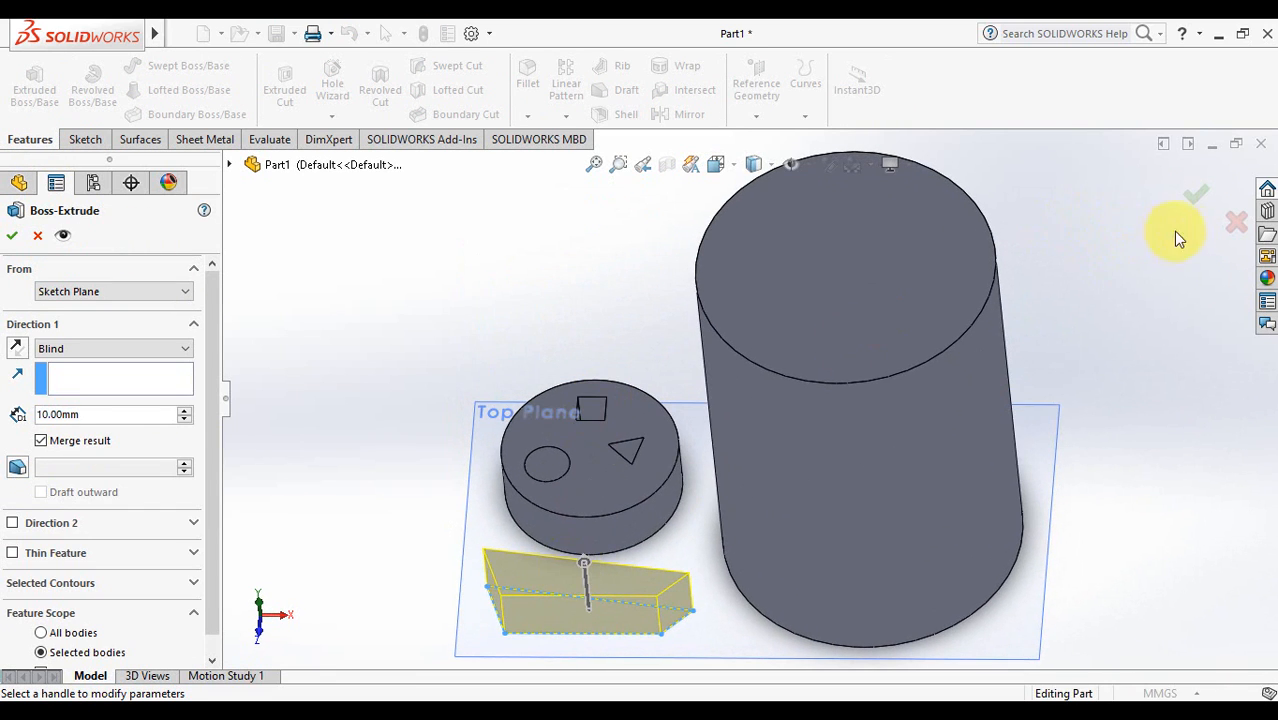
middle_drag(1053, 470, 1061, 613)
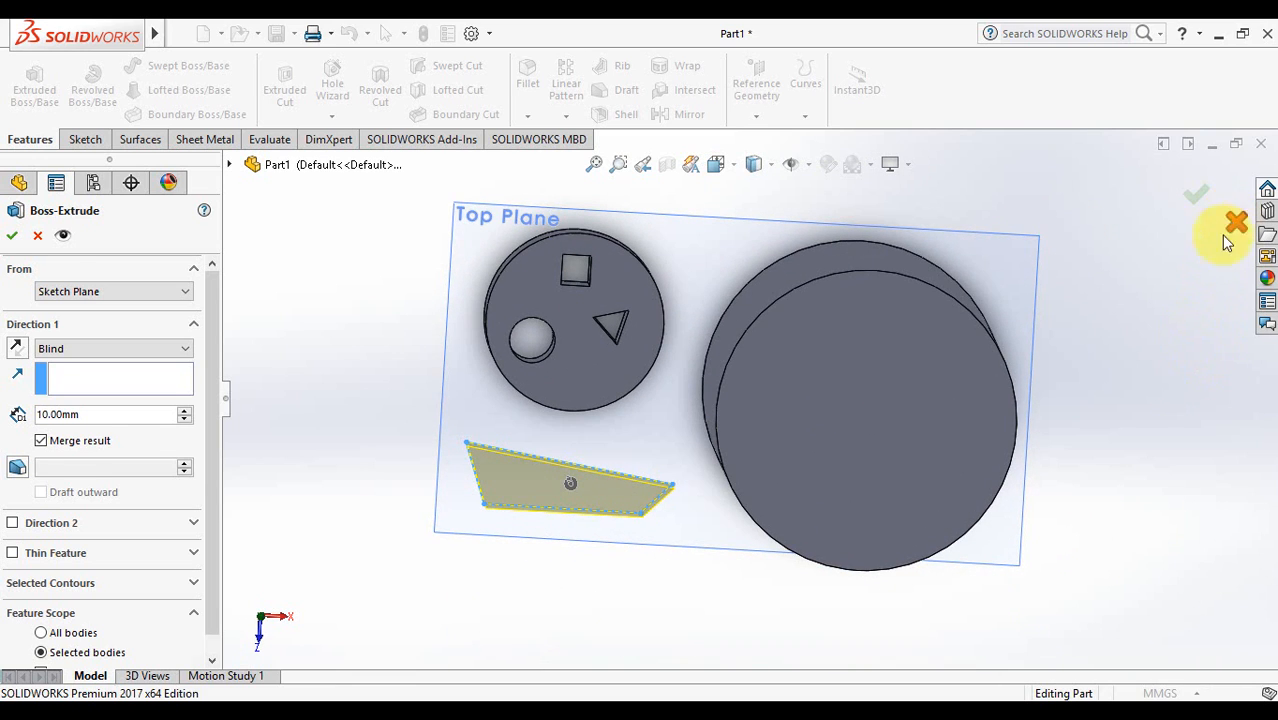
click(1230, 238)
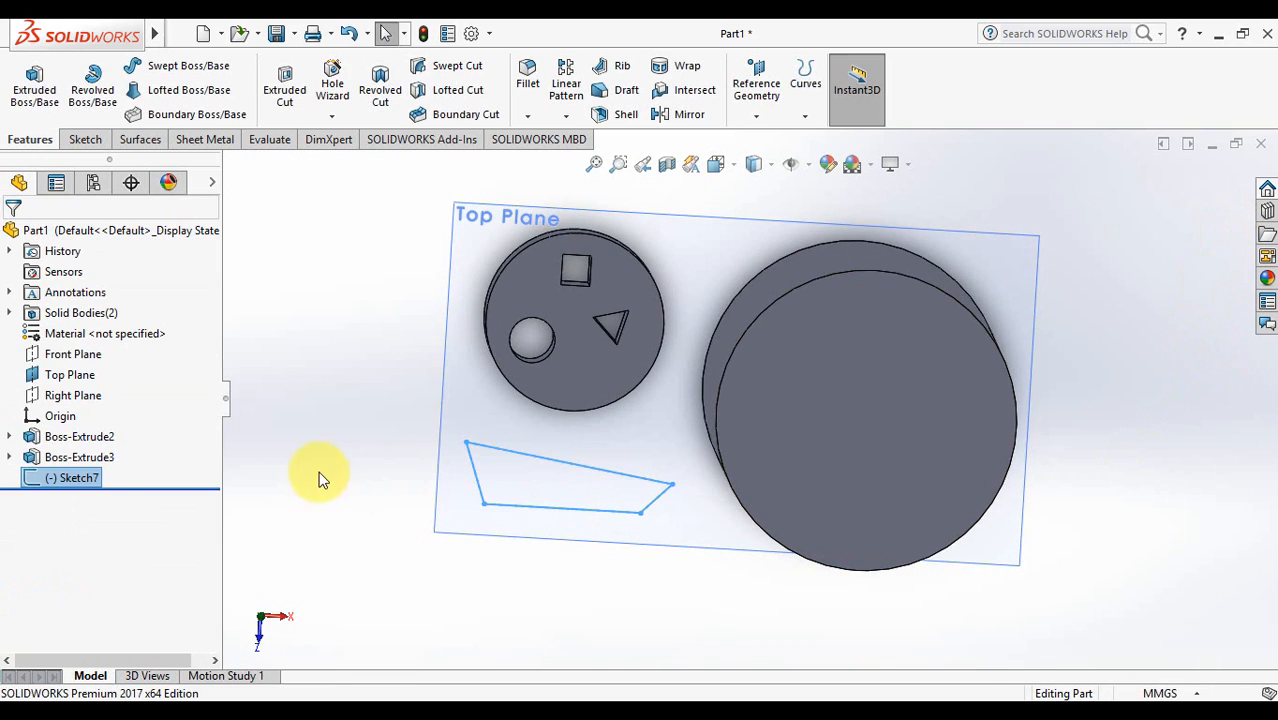
- Reopen Sketch7 and trim away the four lines of the old outline
right_click(84, 483)
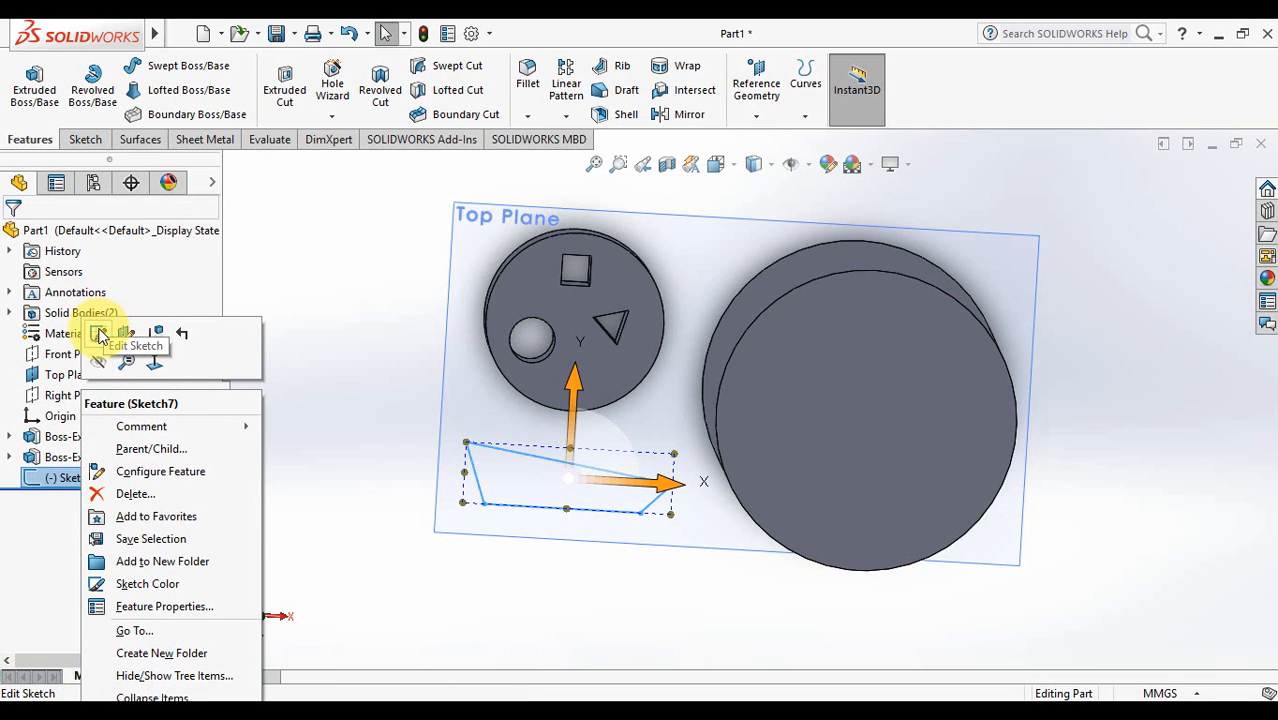
click(100, 336)
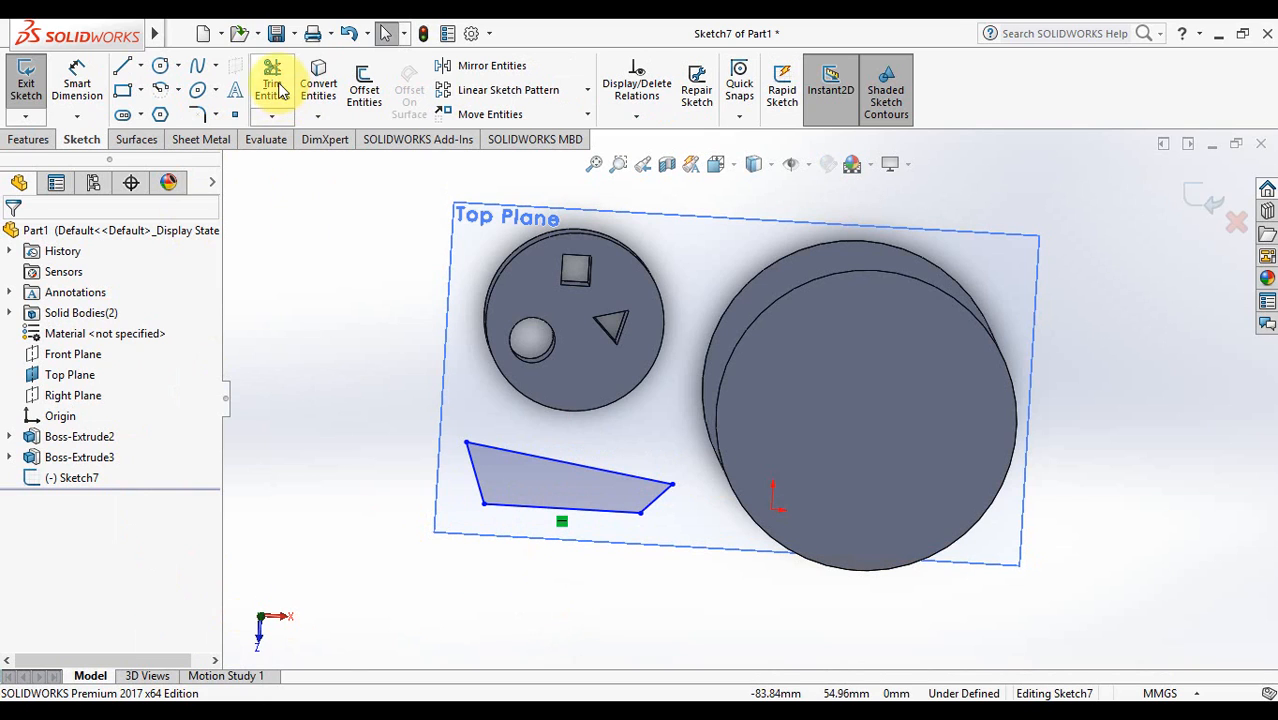
click(272, 85)
click(582, 468)
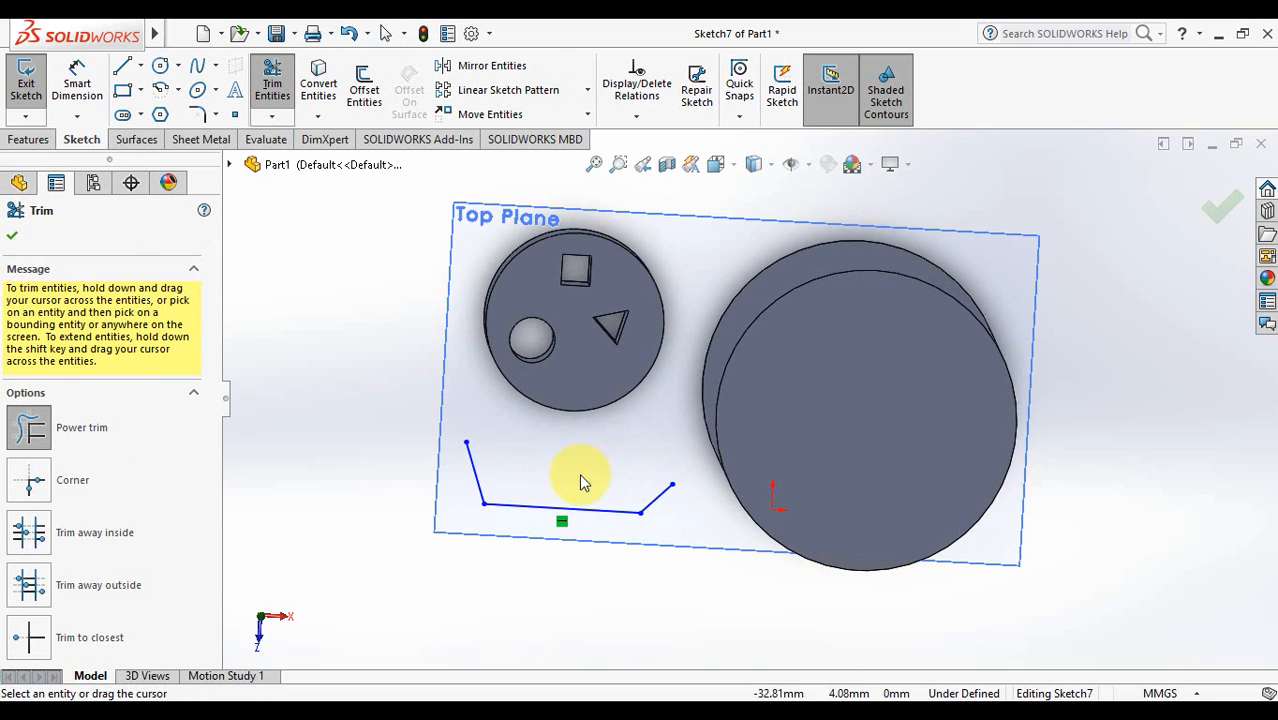
mouse_move(652, 511)
mouse_down()
mouse_move(522, 513)
mouse_move(479, 456)
mouse_move(496, 502)
mouse_up()
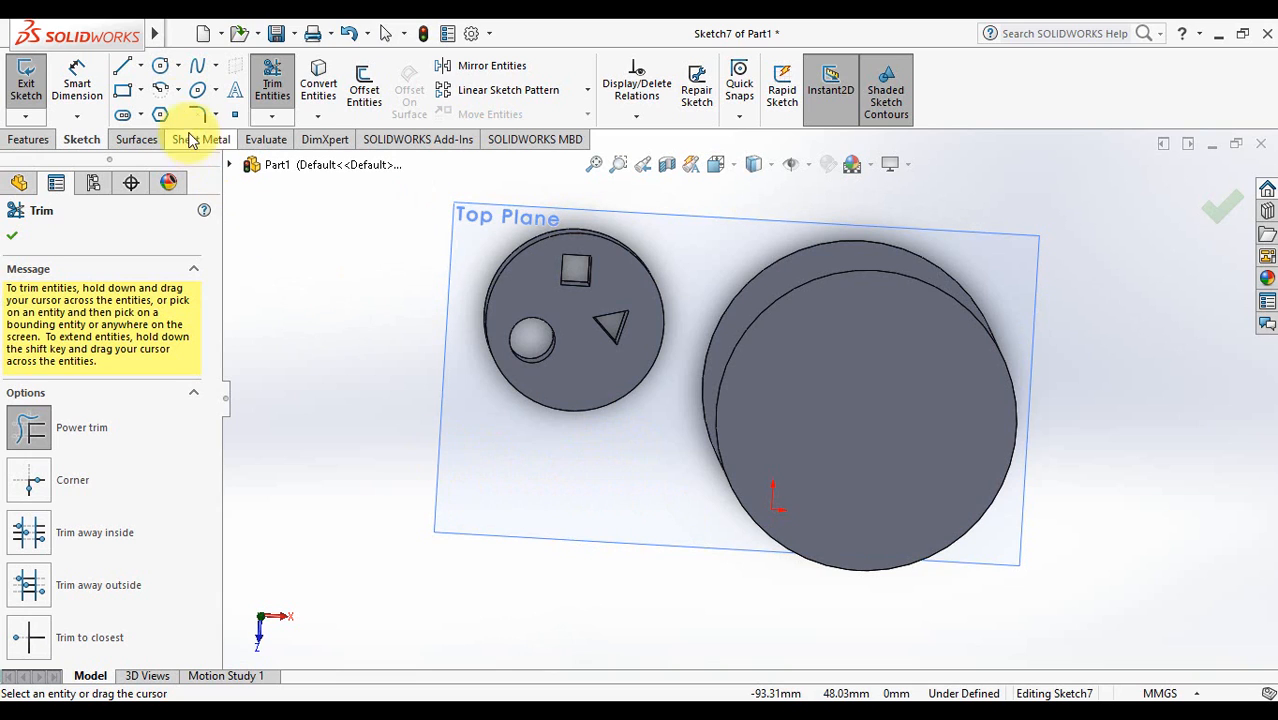
- Draw two wheel circles side by side near the bottom of the sketch
click(162, 65)
click(502, 500)
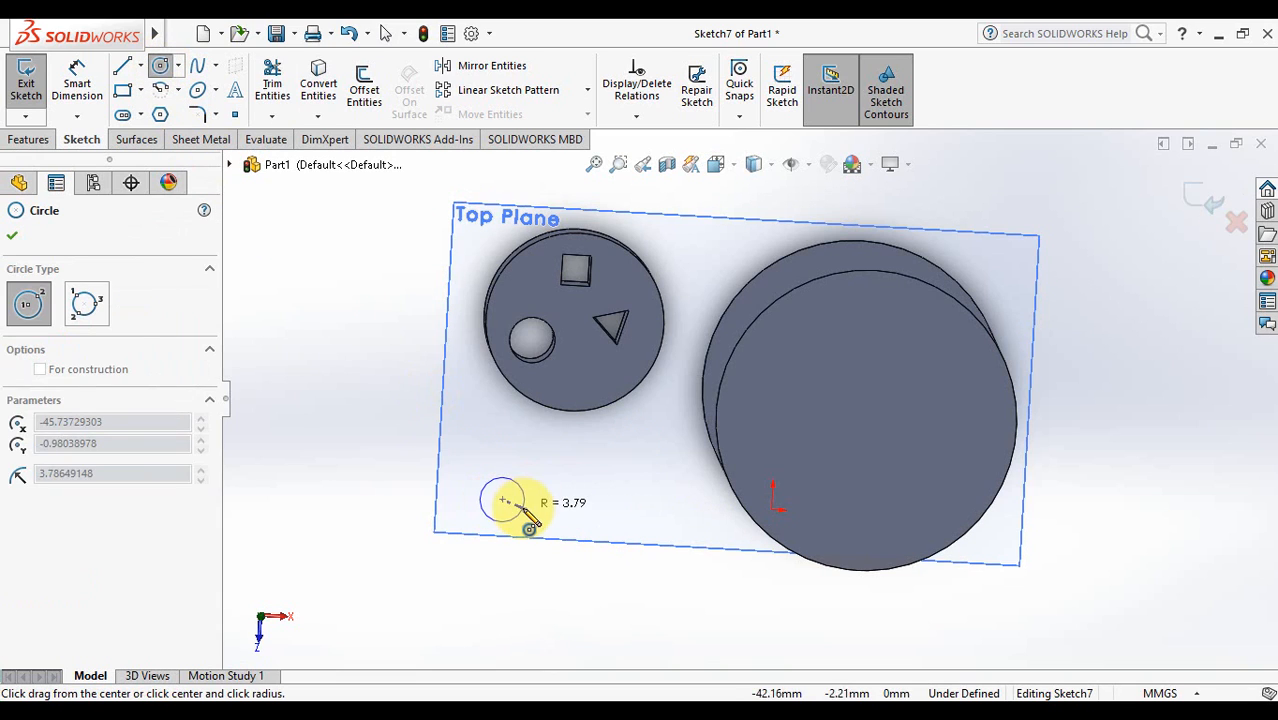
click(516, 511)
click(601, 505)
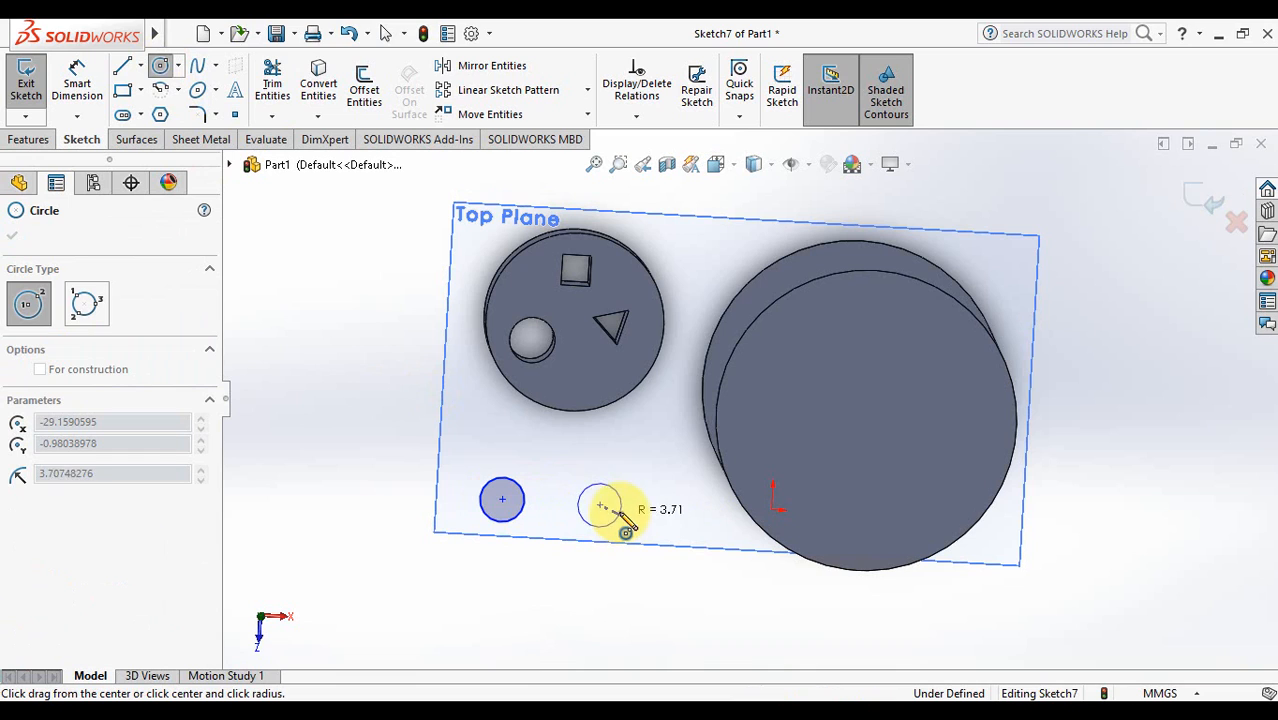
click(621, 516)
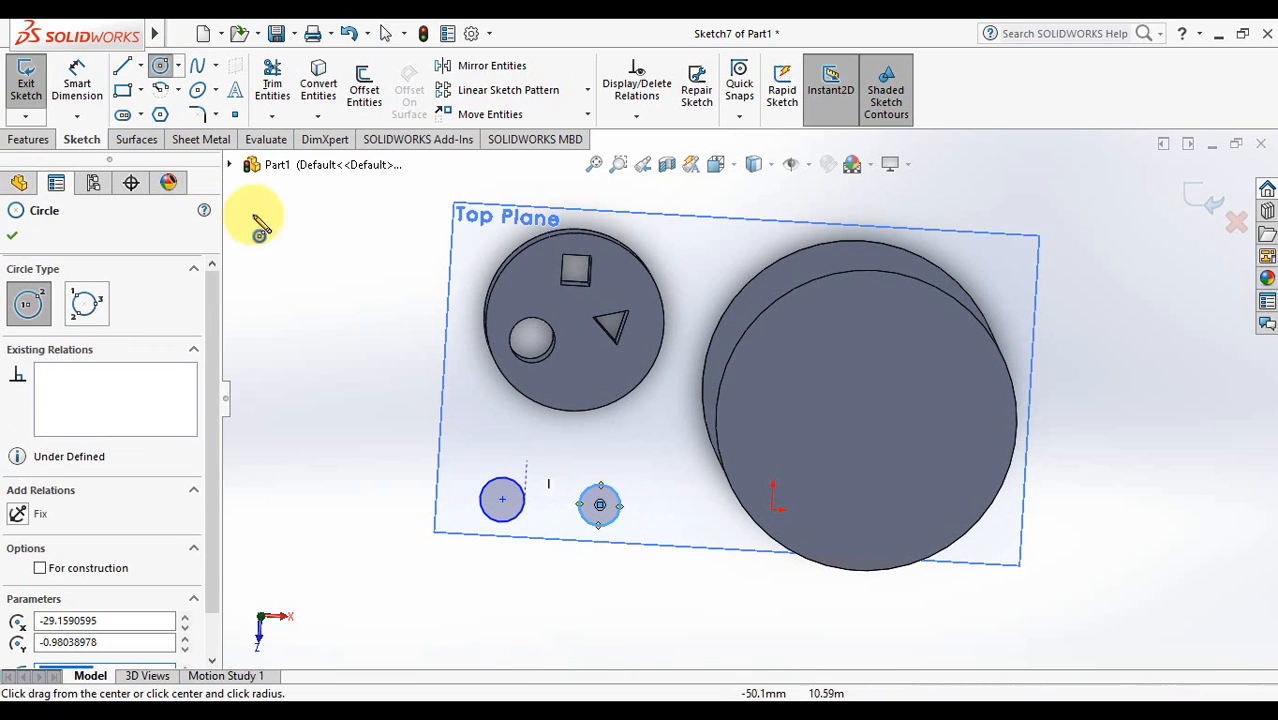
- Draw a corner rectangle car body enclosing both wheel circles
click(122, 66)
click(124, 92)
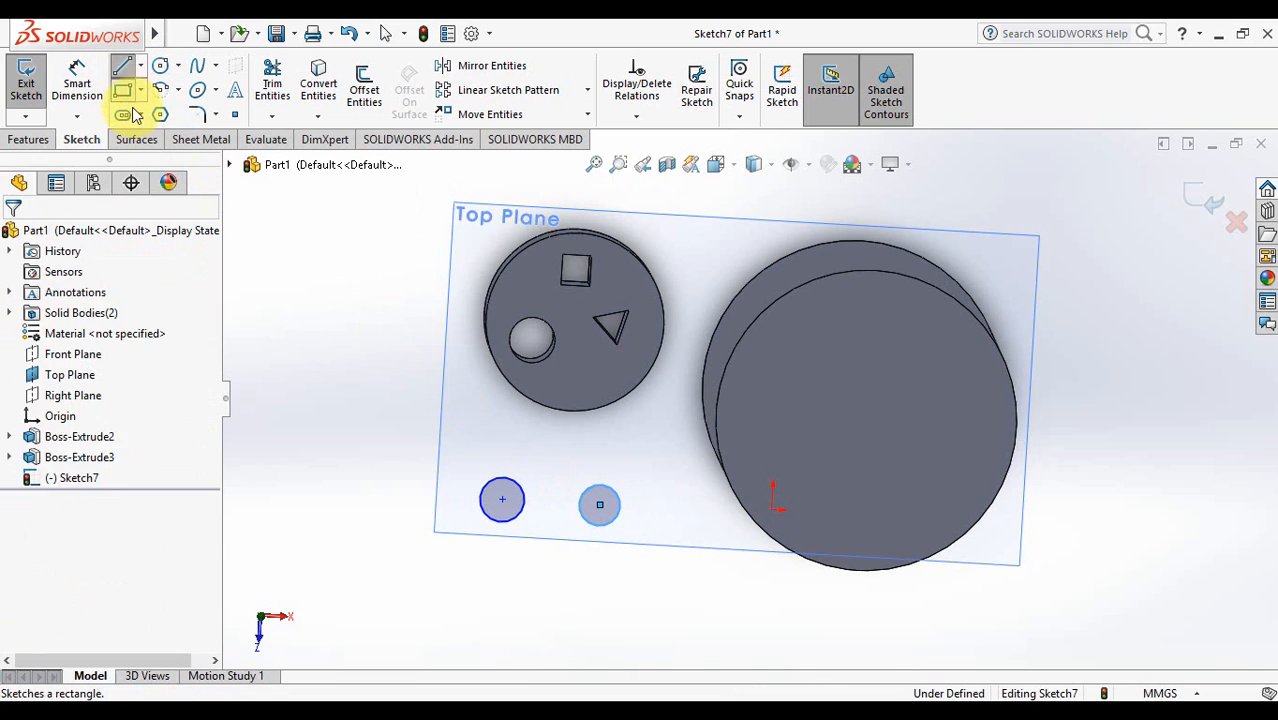
click(458, 459)
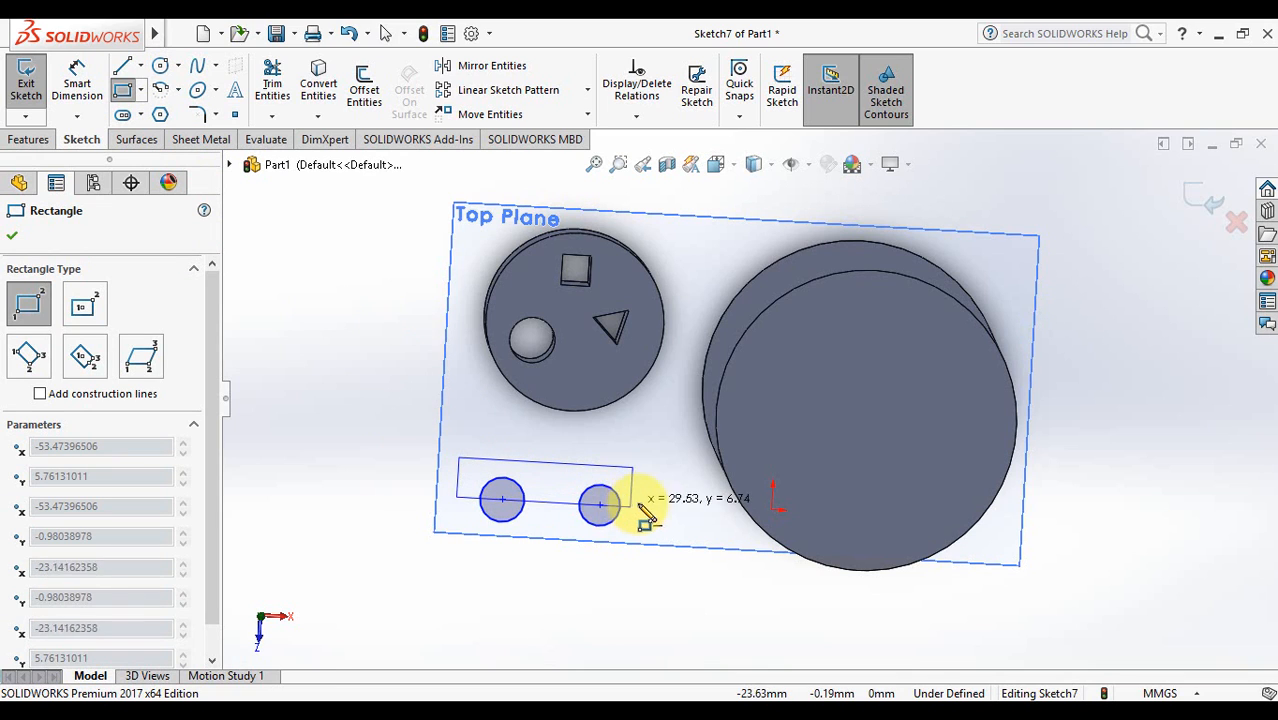
click(645, 507)
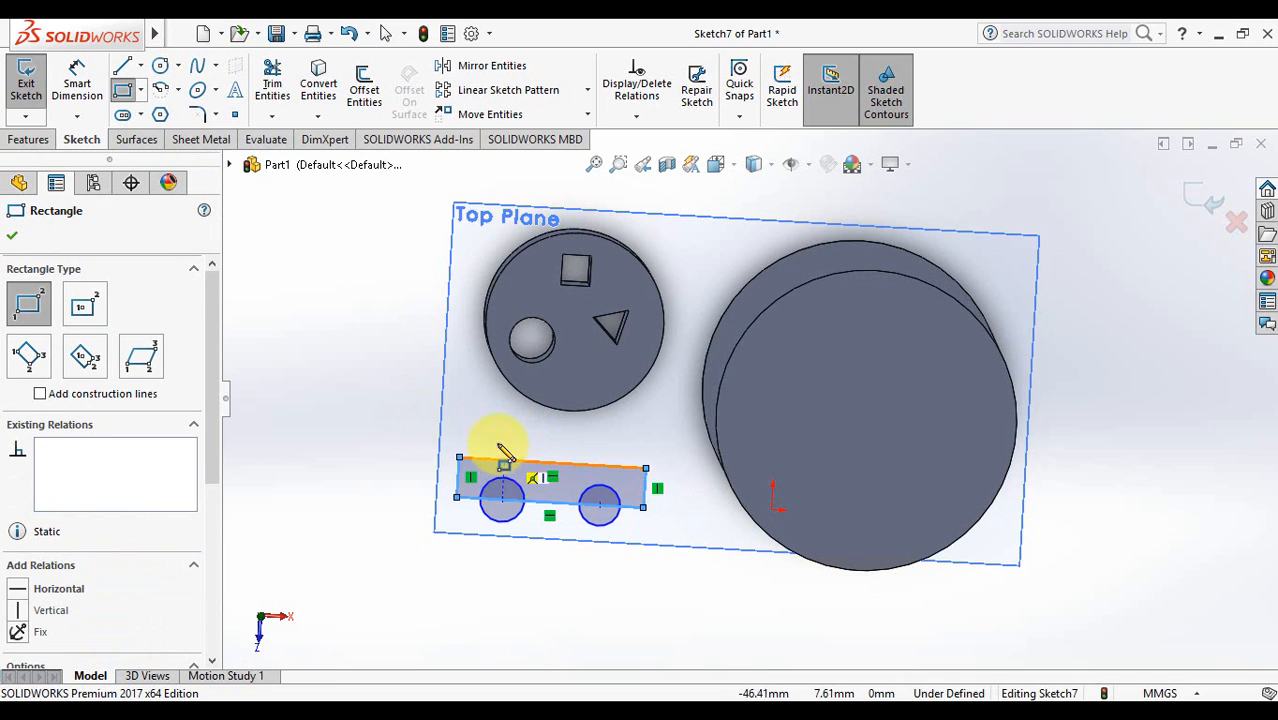
- Draw the trapezoid roof on the body's top edge with three connected lines
click(122, 65)
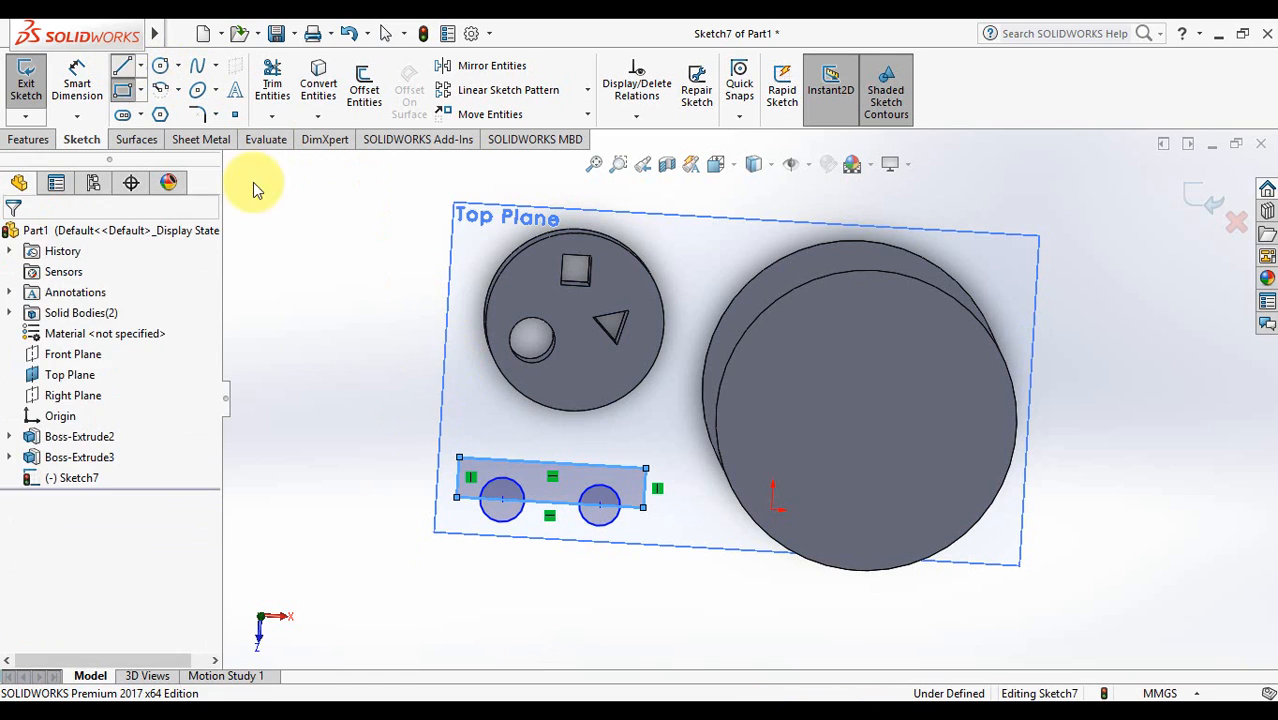
click(499, 459)
click(521, 429)
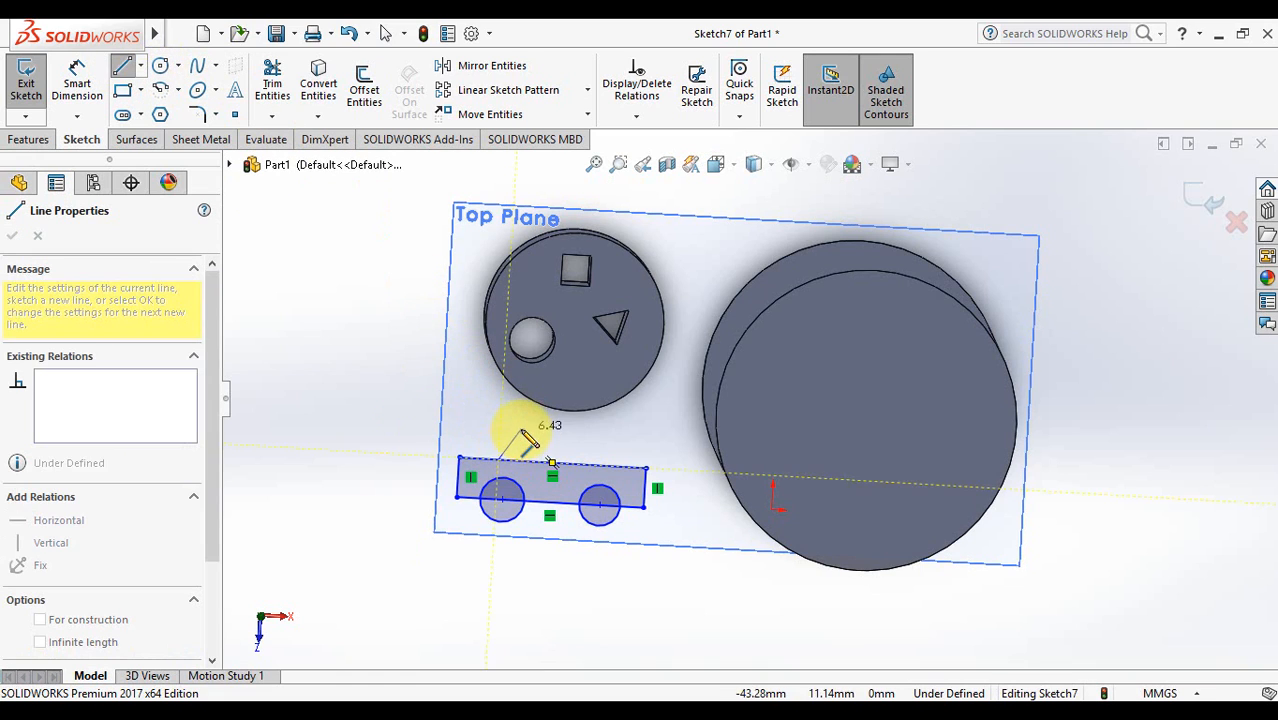
click(596, 433)
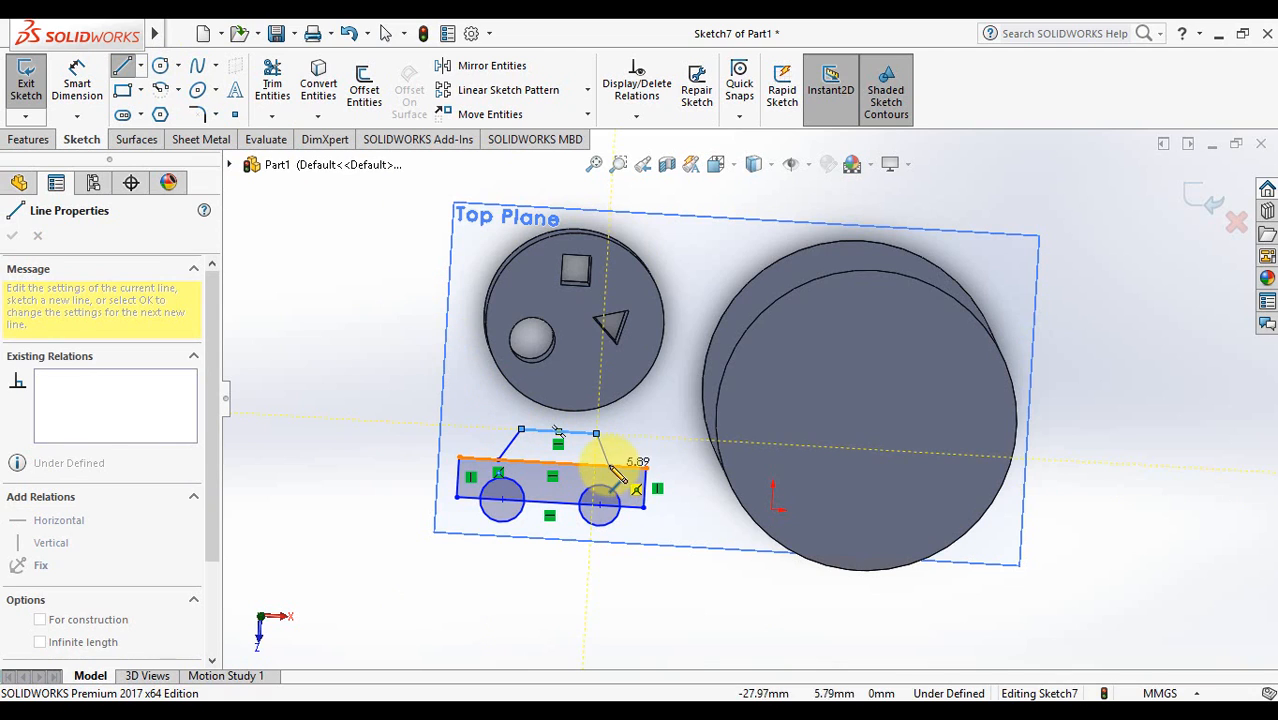
click(609, 464)
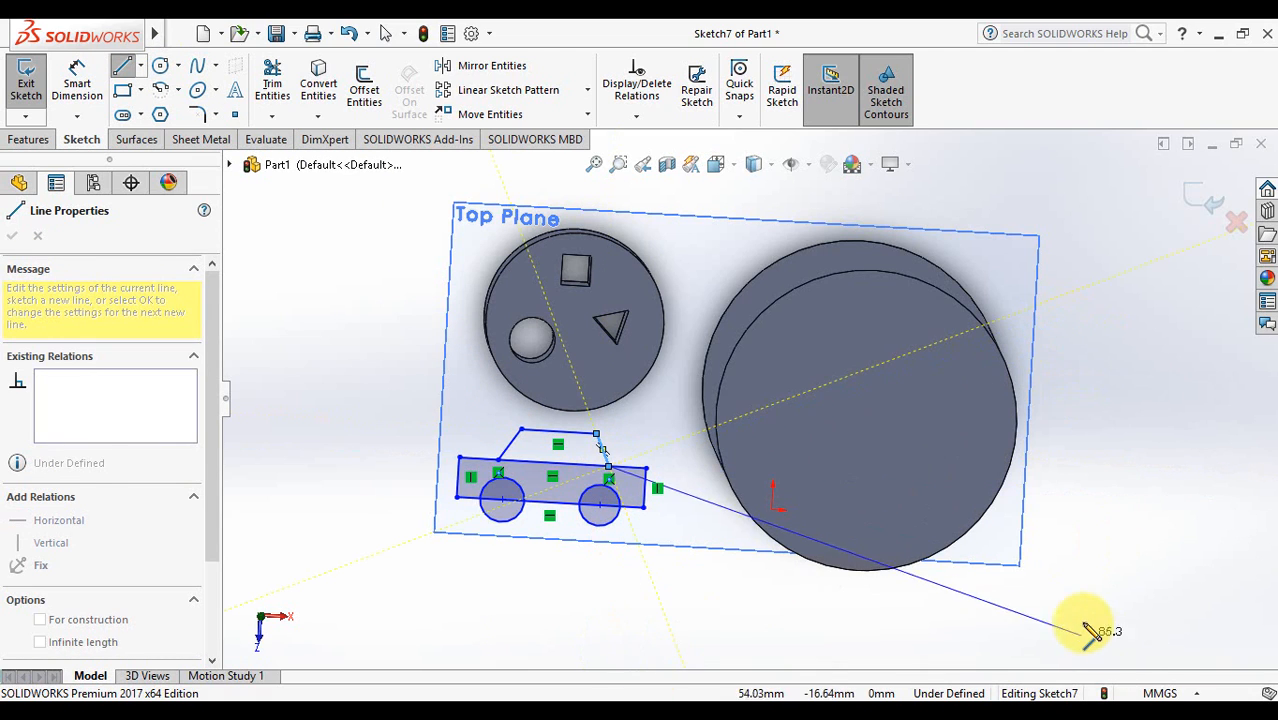
key(Escape)
key(Escape)
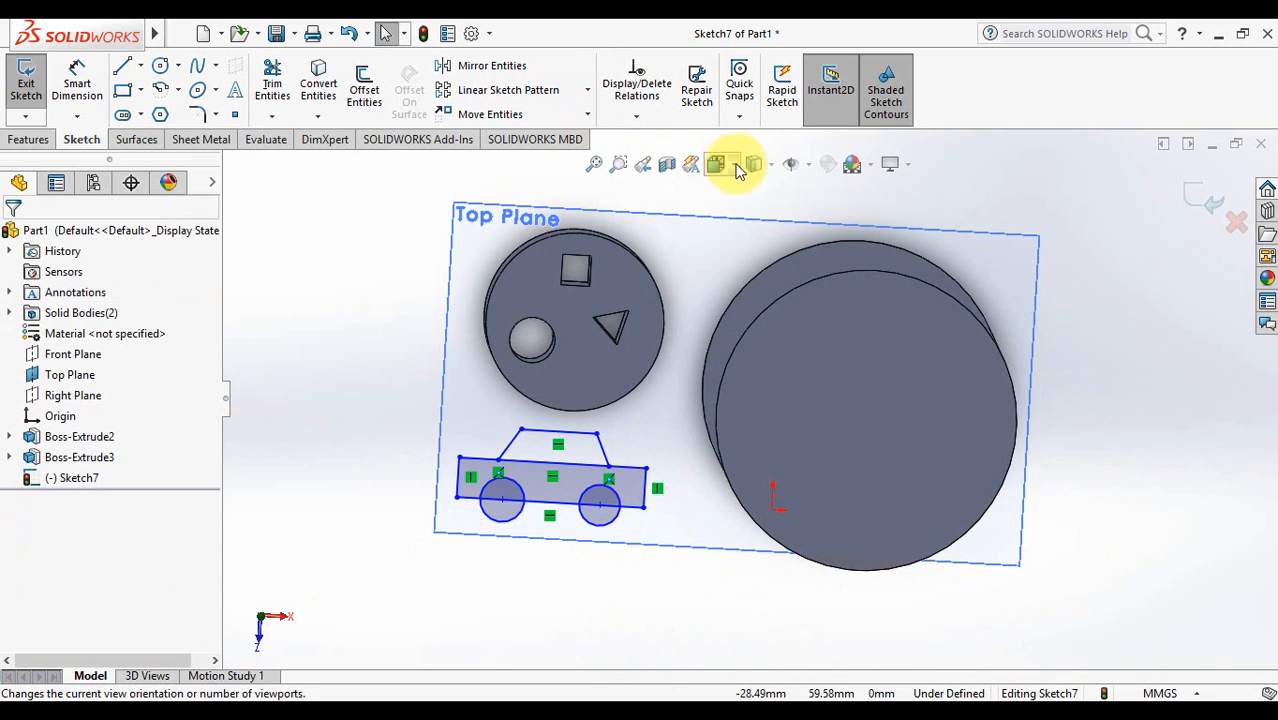
- Switch to Top view, zoom in on the car, exit the sketch and select Sketch7
click(737, 170)
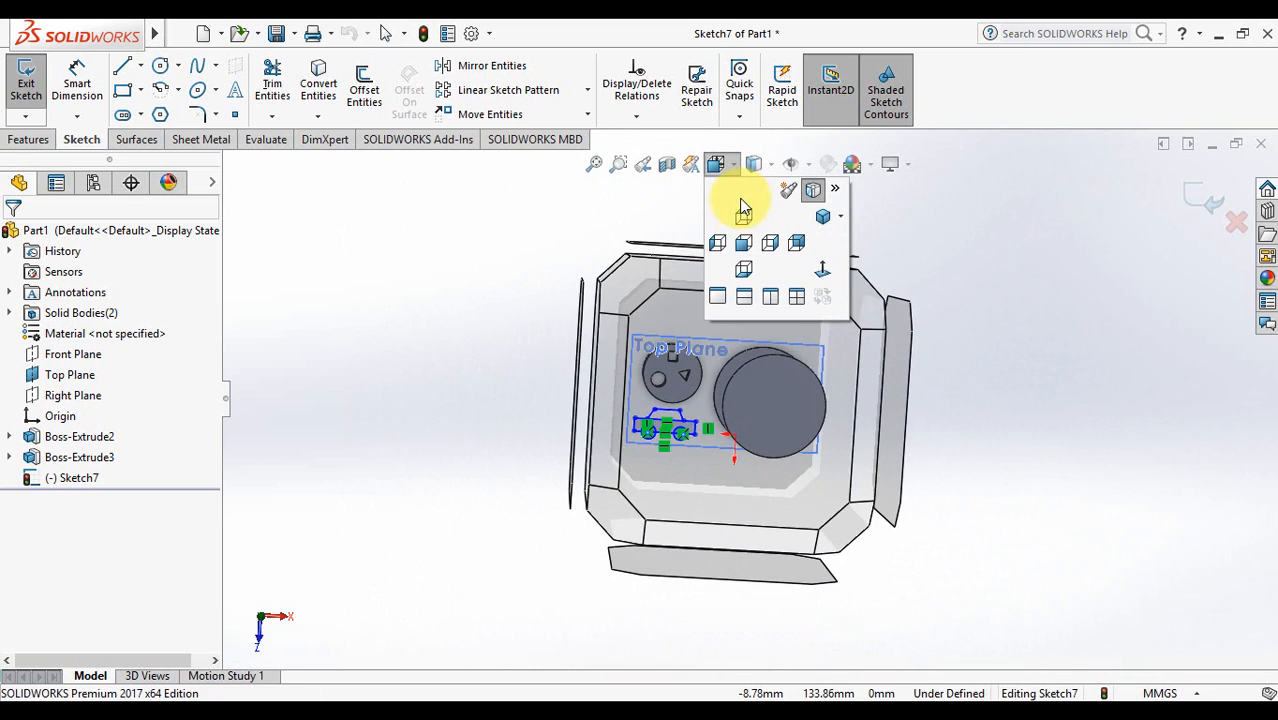
click(745, 208)
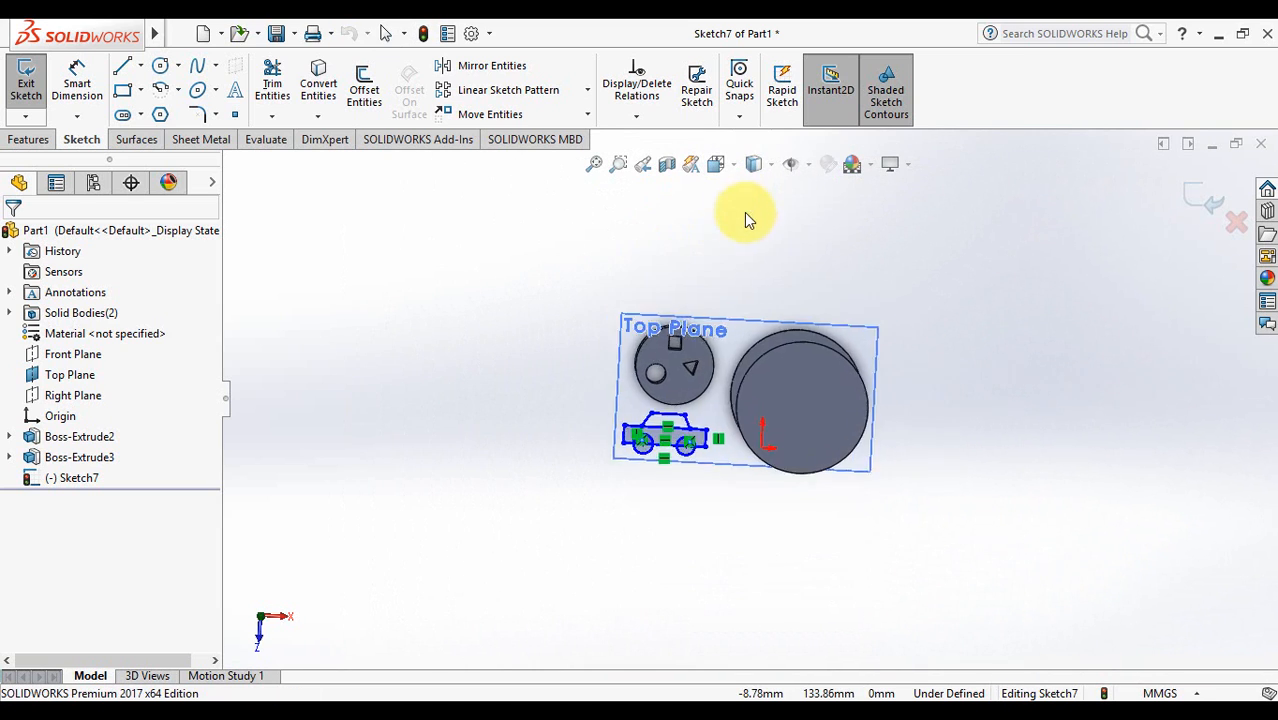
click(618, 163)
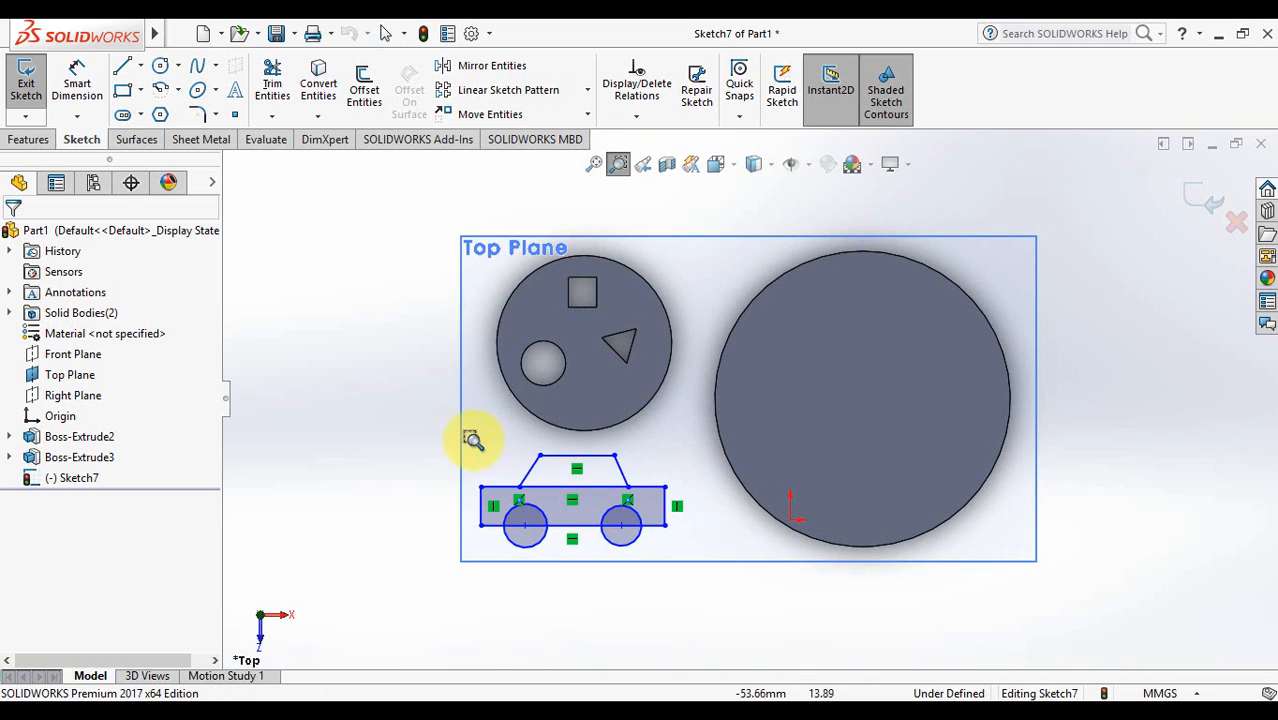
mouse_move(444, 447)
mouse_down()
mouse_move(552, 480)
mouse_move(695, 550)
mouse_up()
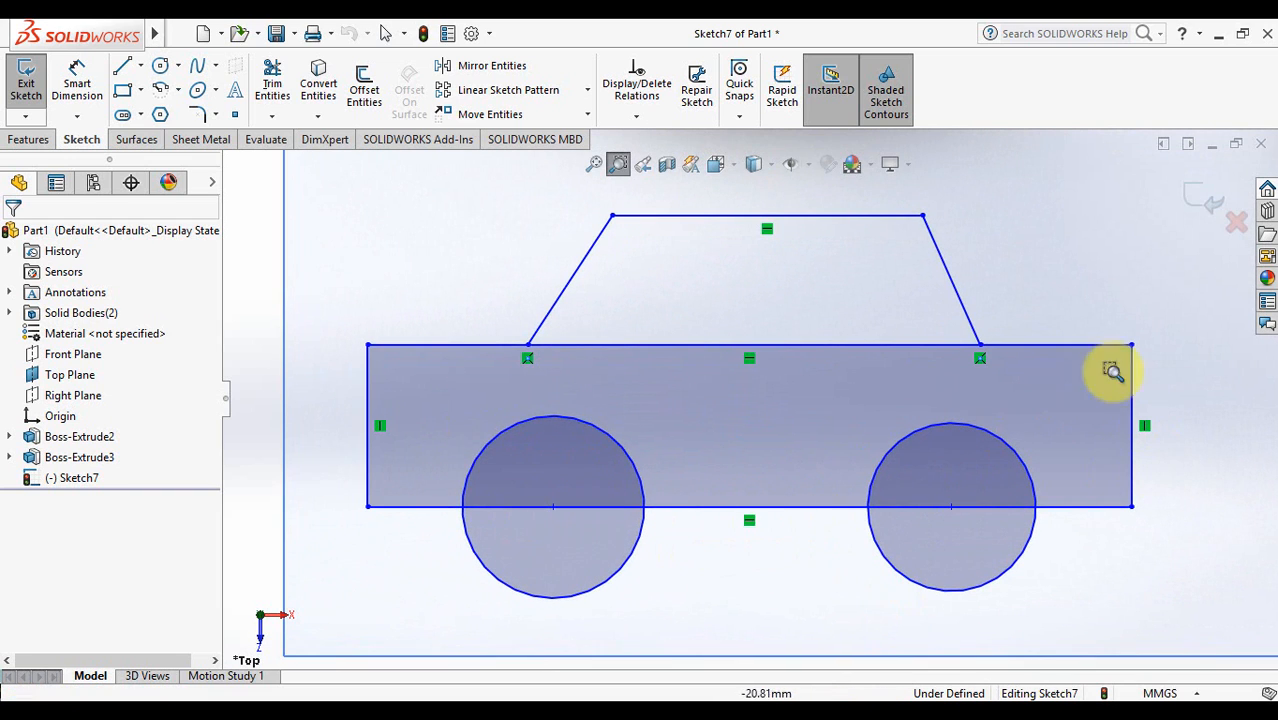
key(Escape)
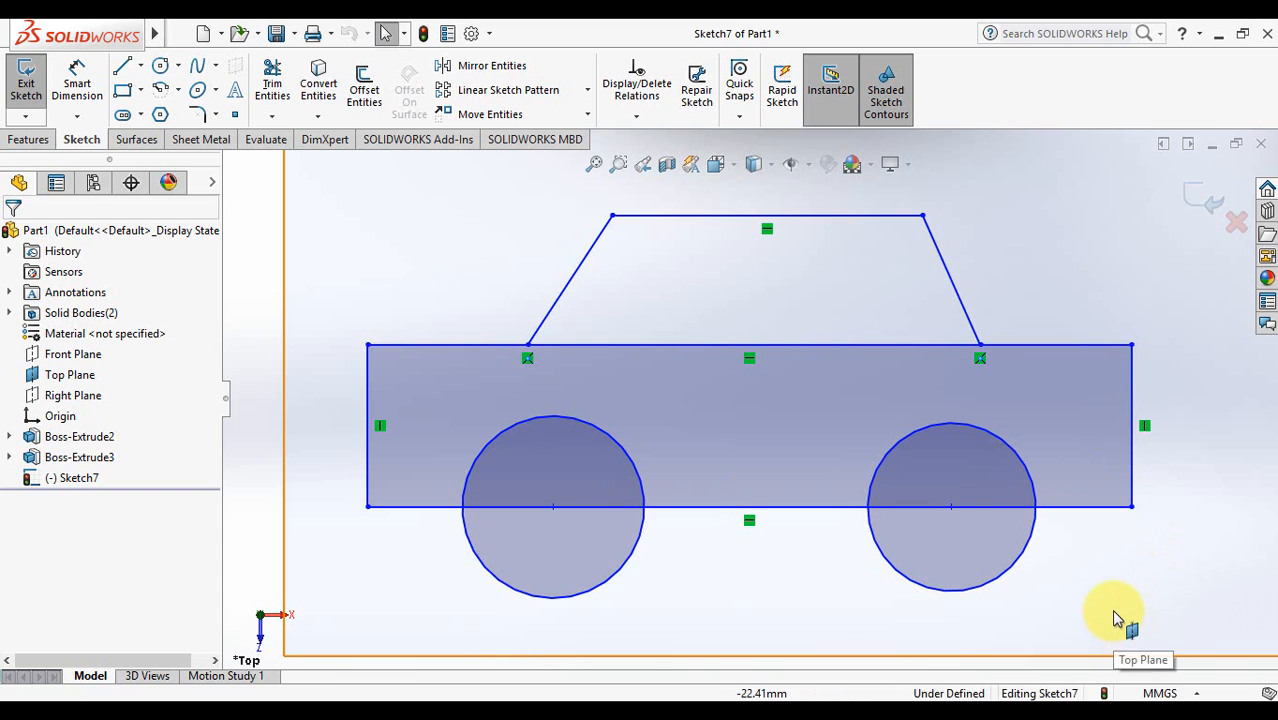
click(1200, 200)
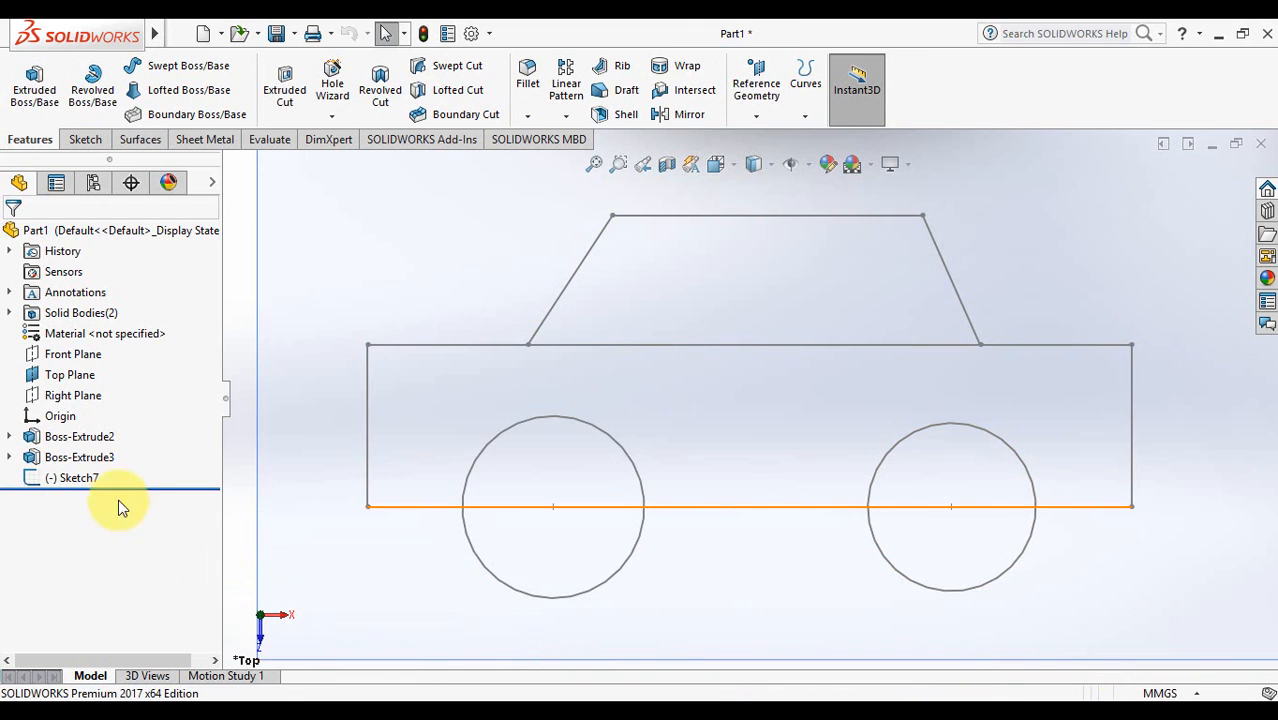
click(92, 479)
click(37, 86)
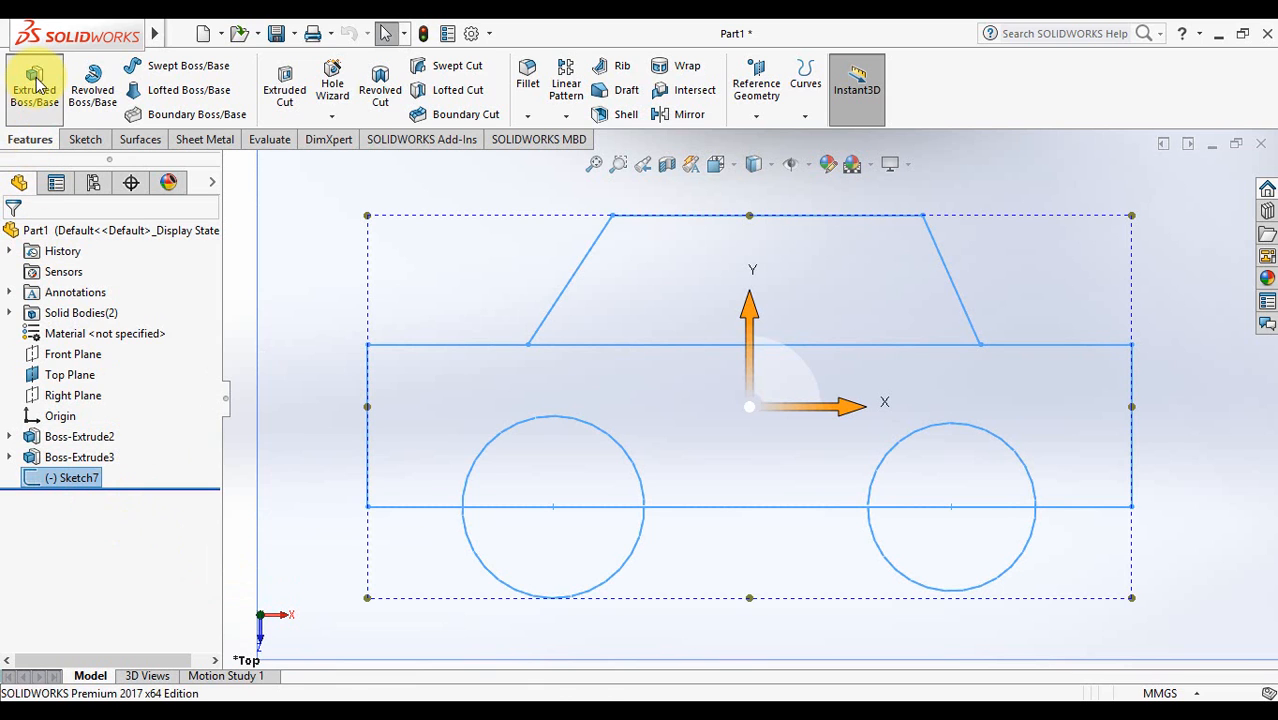
click(789, 467)
mouse_move(789, 467)
middle_down()
mouse_move(787, 260)
mouse_move(785, 408)
mouse_move(613, 350)
mouse_move(799, 391)
mouse_move(780, 283)
middle_up()
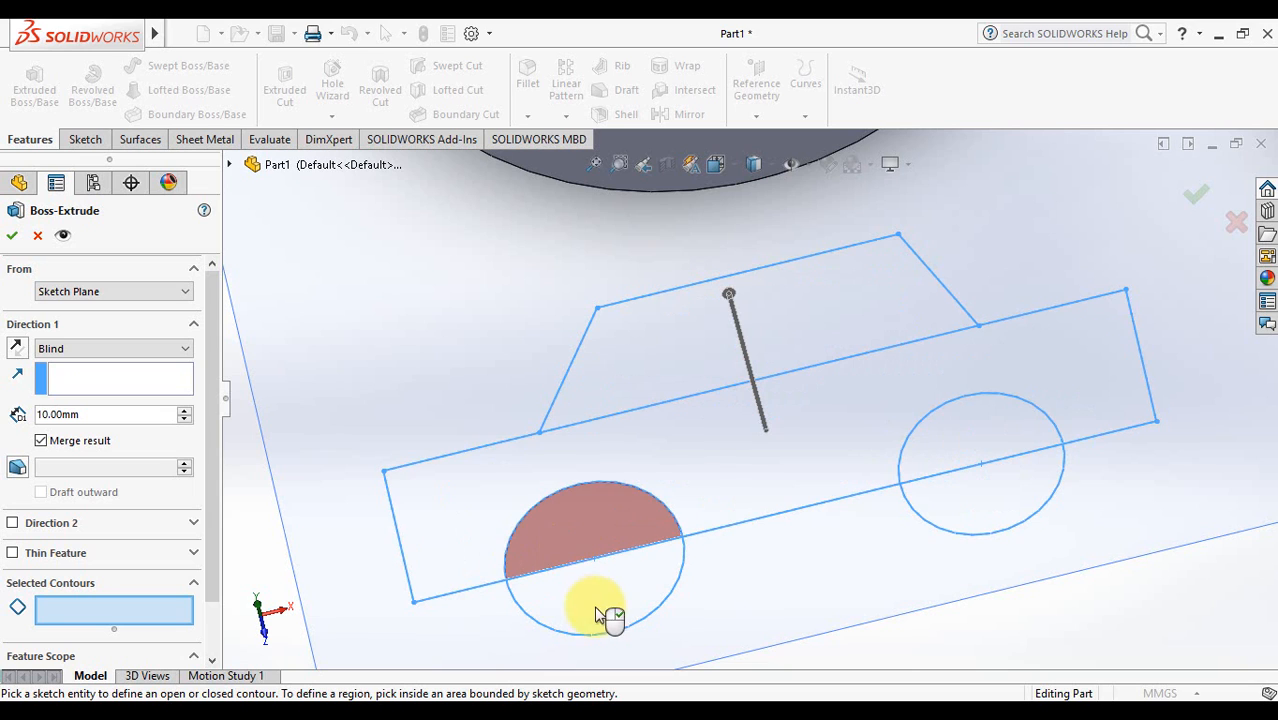
click(1237, 221)
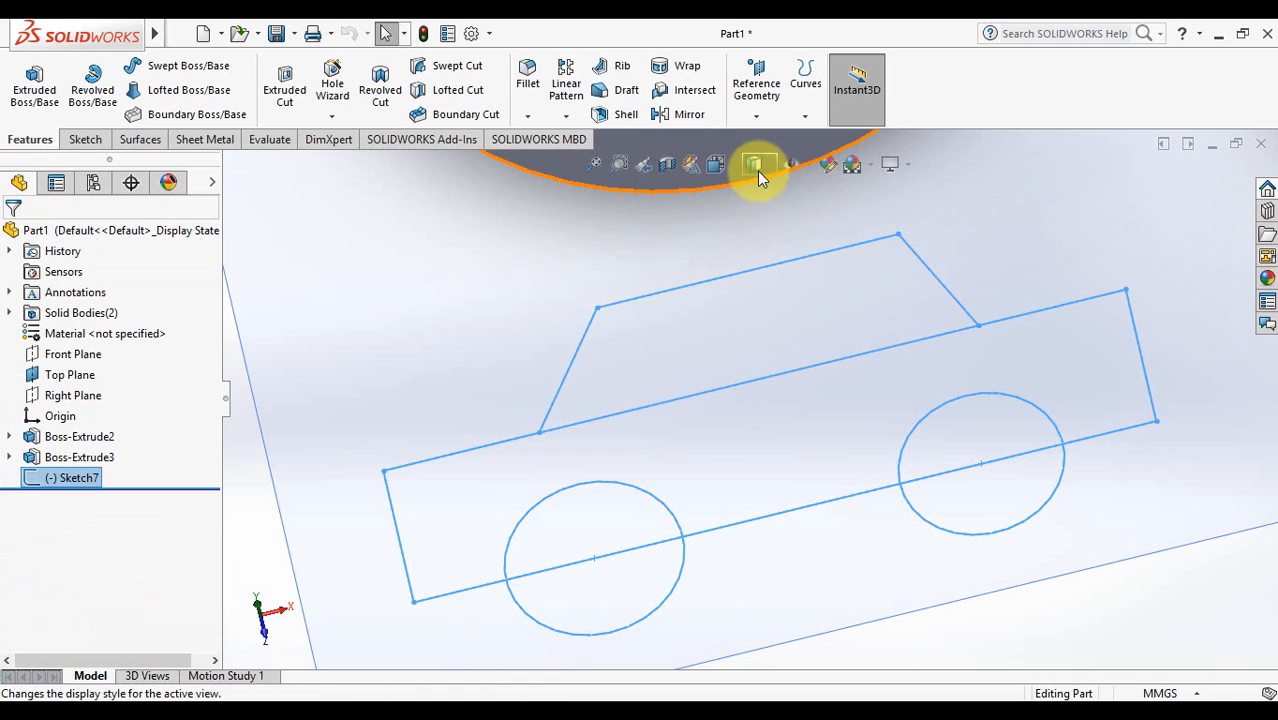
- Switch to Top view and zoom in on the car sketch
click(733, 164)
click(742, 242)
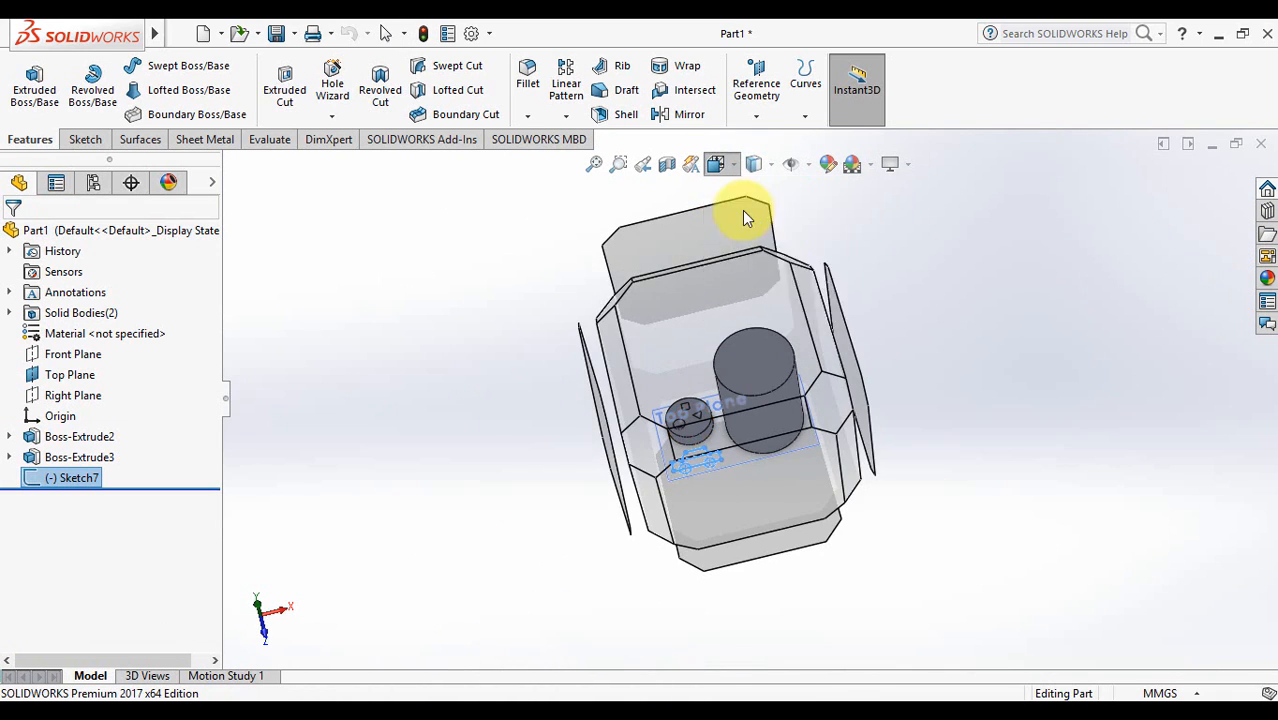
click(618, 164)
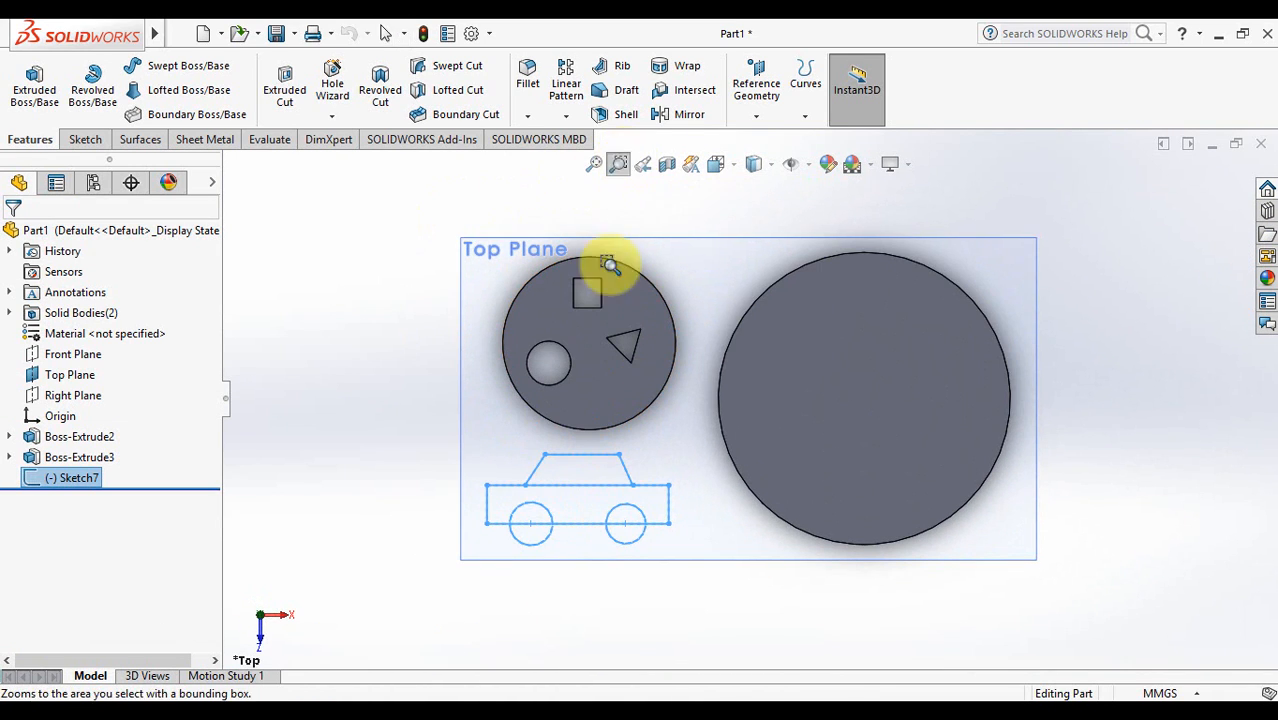
drag(469, 443, 685, 546)
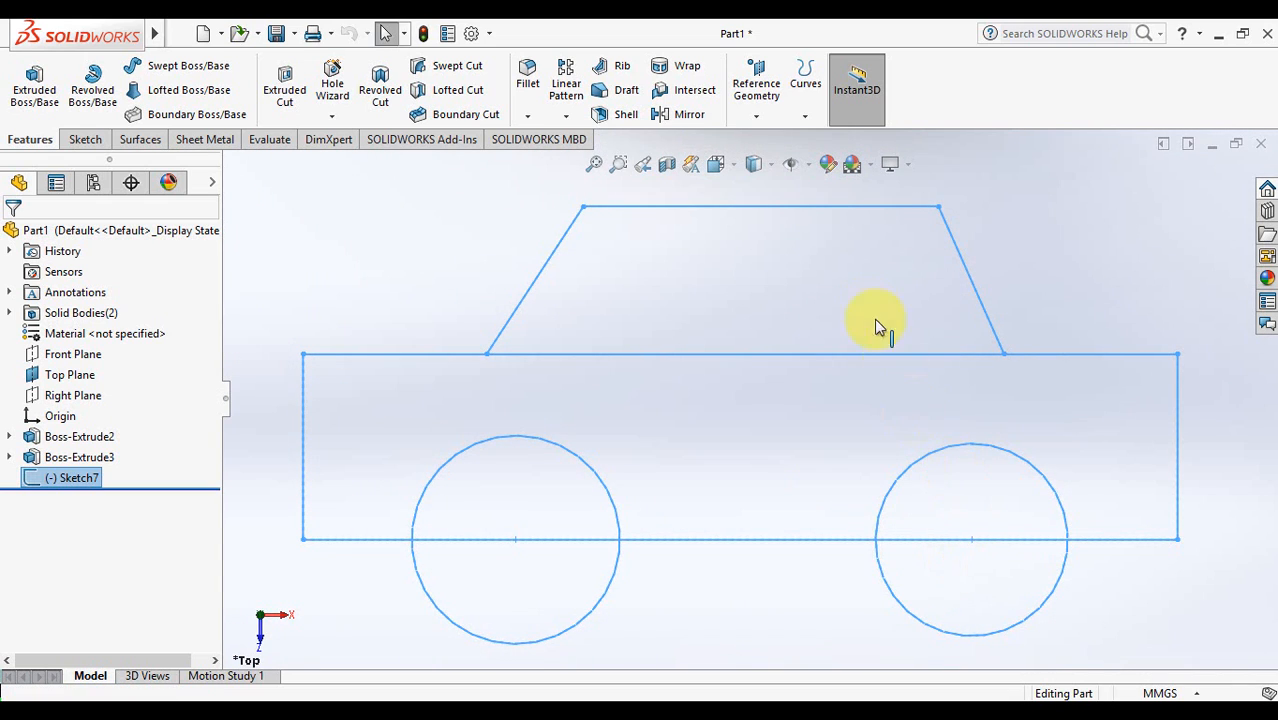
- Reopen Sketch7 for editing and start the Trim tool
right_click(79, 478)
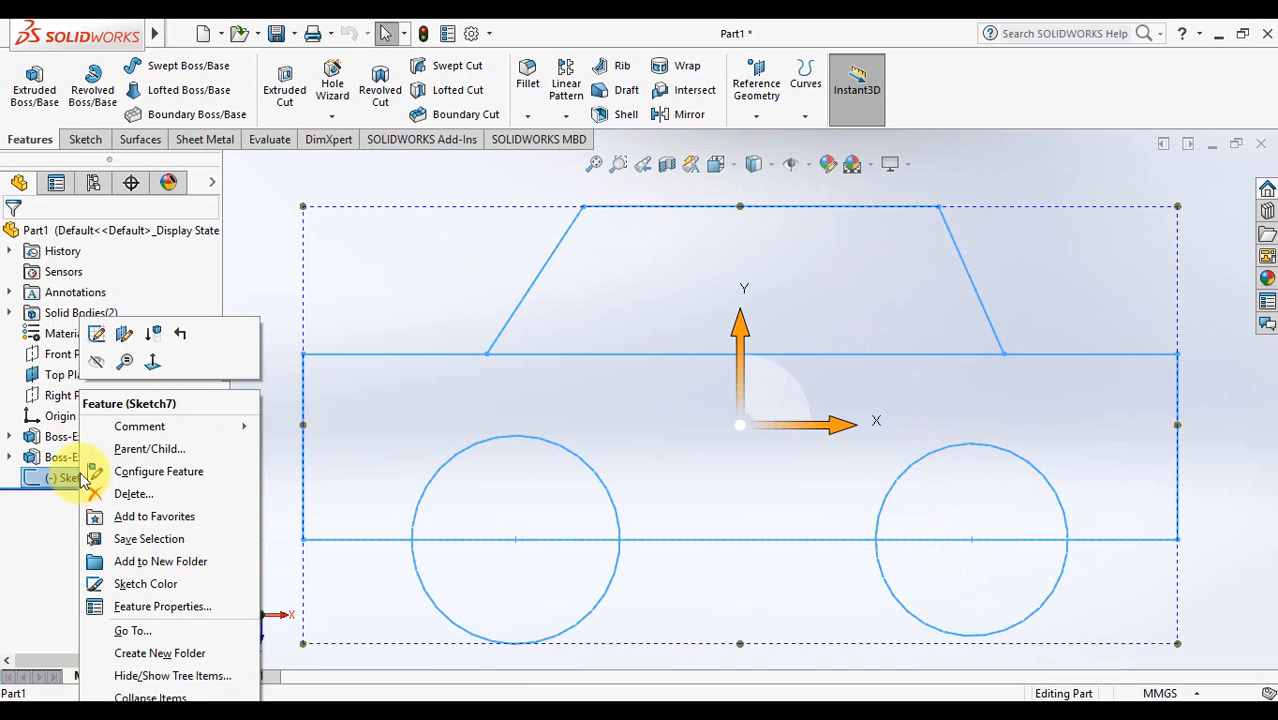
click(93, 331)
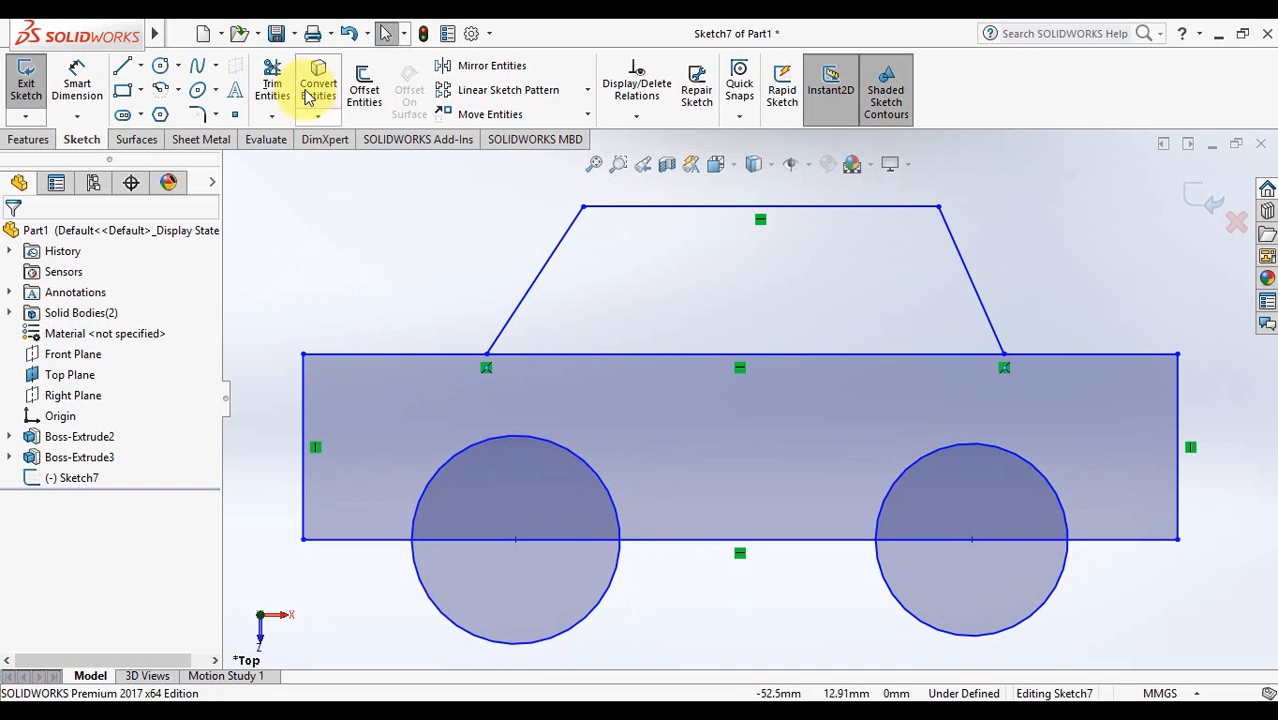
click(272, 74)
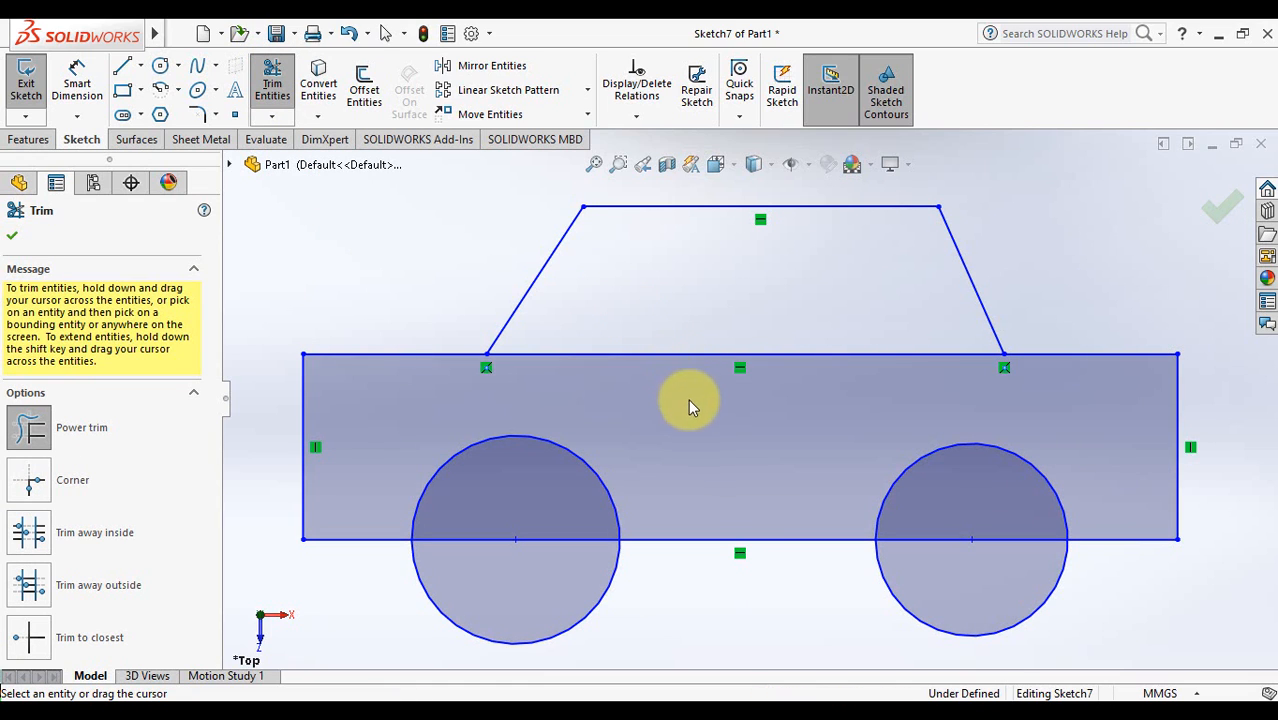
- Trim the body's top line under the roof and both wheel arcs inside the body
mouse_move(737, 420)
mouse_down()
mouse_move(685, 345)
mouse_move(703, 315)
mouse_up()
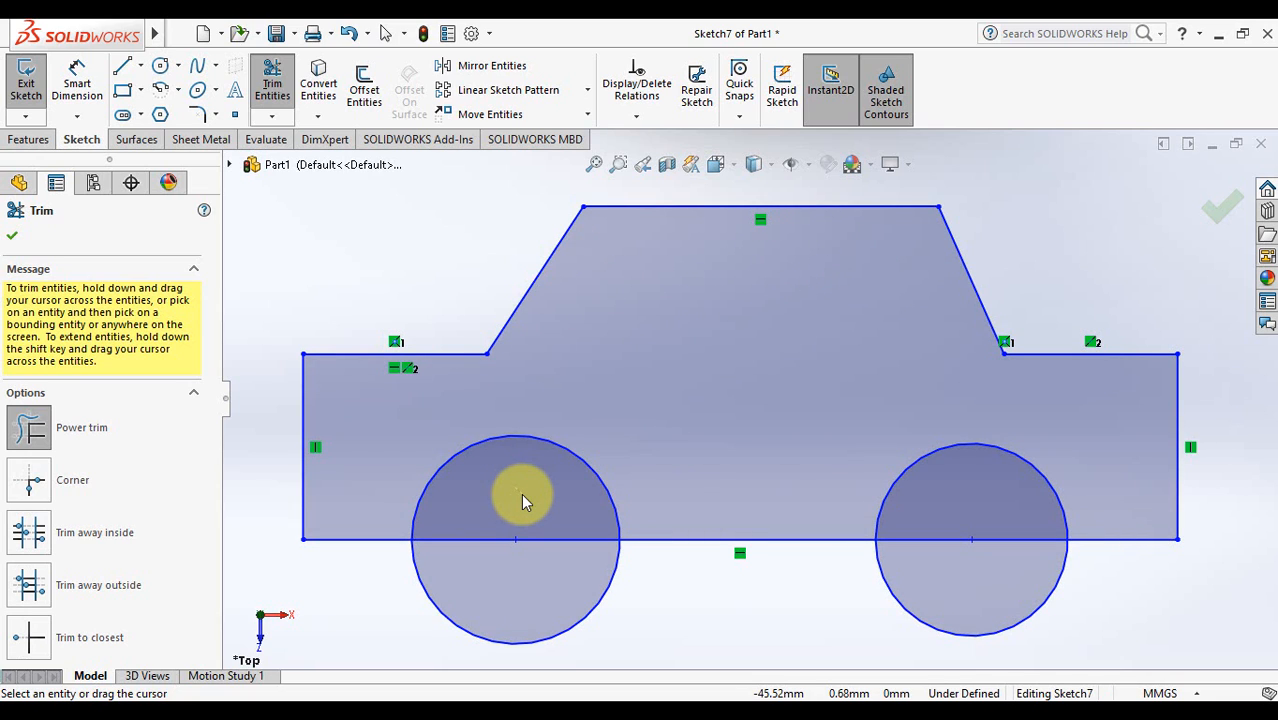
mouse_move(521, 493)
mouse_down()
mouse_move(556, 548)
mouse_move(613, 464)
mouse_up()
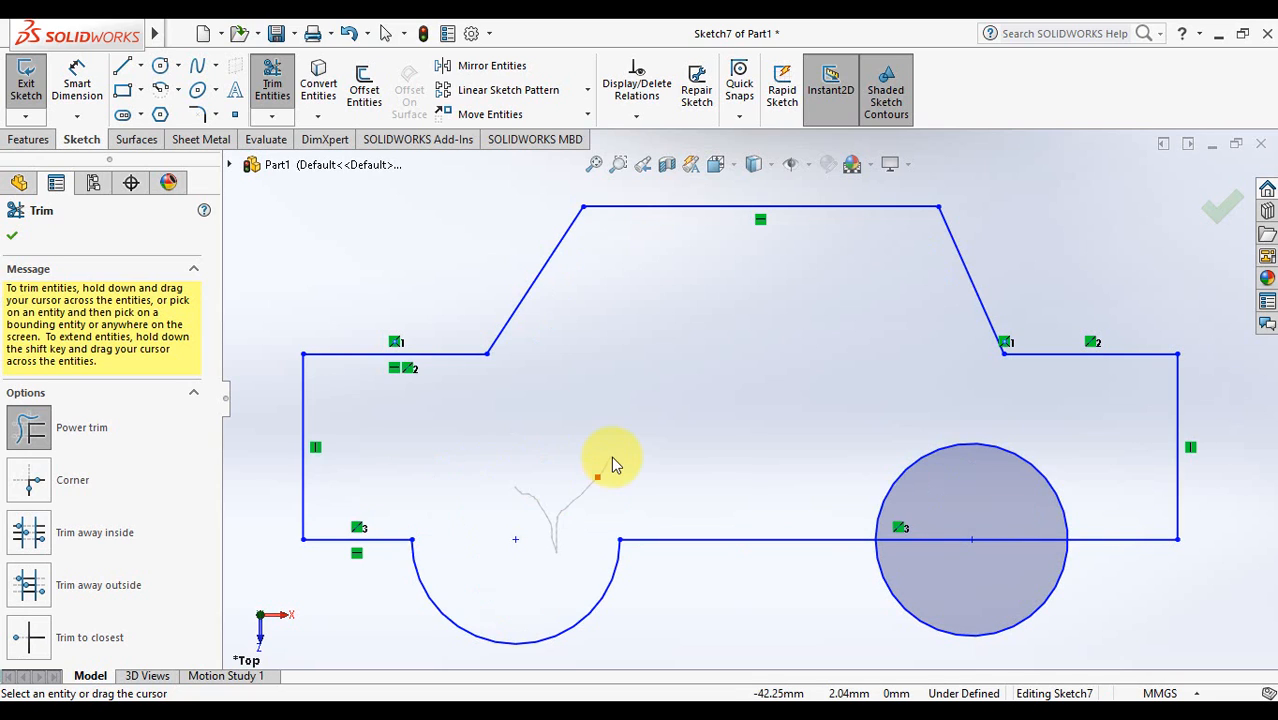
mouse_move(923, 432)
mouse_down()
mouse_move(947, 465)
mouse_move(963, 555)
mouse_up()
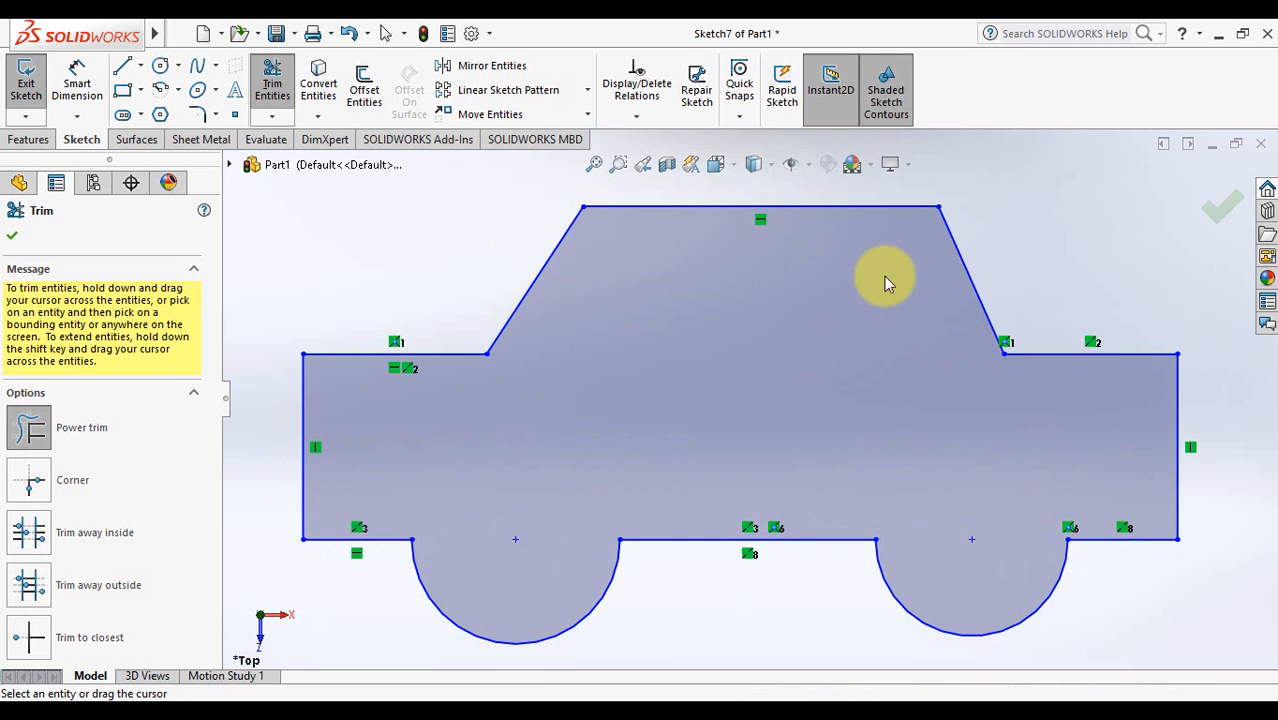
click(1220, 205)
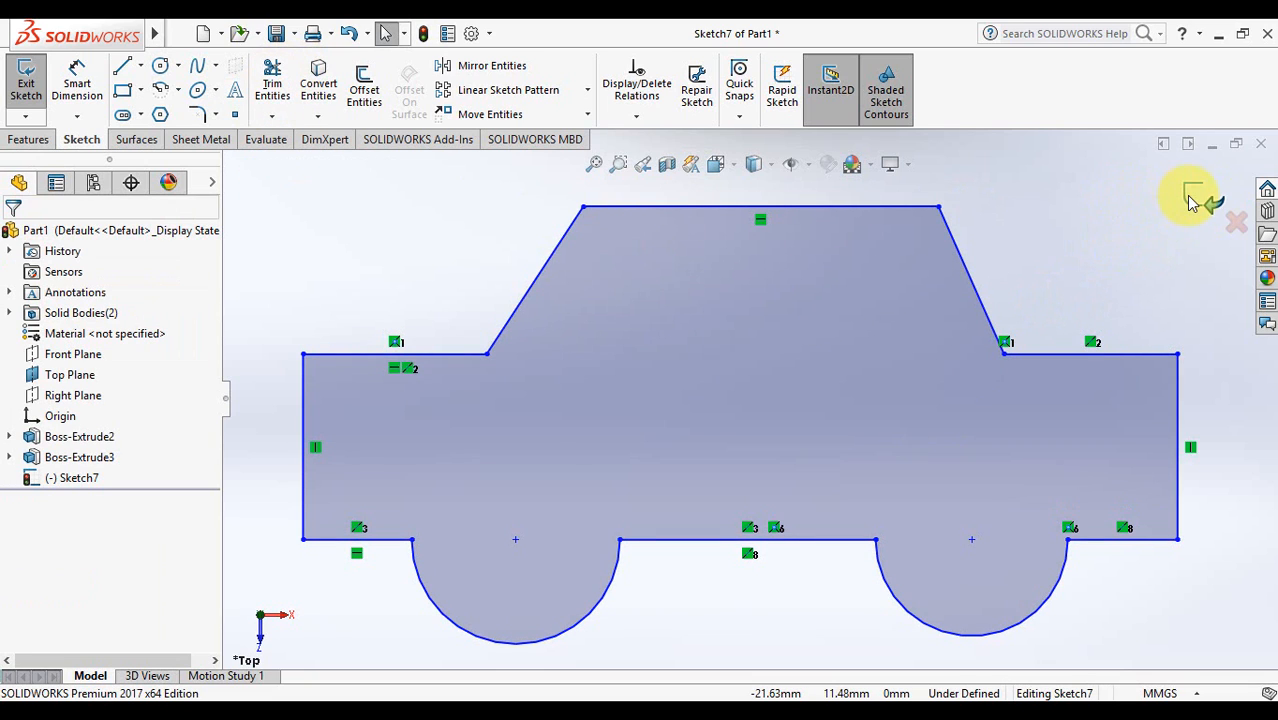
- Extrude the Sketch7 car profile 40 mm into a new solid body
click(1192, 197)
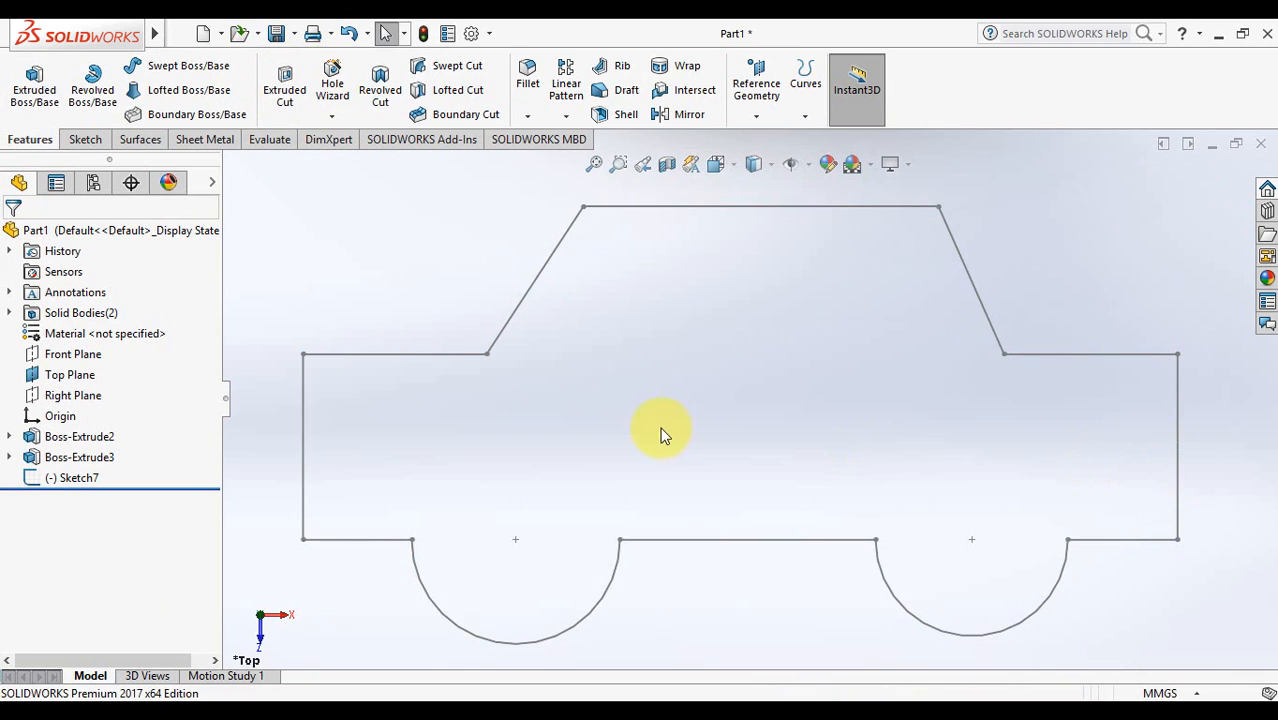
click(65, 478)
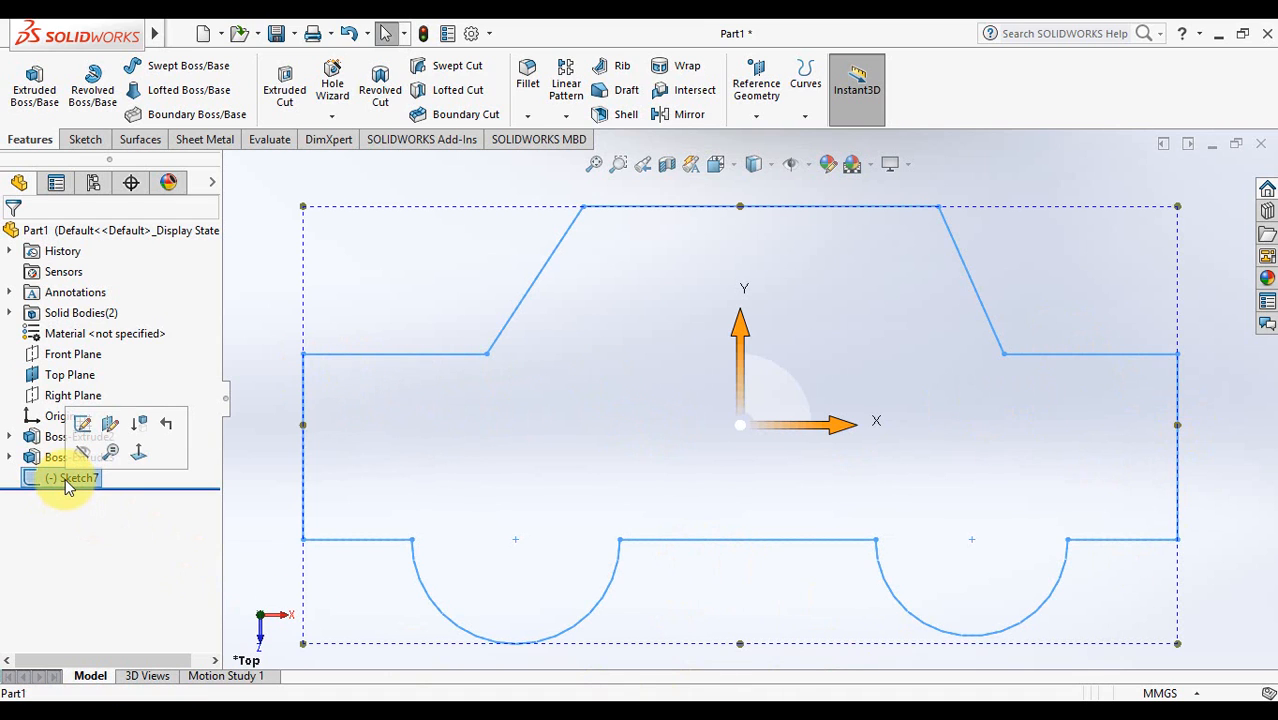
click(28, 92)
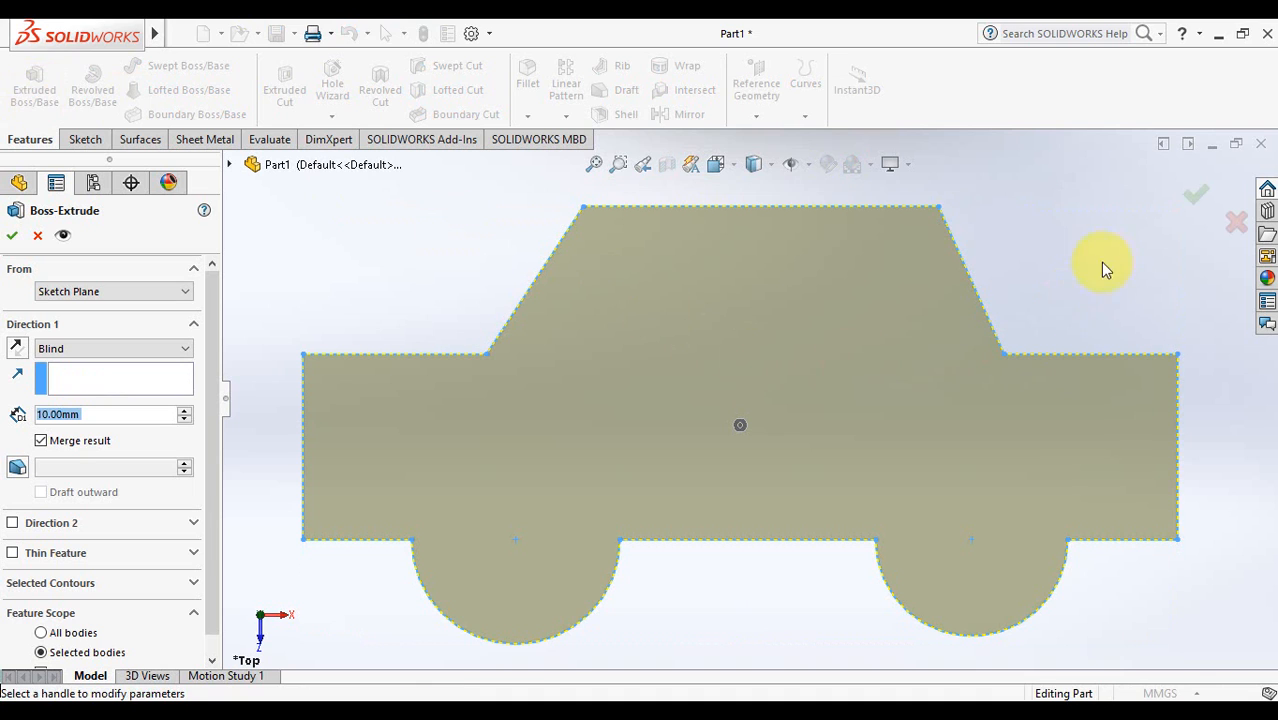
middle_drag(924, 354, 905, 252)
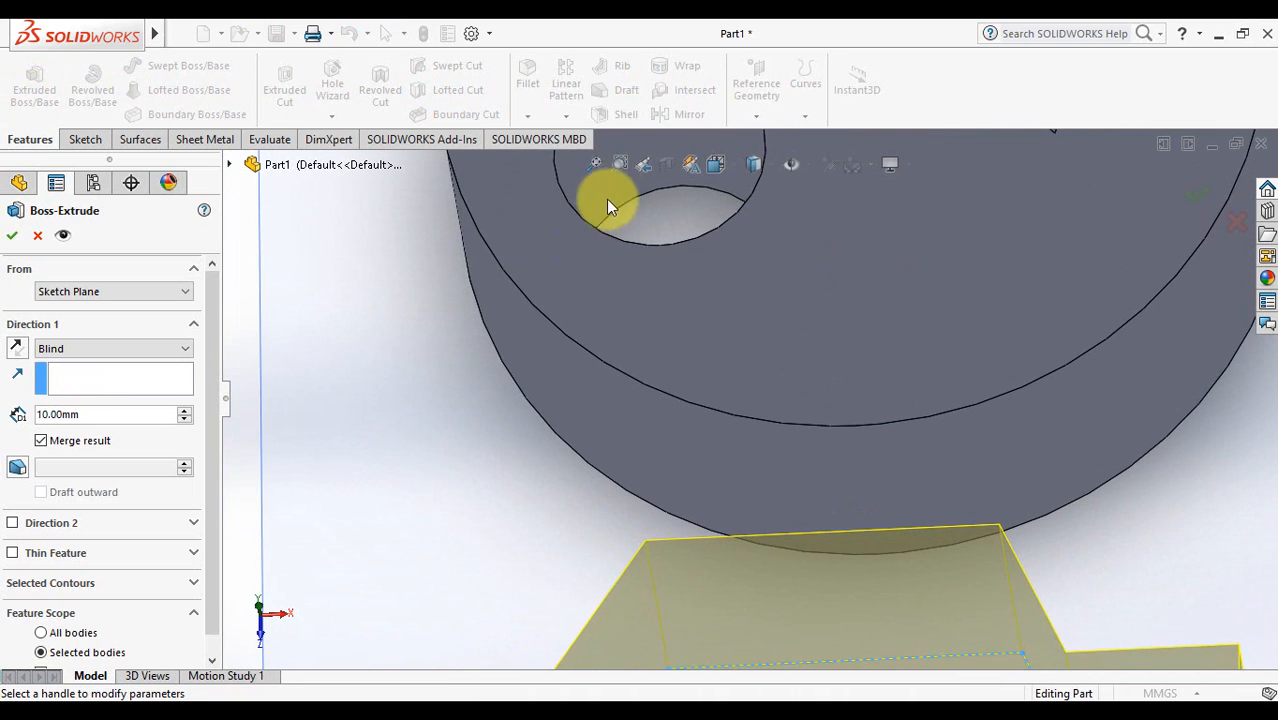
click(593, 170)
middle_drag(719, 565, 673, 565)
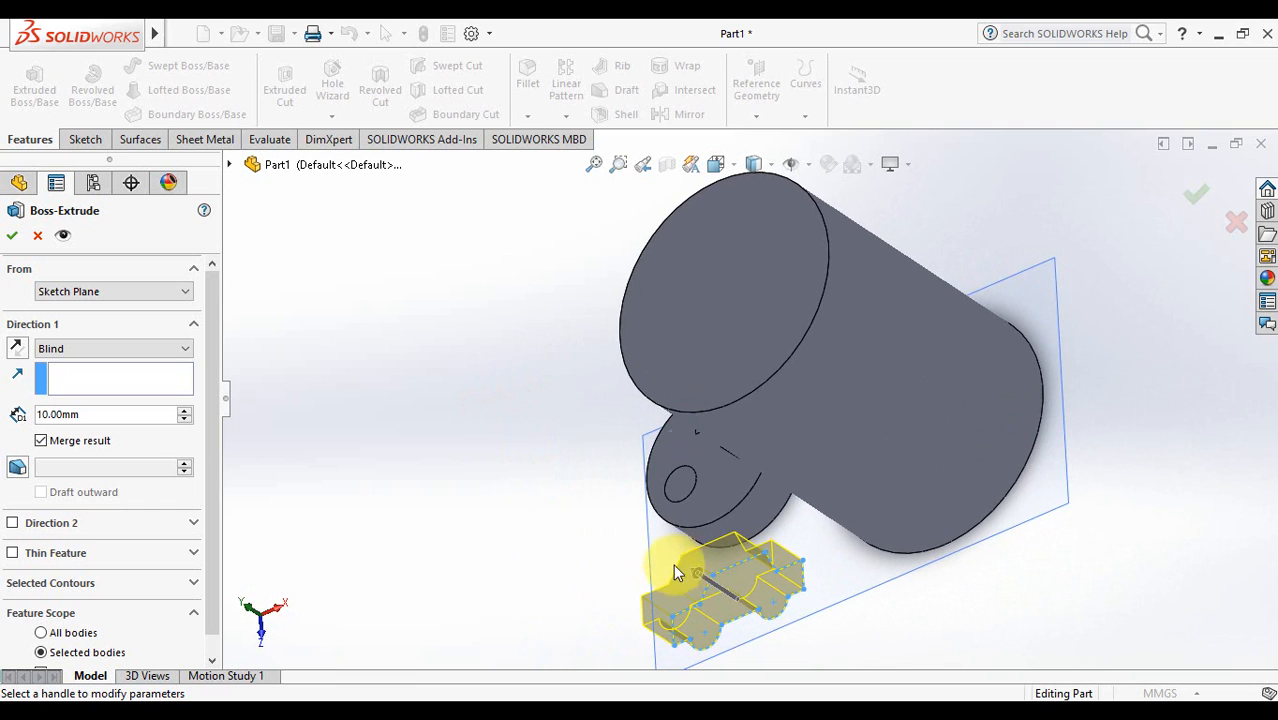
click(184, 410)
click(184, 410)
click(184, 410)
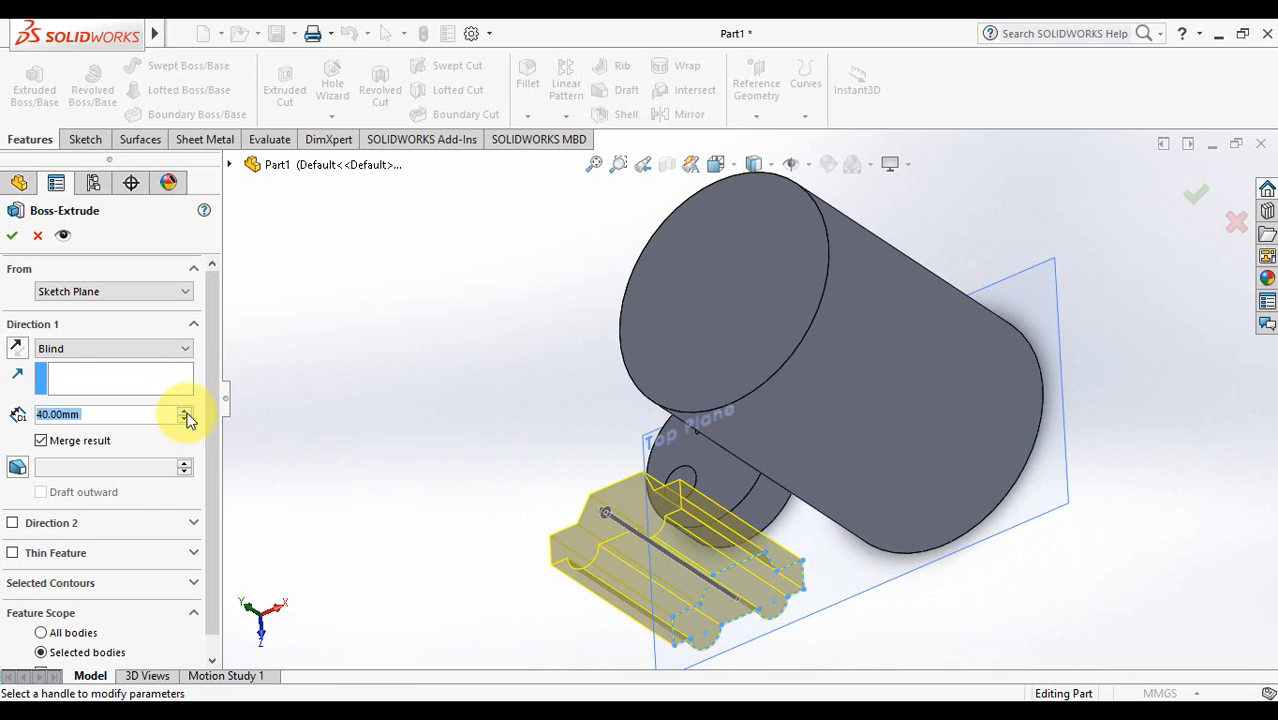
click(1198, 198)
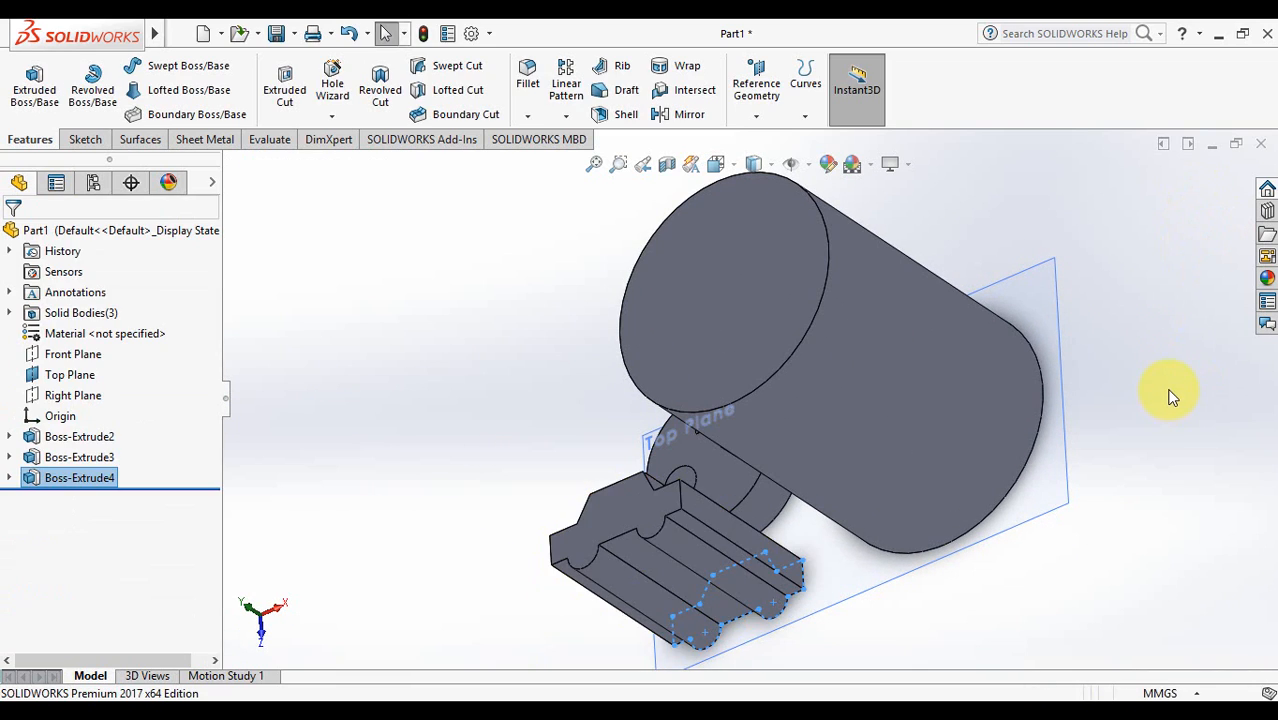
click(1169, 390)
middle_drag(1085, 465, 1158, 470)
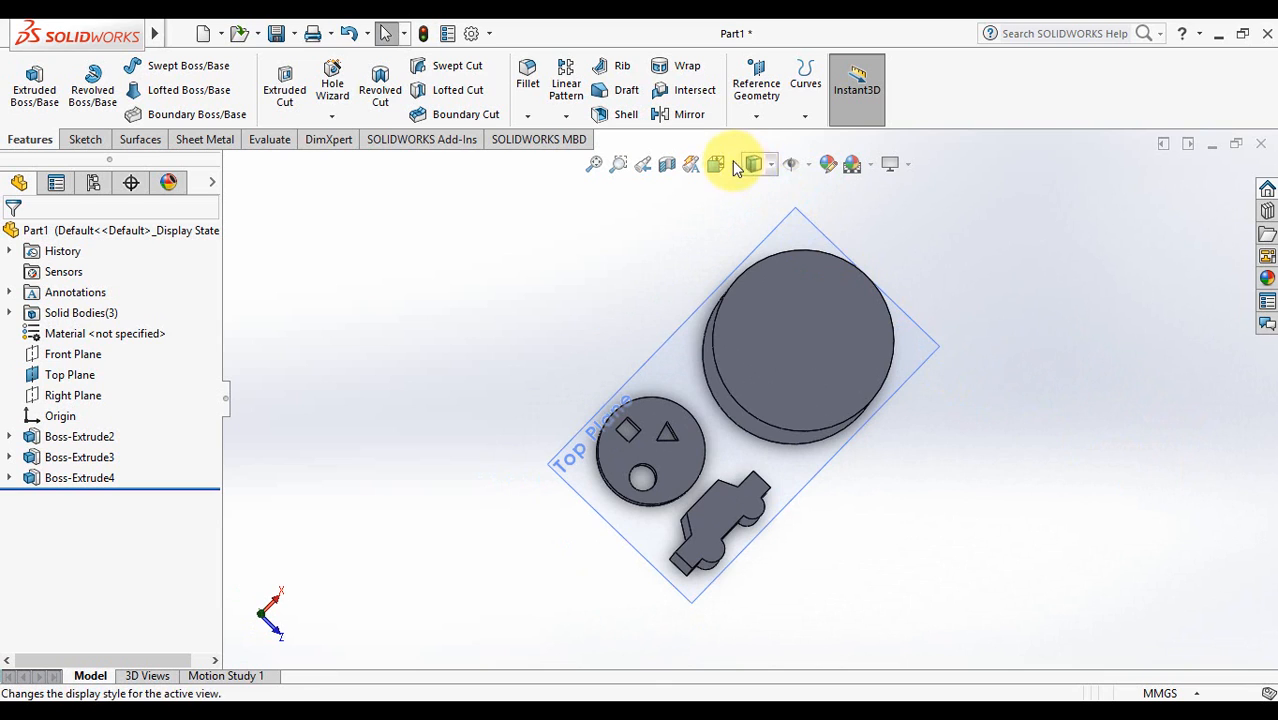
- View the part from the Top and bring up the Sketch tools
click(734, 164)
click(743, 216)
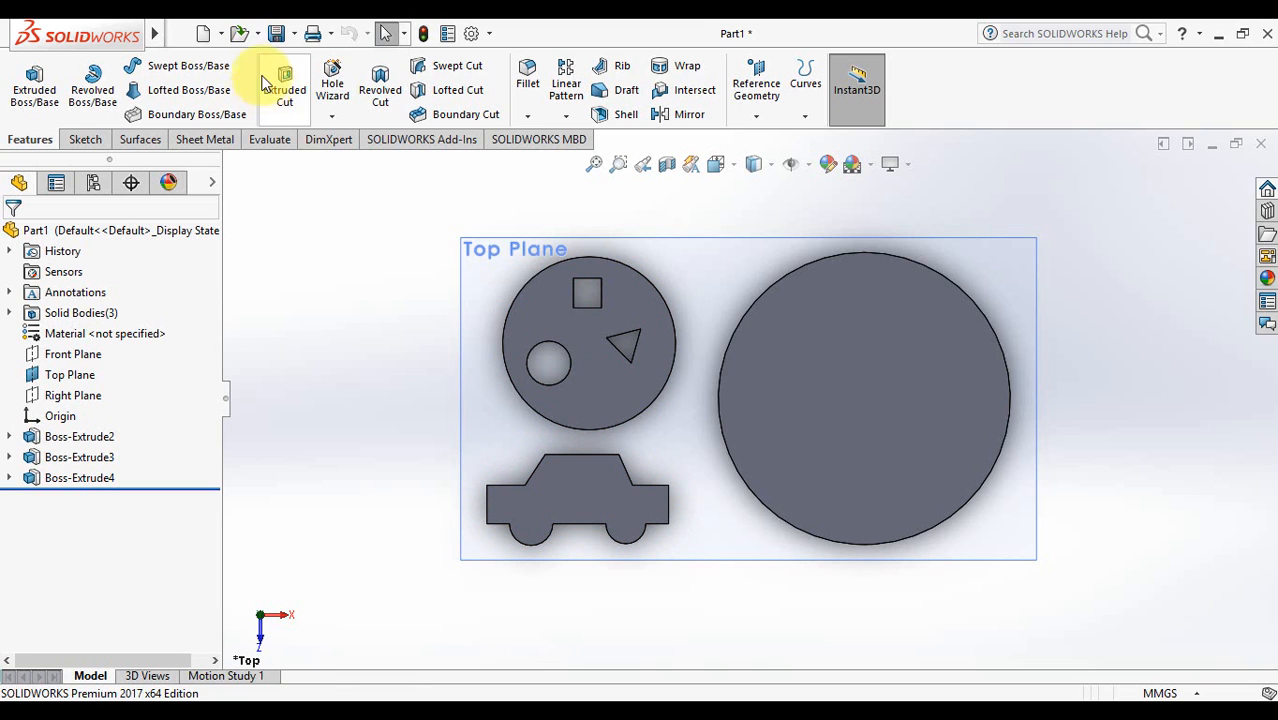
click(86, 139)
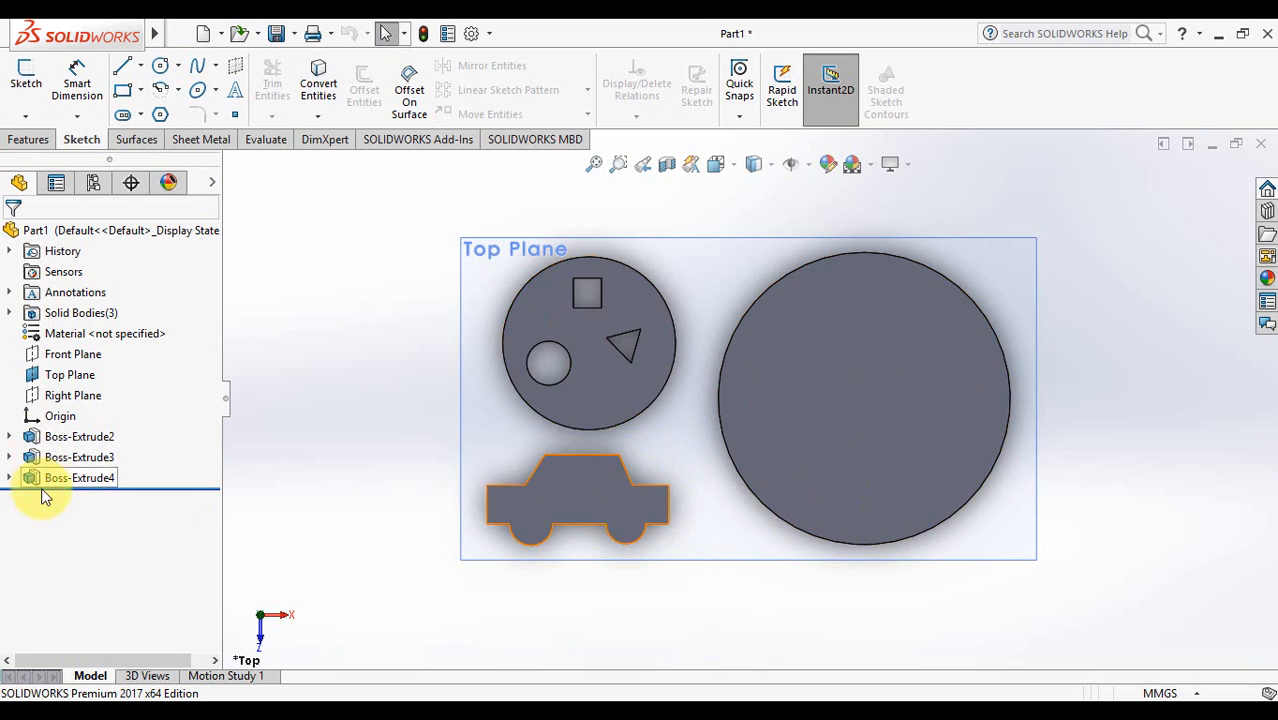
- Sketch two concentric circles, about 3.67 and 2.2 mm radius, on the car block's face
click(161, 68)
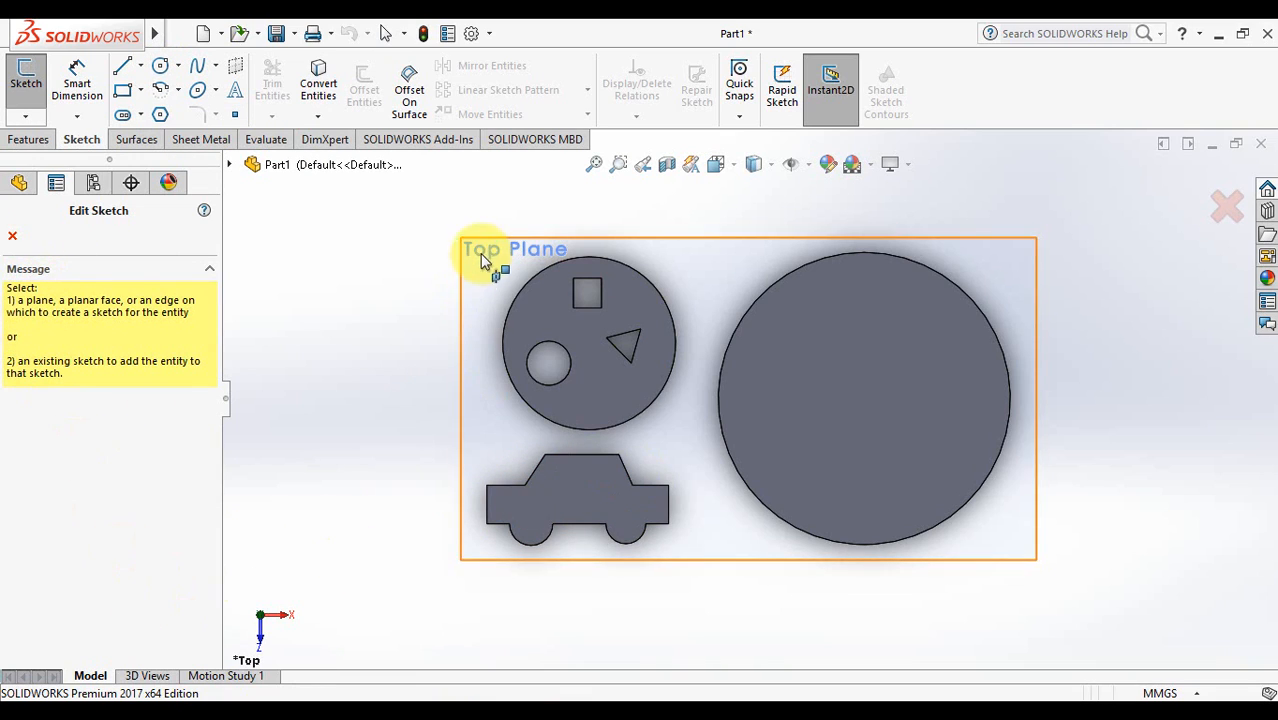
click(567, 493)
click(571, 501)
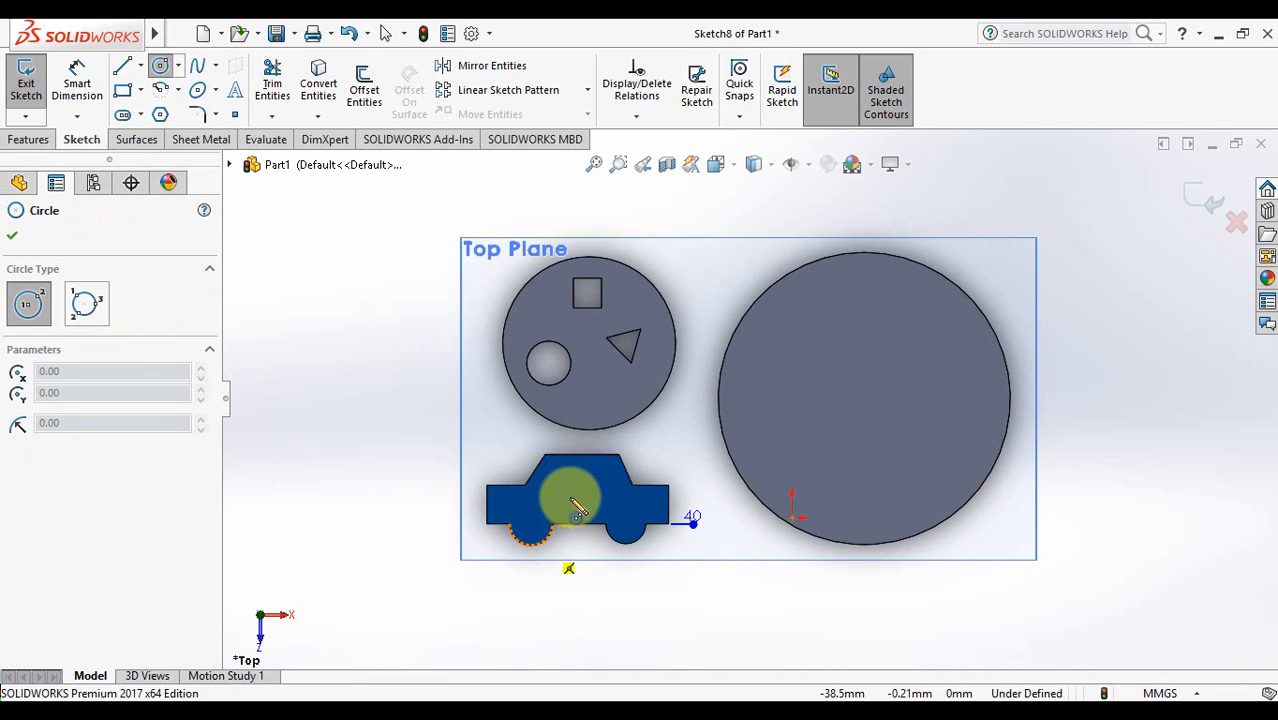
click(580, 497)
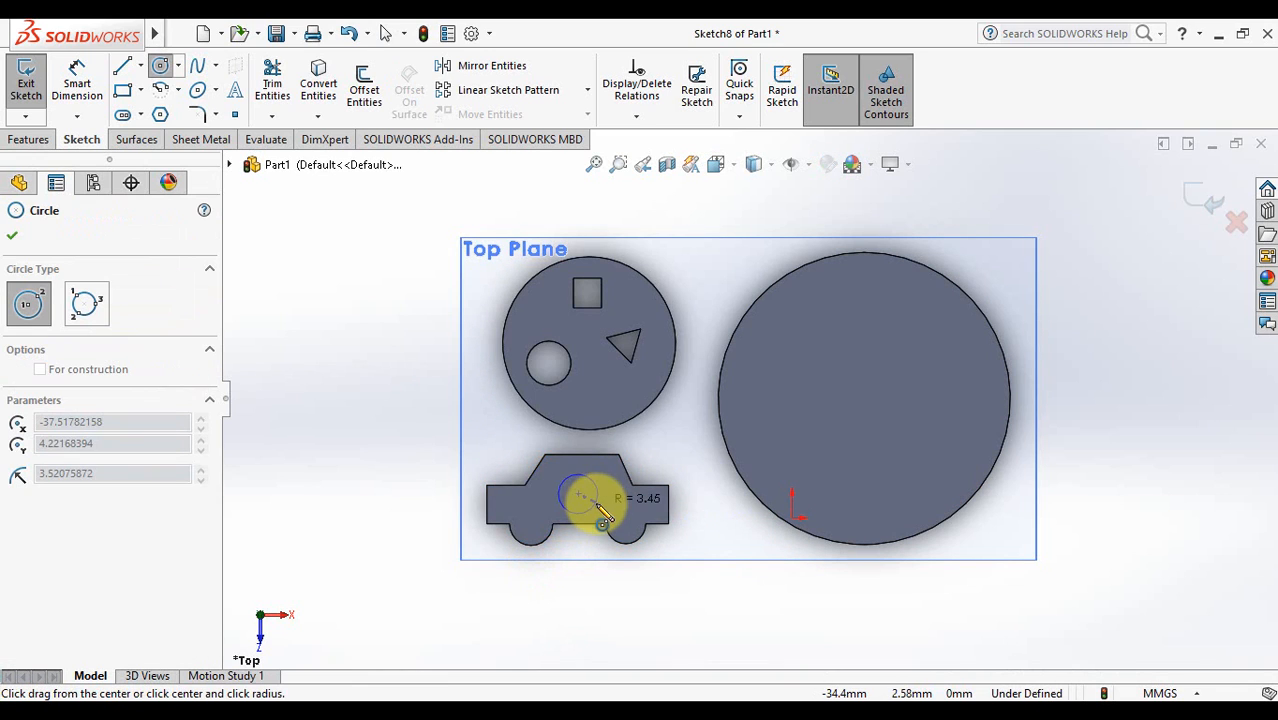
click(598, 504)
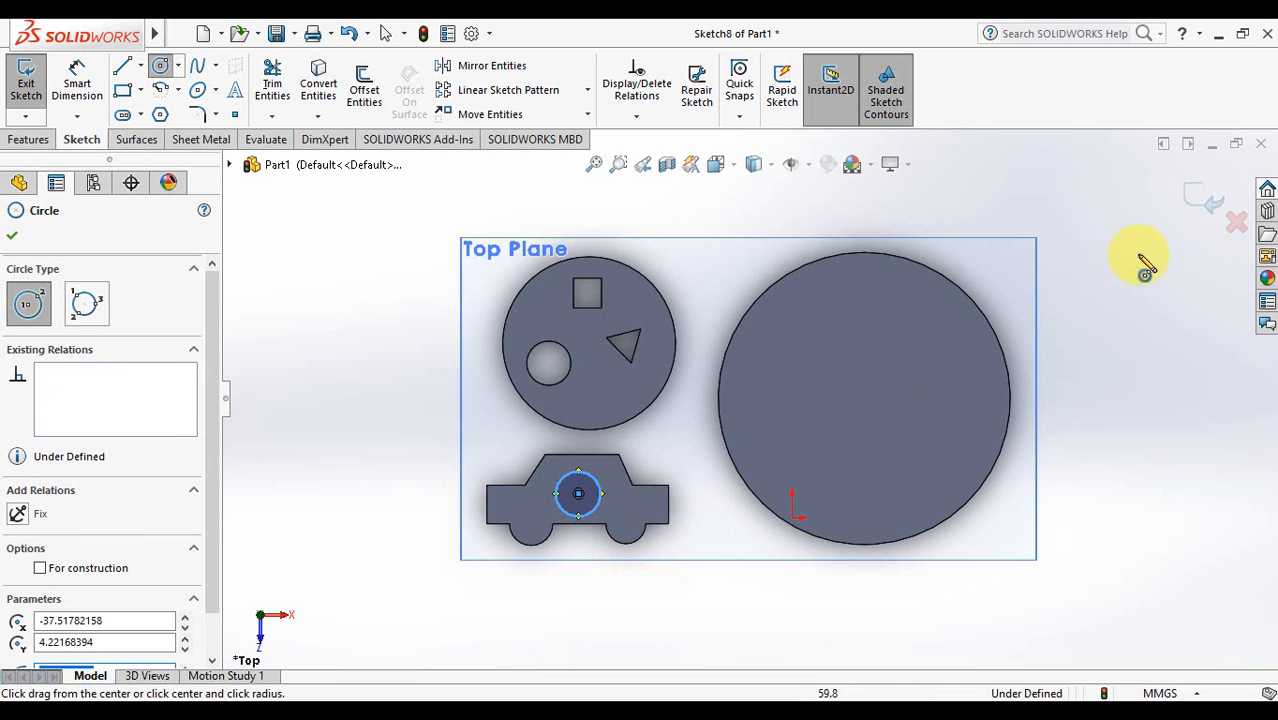
click(578, 493)
click(595, 512)
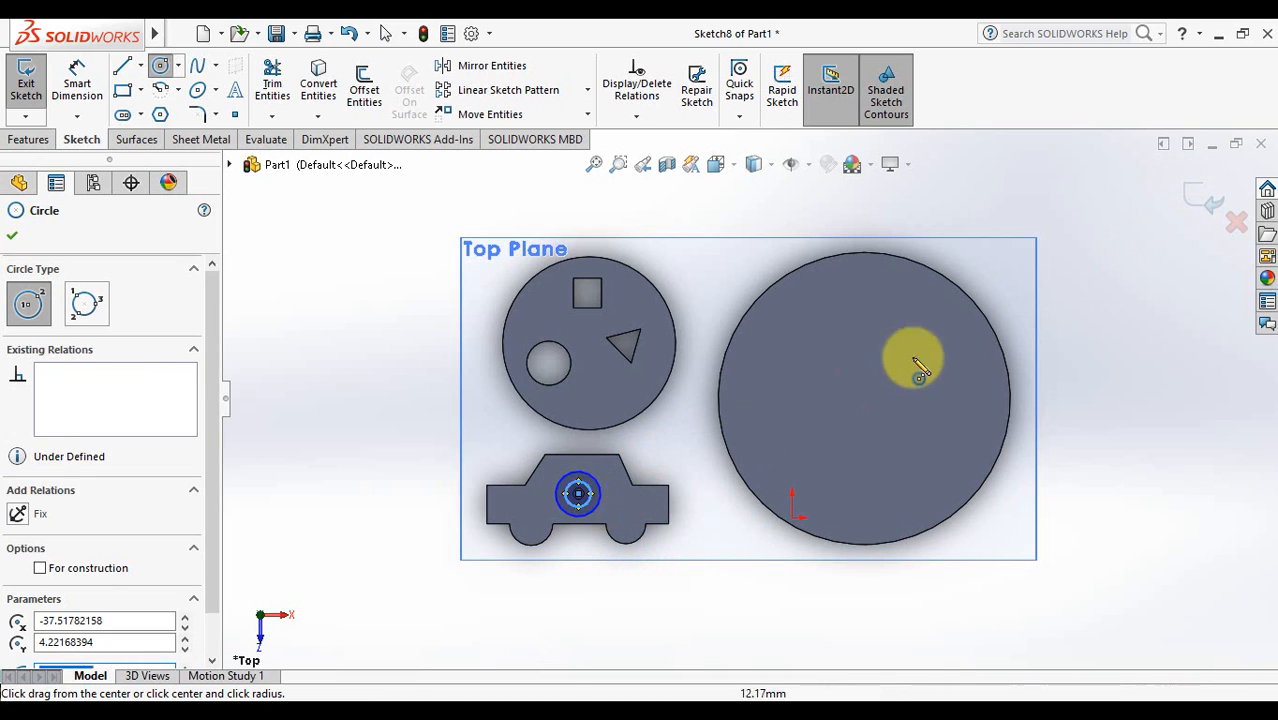
click(1212, 198)
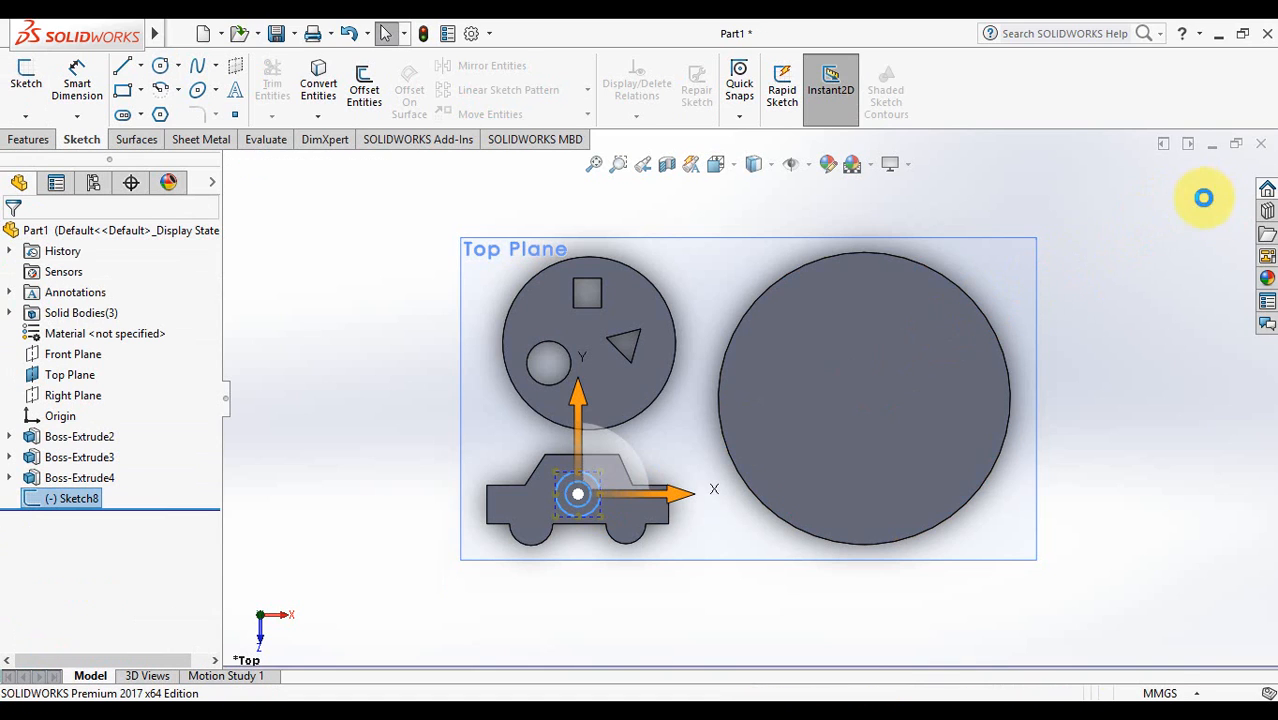
- Extrude the Sketch8 ring 10 mm into a hollow peg on the car block
click(57, 499)
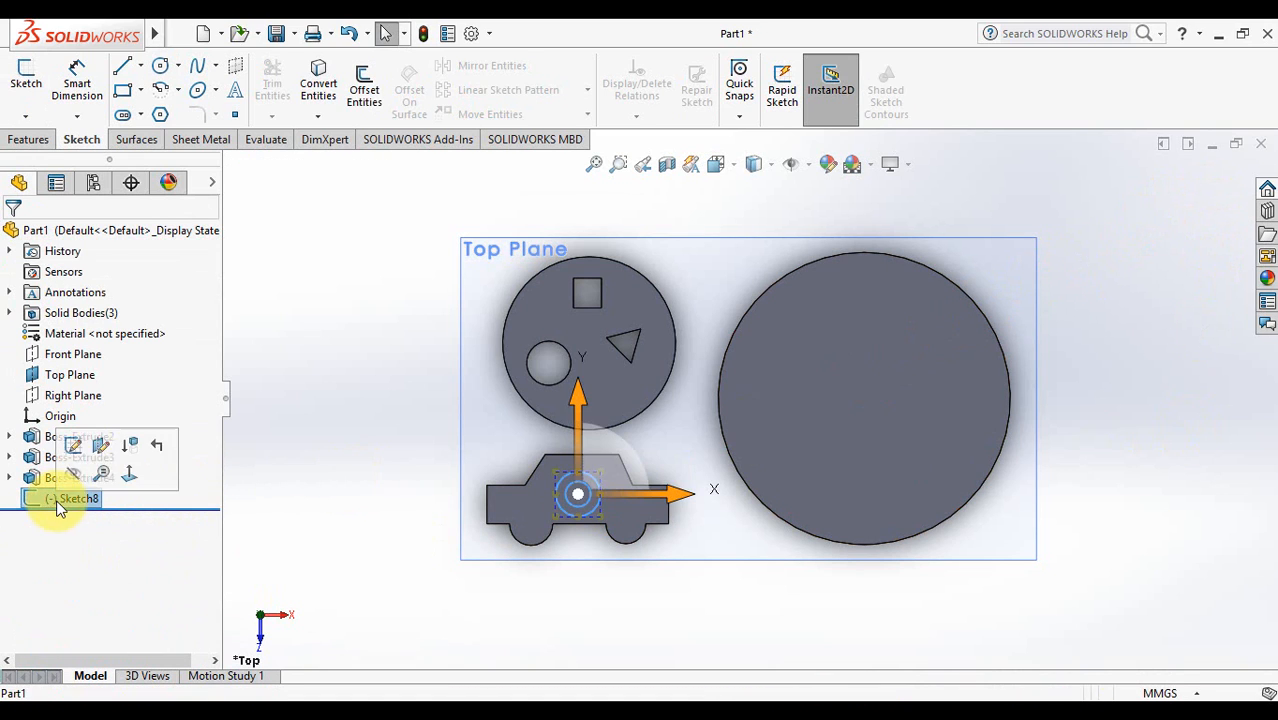
click(26, 143)
click(36, 90)
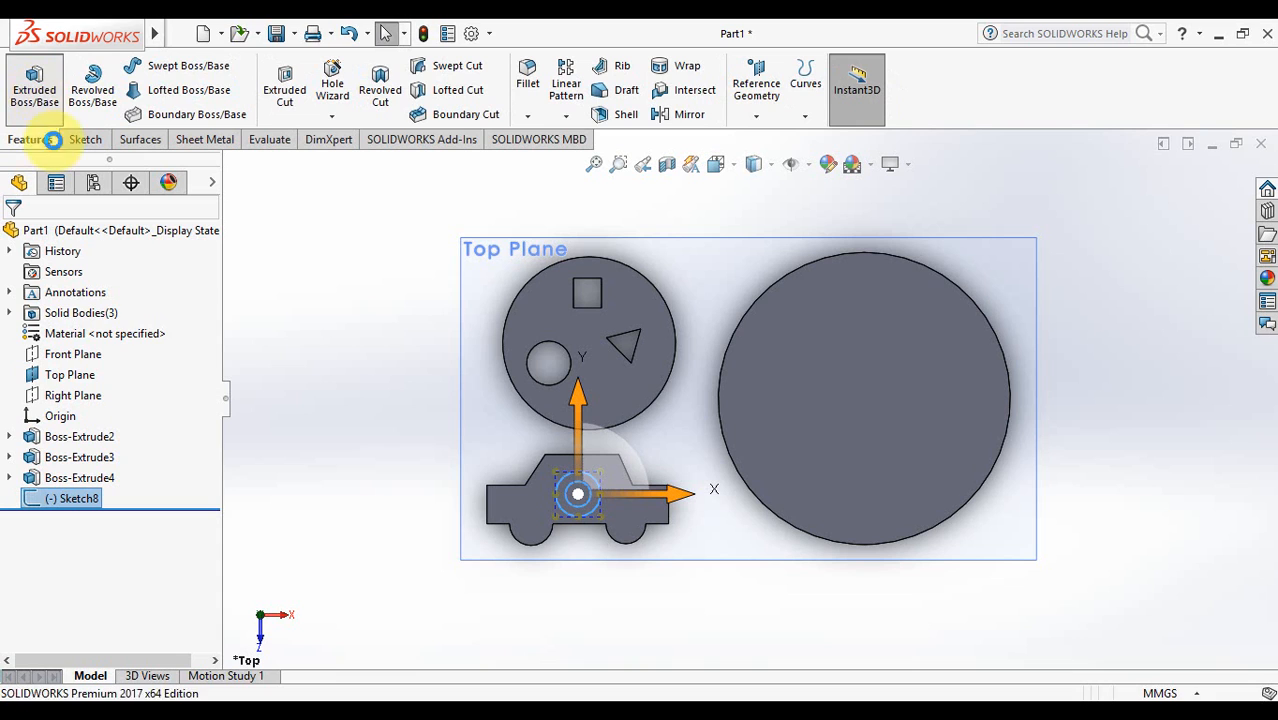
middle_drag(706, 505, 713, 294)
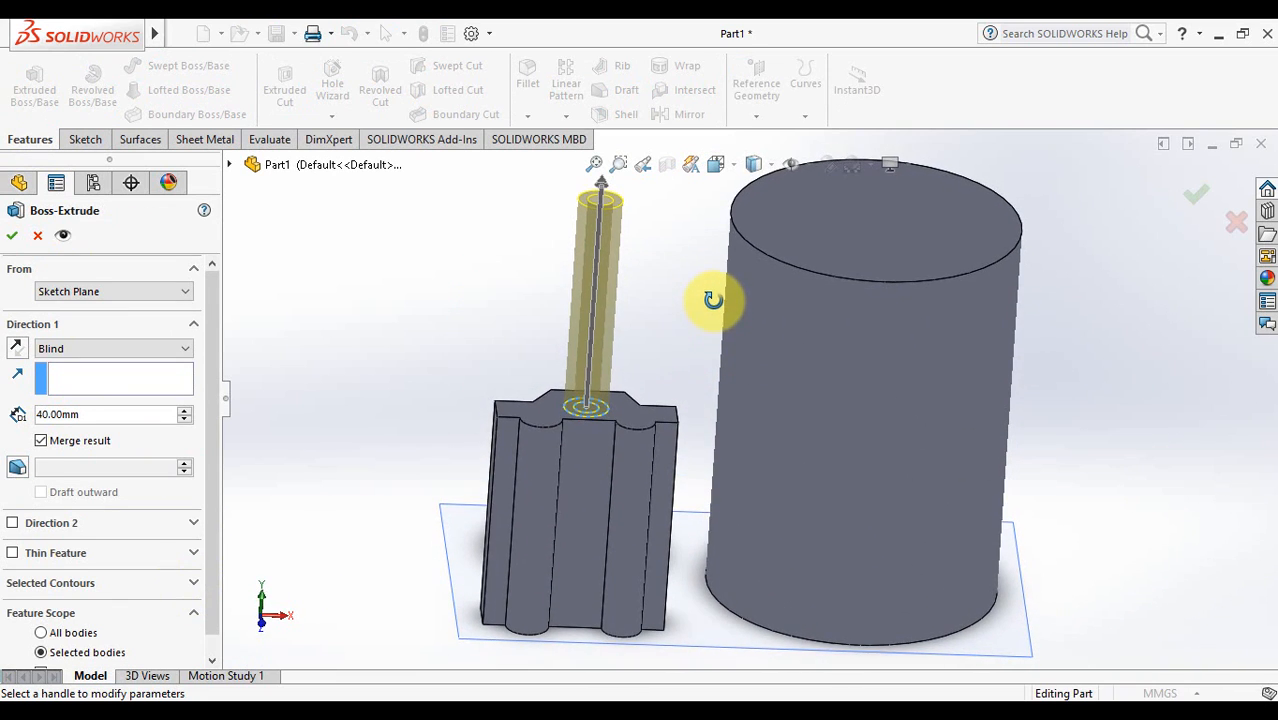
click(183, 421)
click(183, 421)
click(183, 421)
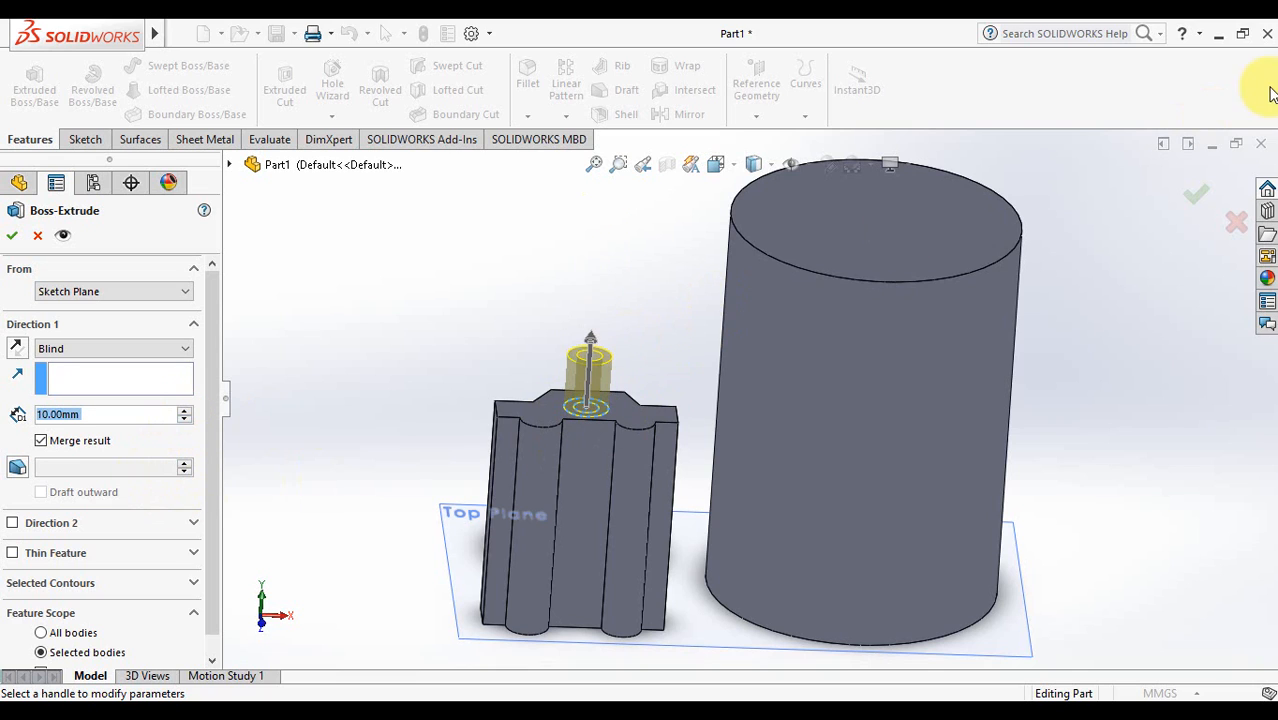
click(1192, 197)
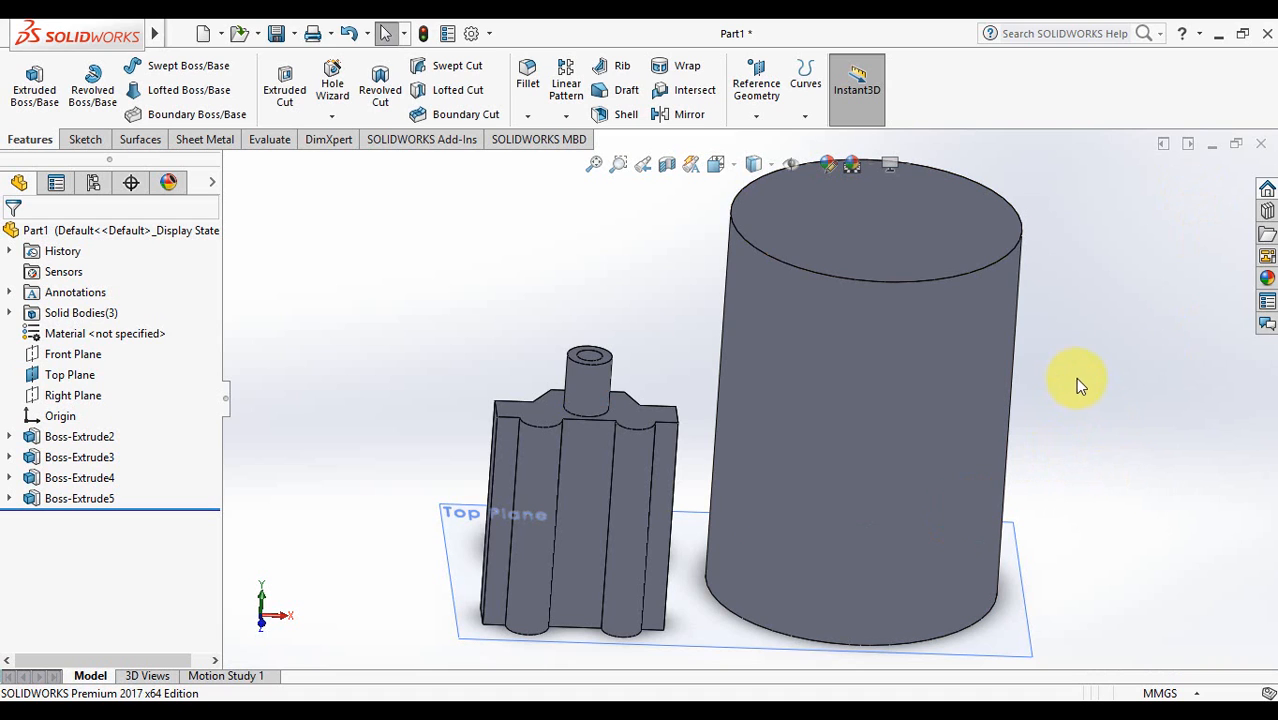
middle_drag(1078, 383, 1041, 163)
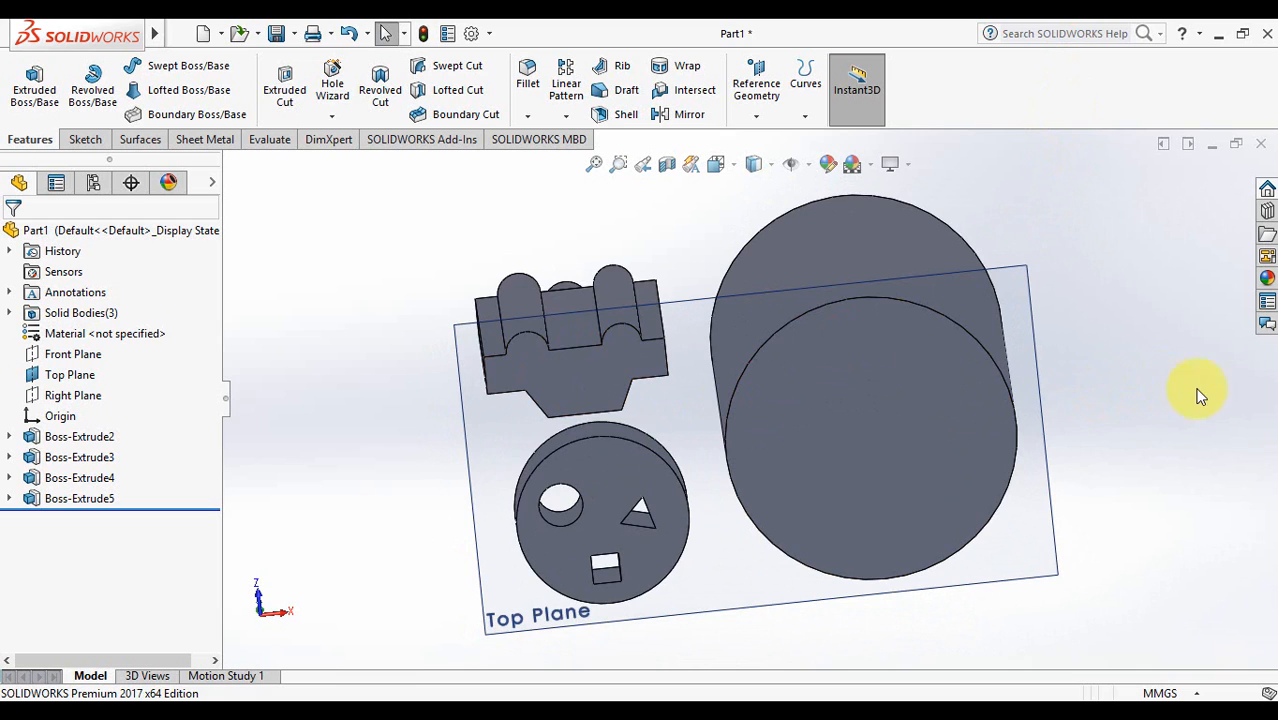
middle_drag(1095, 308, 1115, 665)
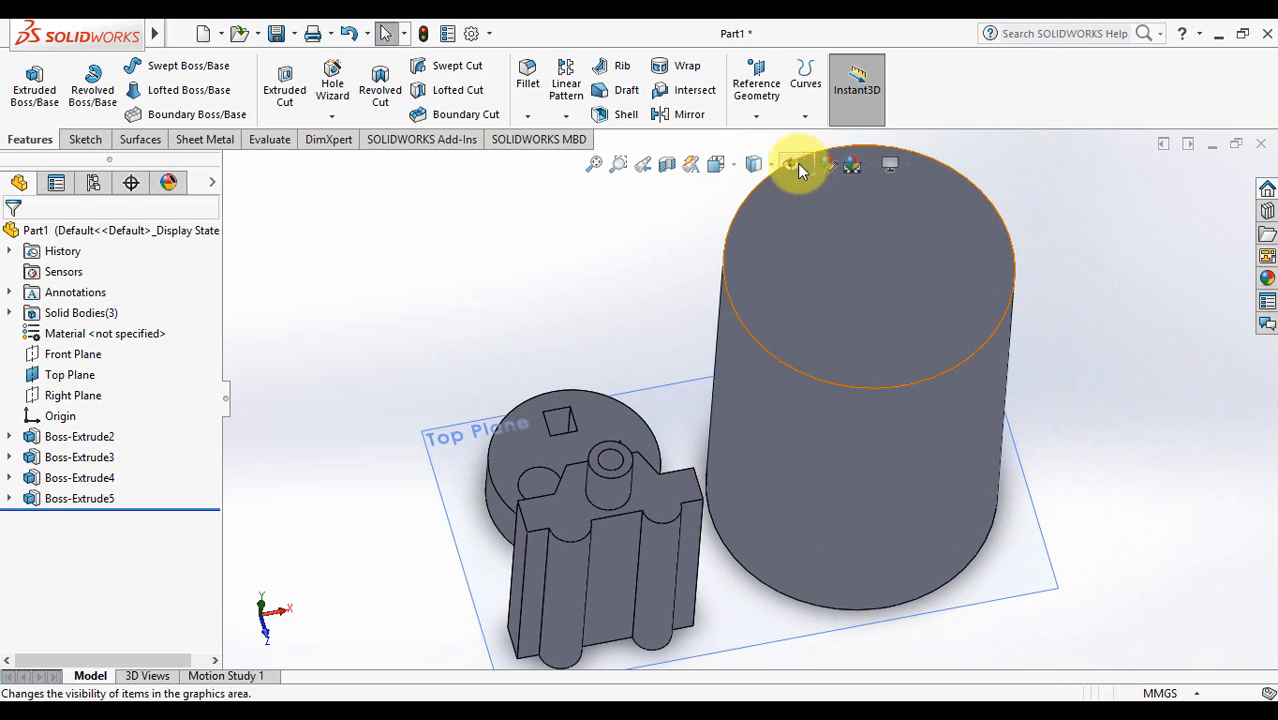
click(772, 168)
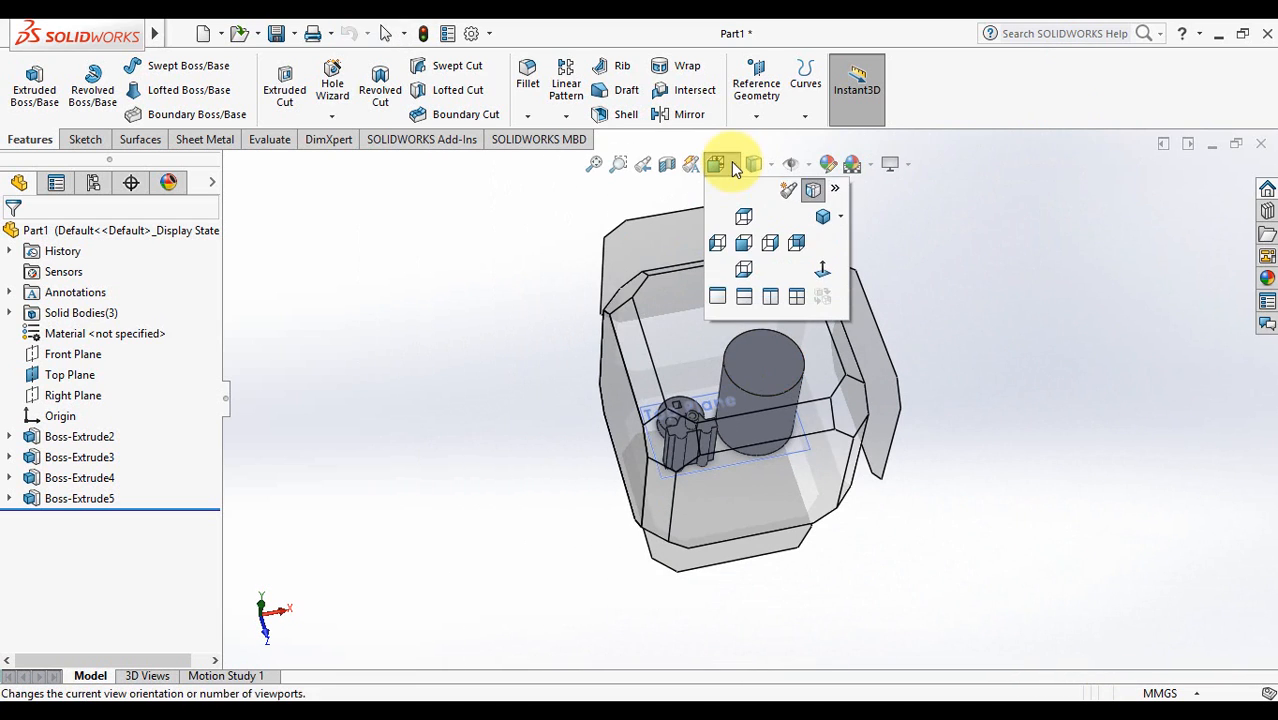
click(733, 167)
click(732, 167)
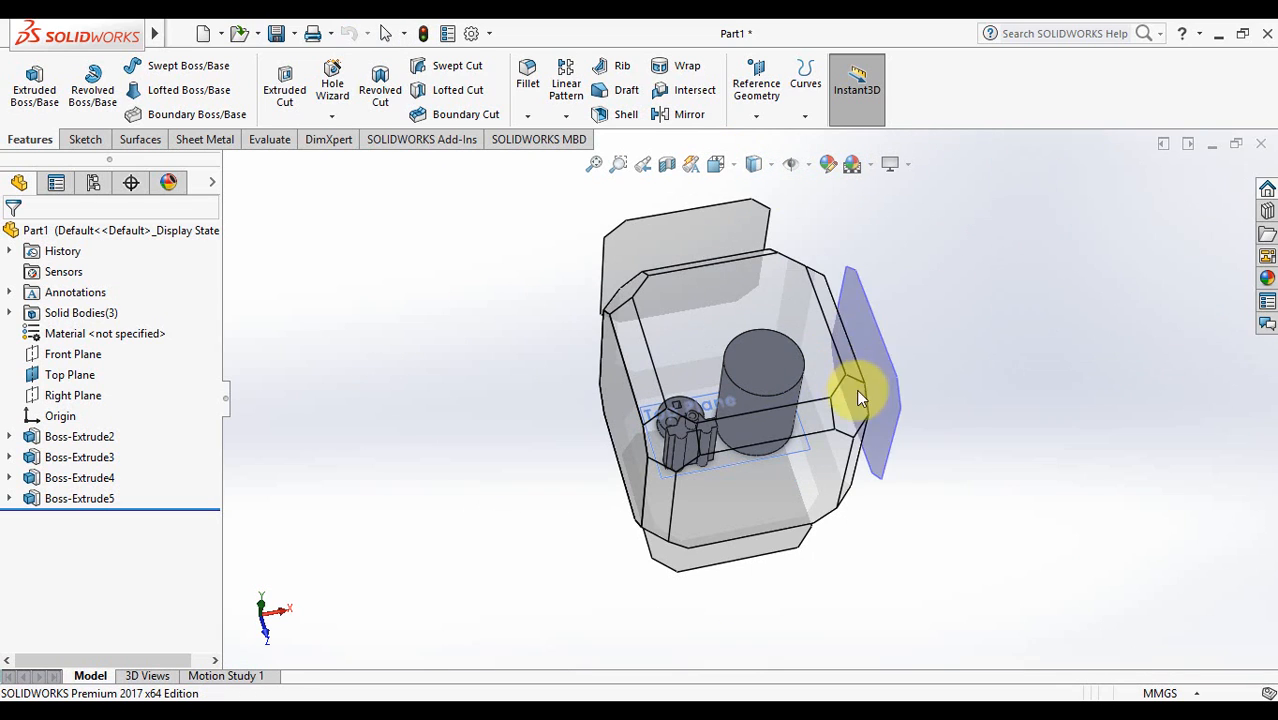
click(853, 397)
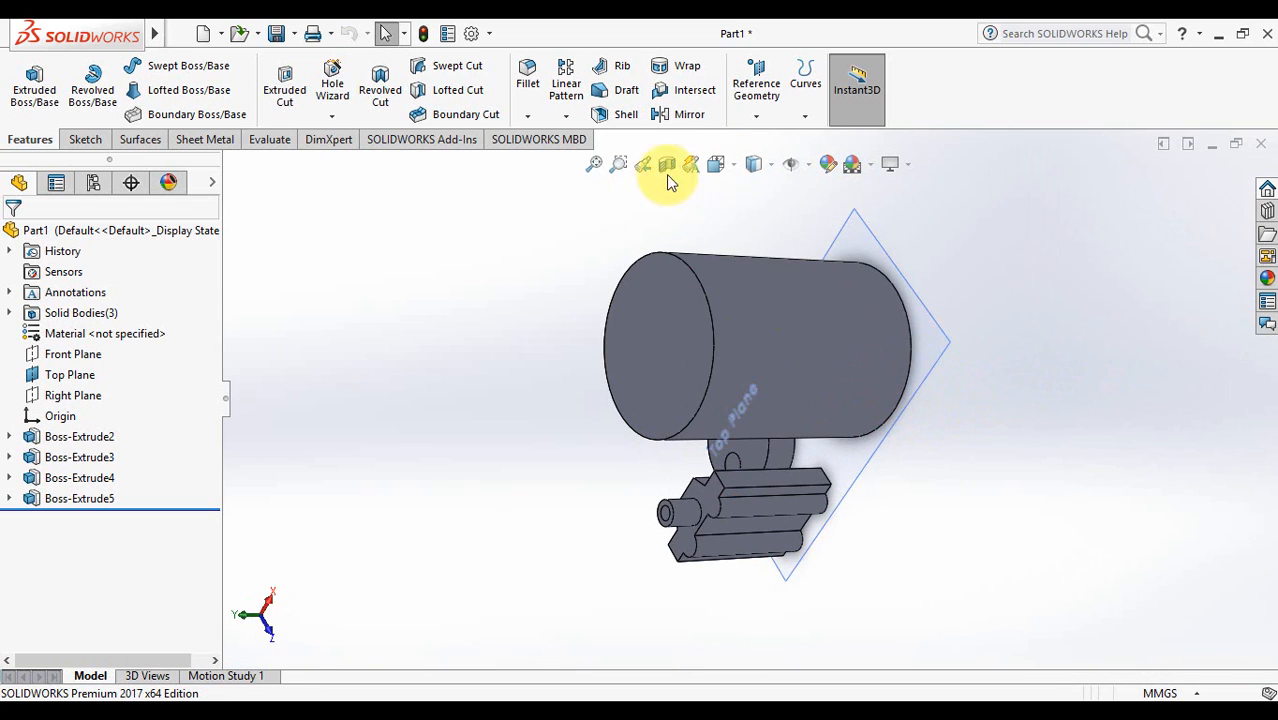